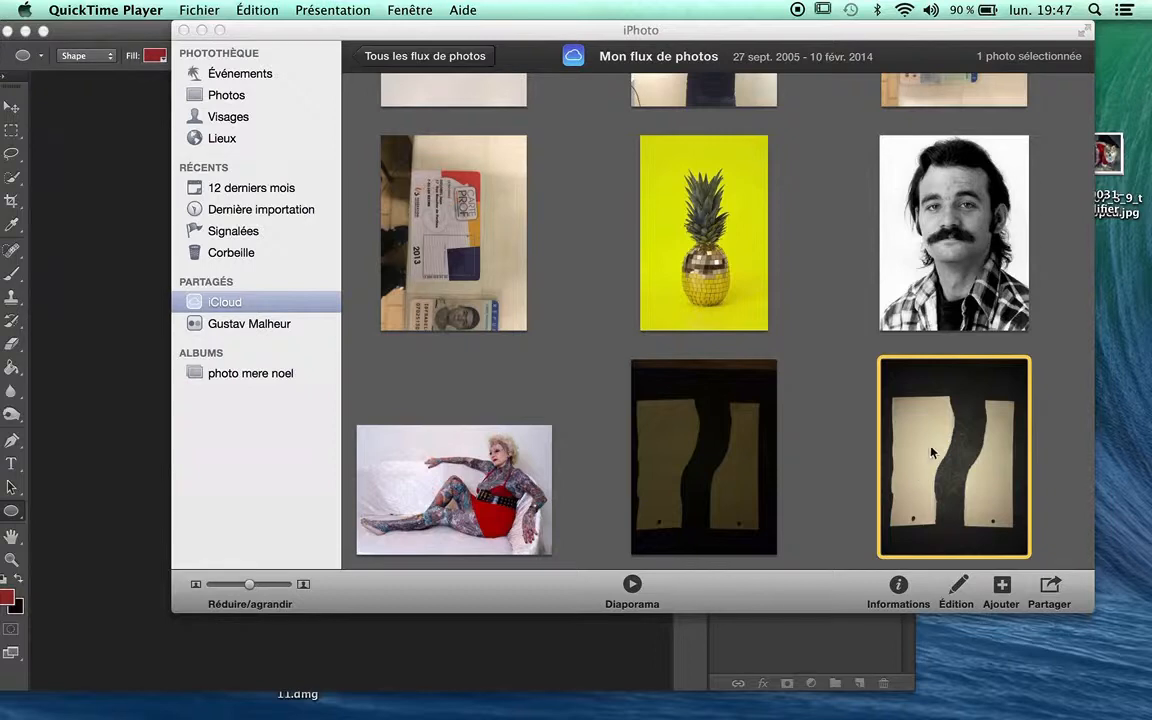
- Open the brighter torn-paper photo from the iPhoto iCloud stream in Photoshop
left_click(926, 453)
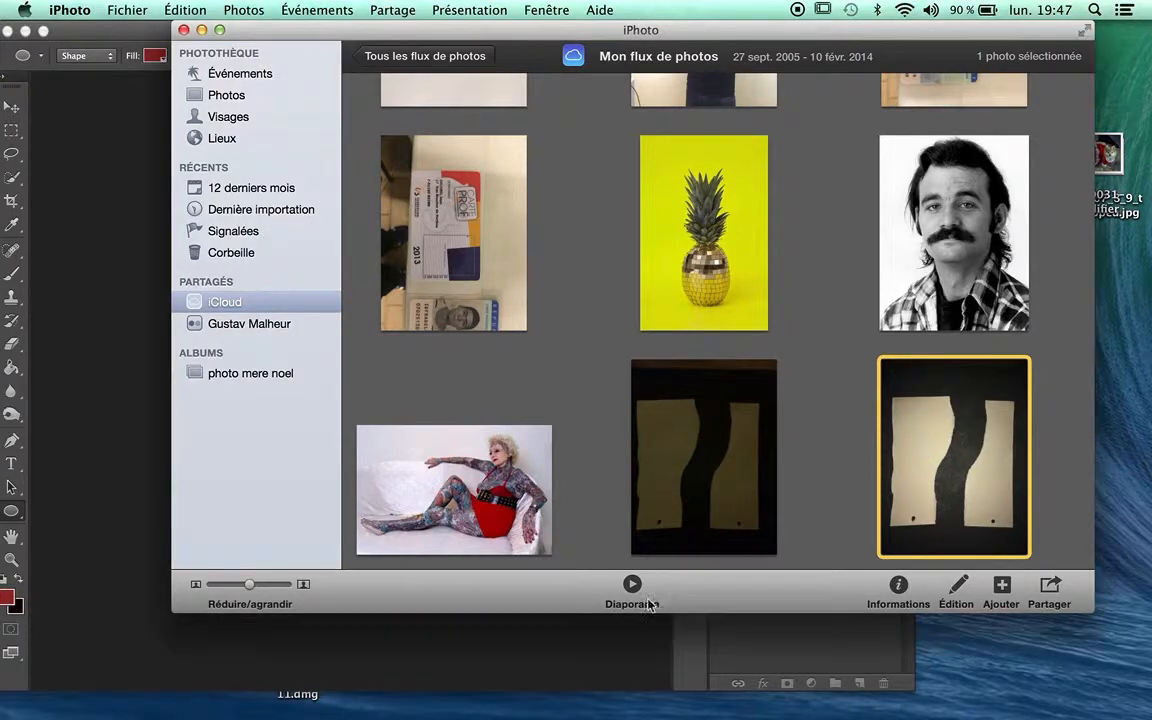
left_click_drag(912, 457, 85, 375)
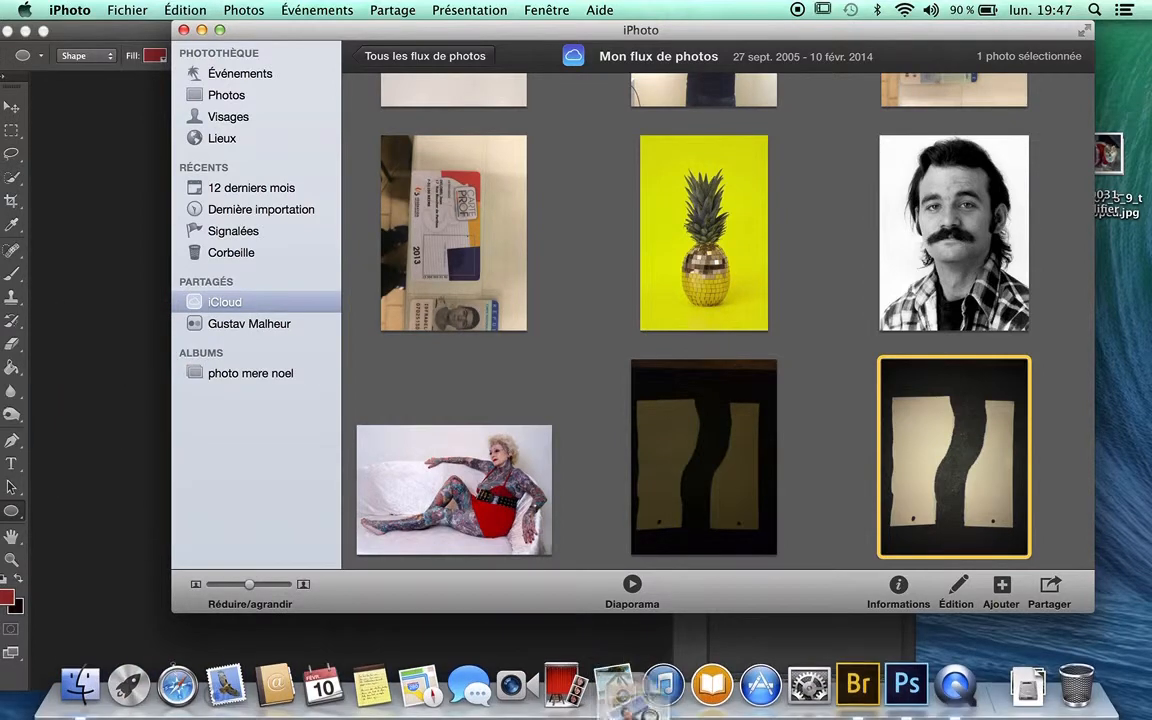
left_click(905, 686)
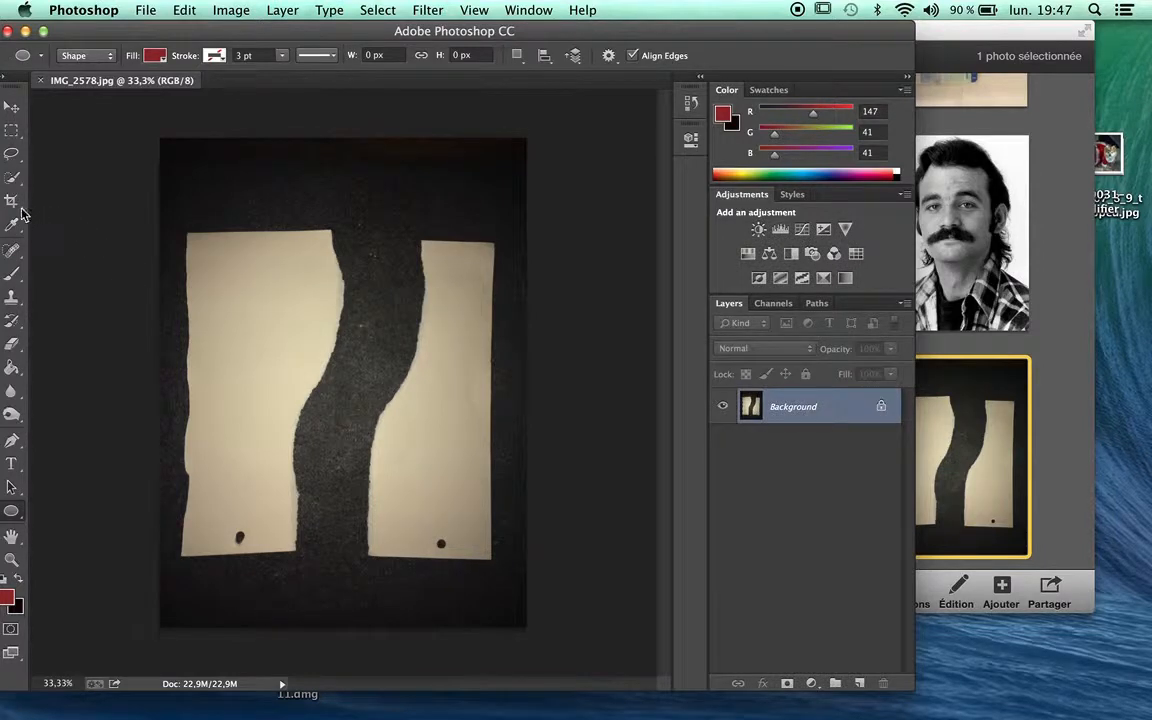
- Select the left paper piece with Quick Selection and refine its edge with a contrast of 80%
left_click(12, 177)
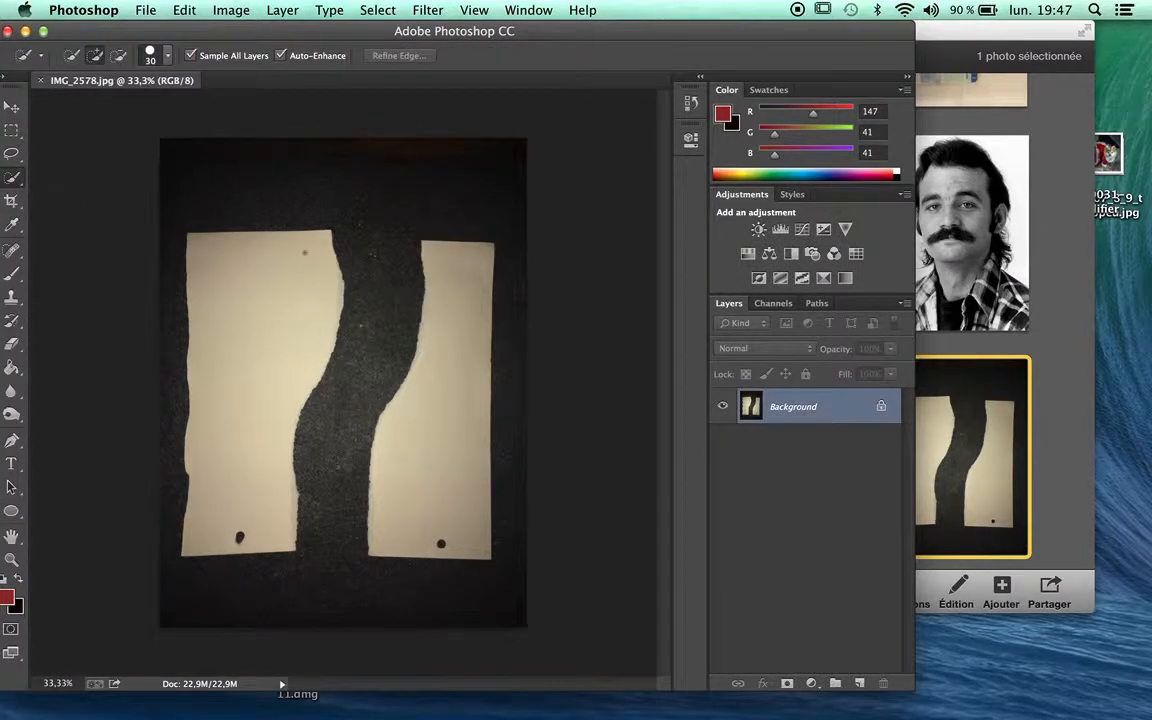
left_click_drag(307, 249, 265, 456)
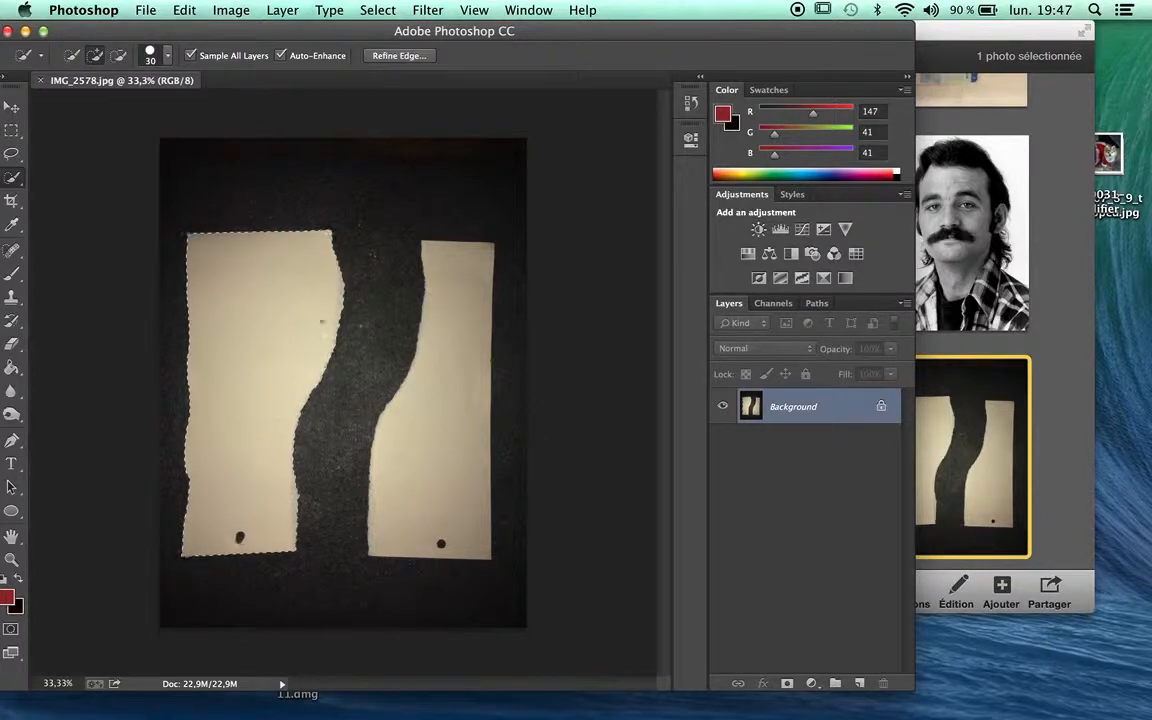
left_click(383, 57)
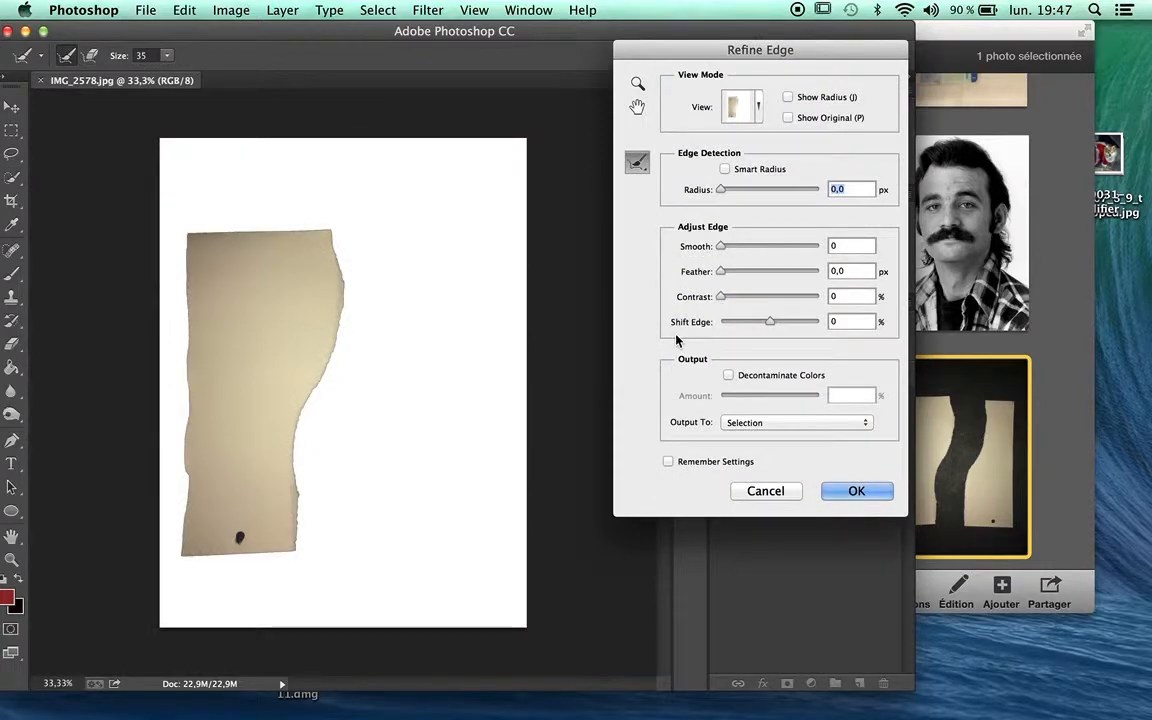
key("super+plus")
key("super+plus")
key("super+plus")
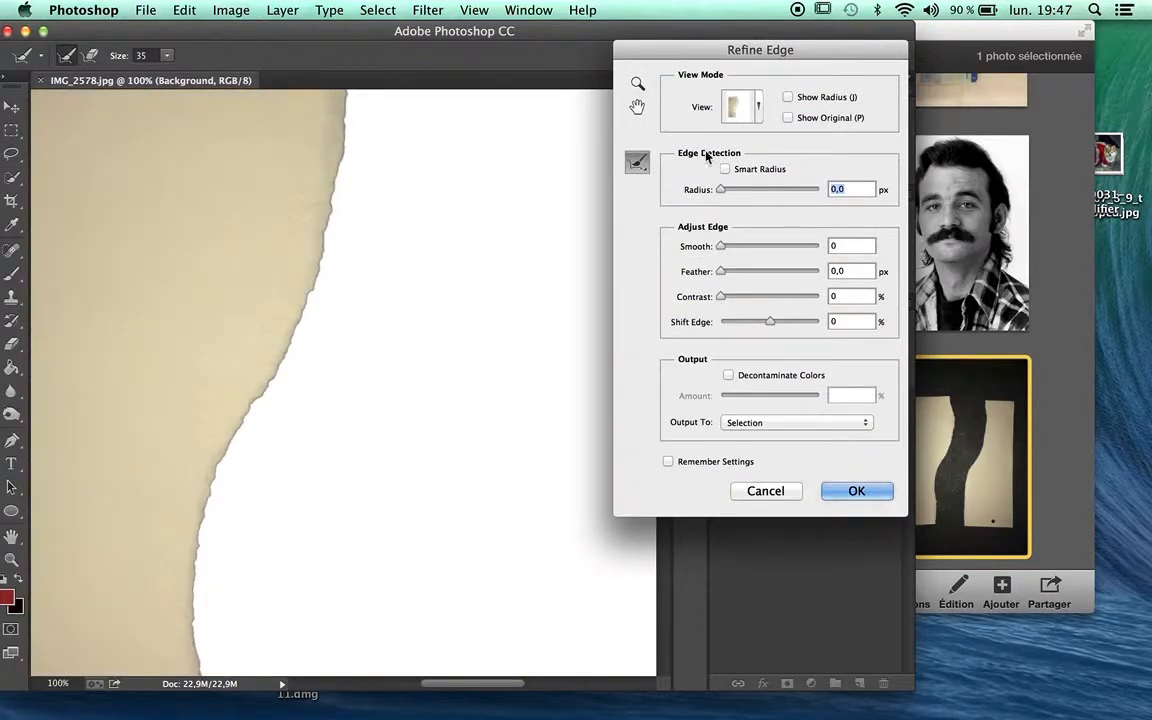
left_click_drag(748, 296, 800, 296)
left_click_drag(785, 62, 831, 166)
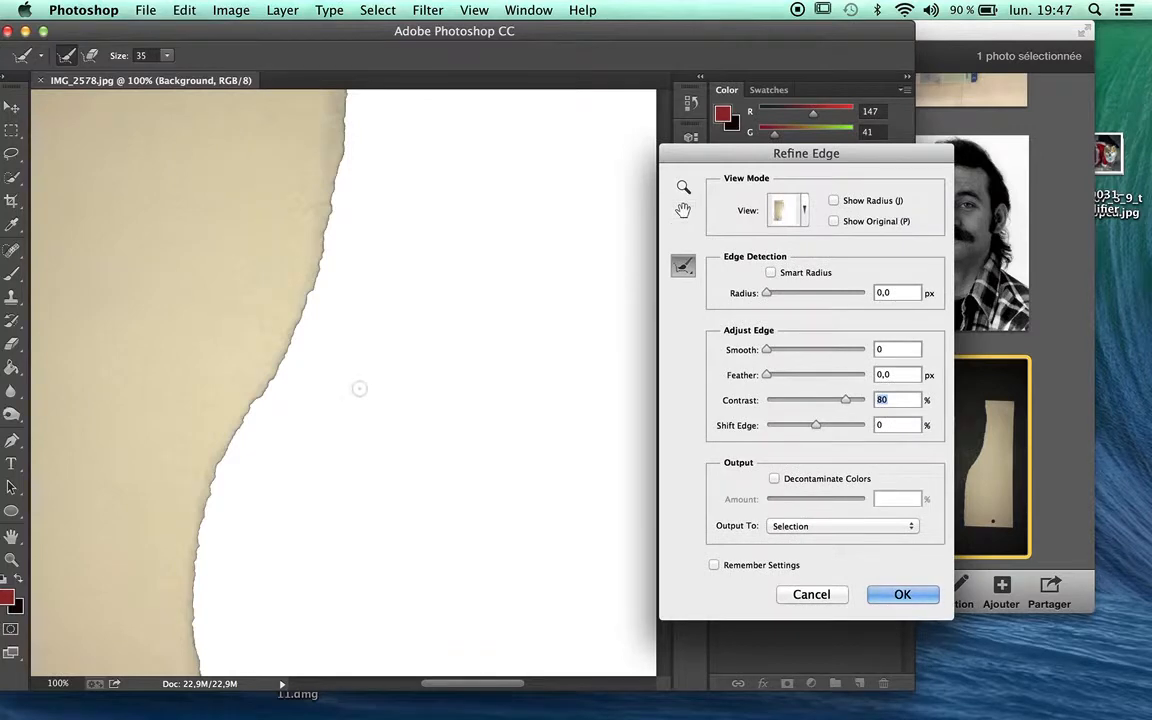
scroll(305, 322, "up", 6)
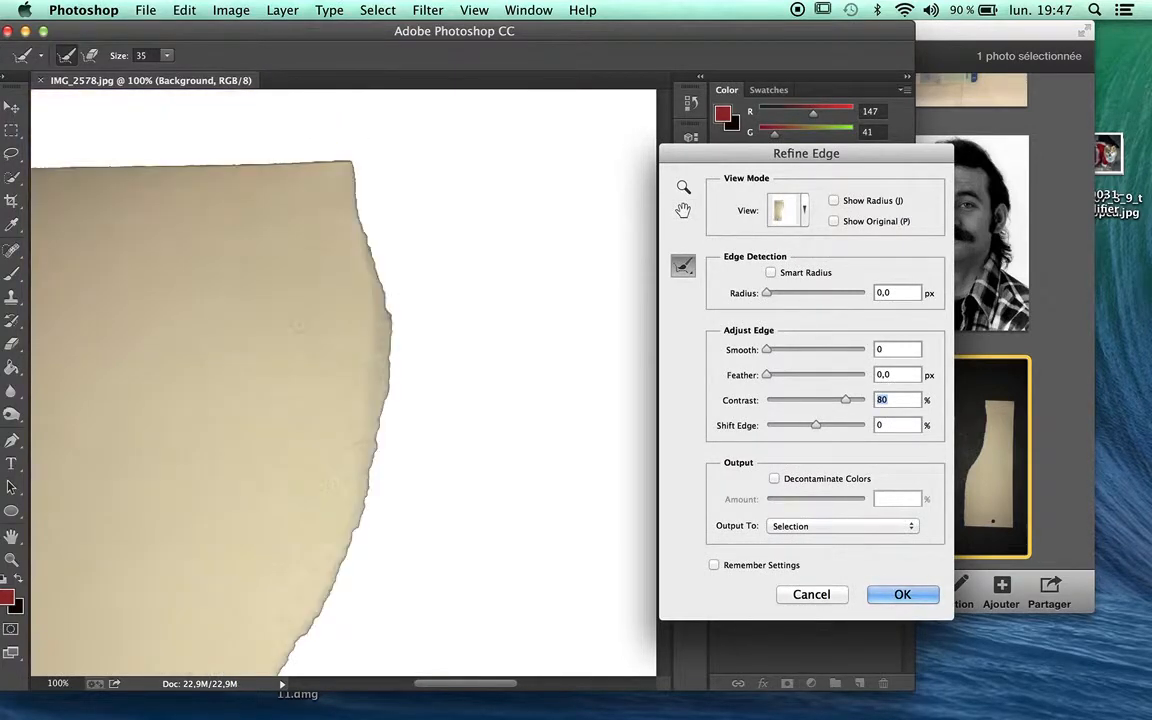
scroll(299, 324, "down", 6)
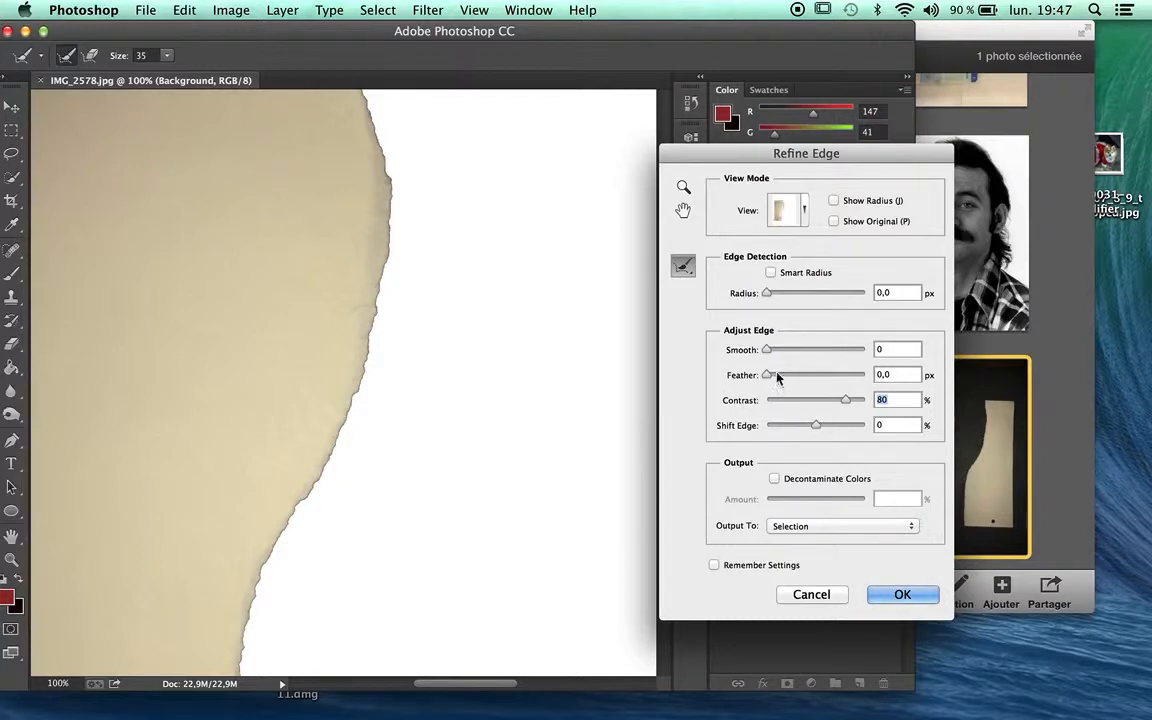
- Output the refined selection to a New Document with Layer Mask
left_click(798, 527)
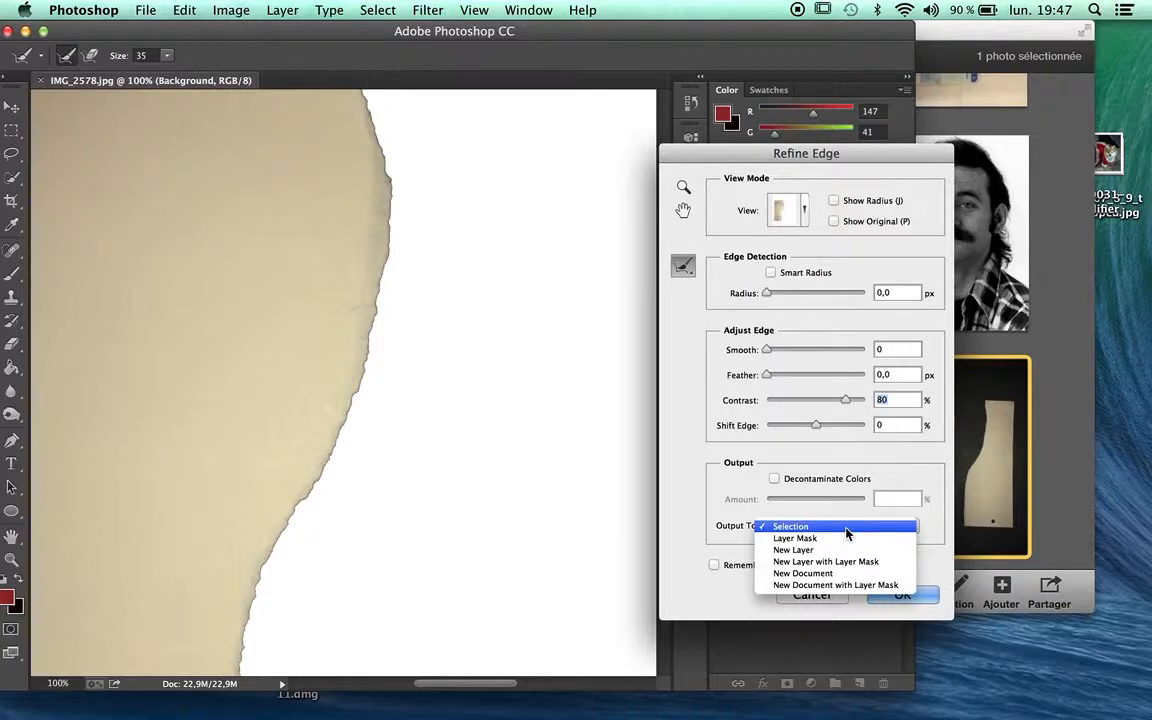
left_click(867, 588)
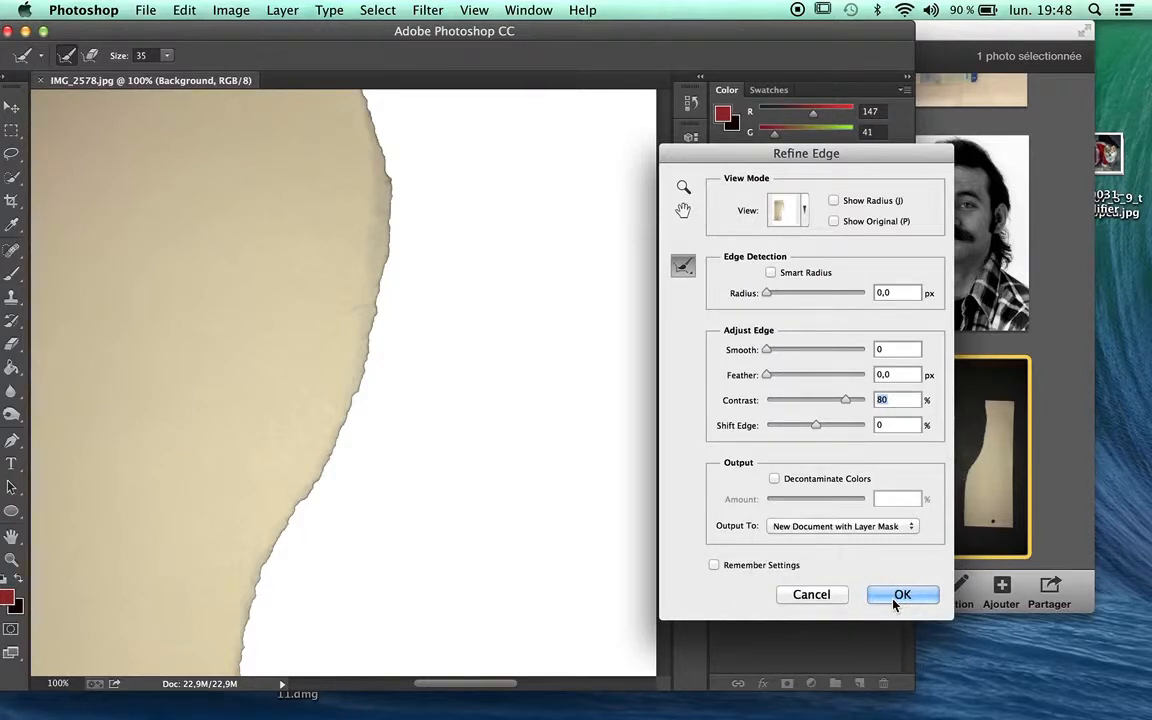
left_click(900, 595)
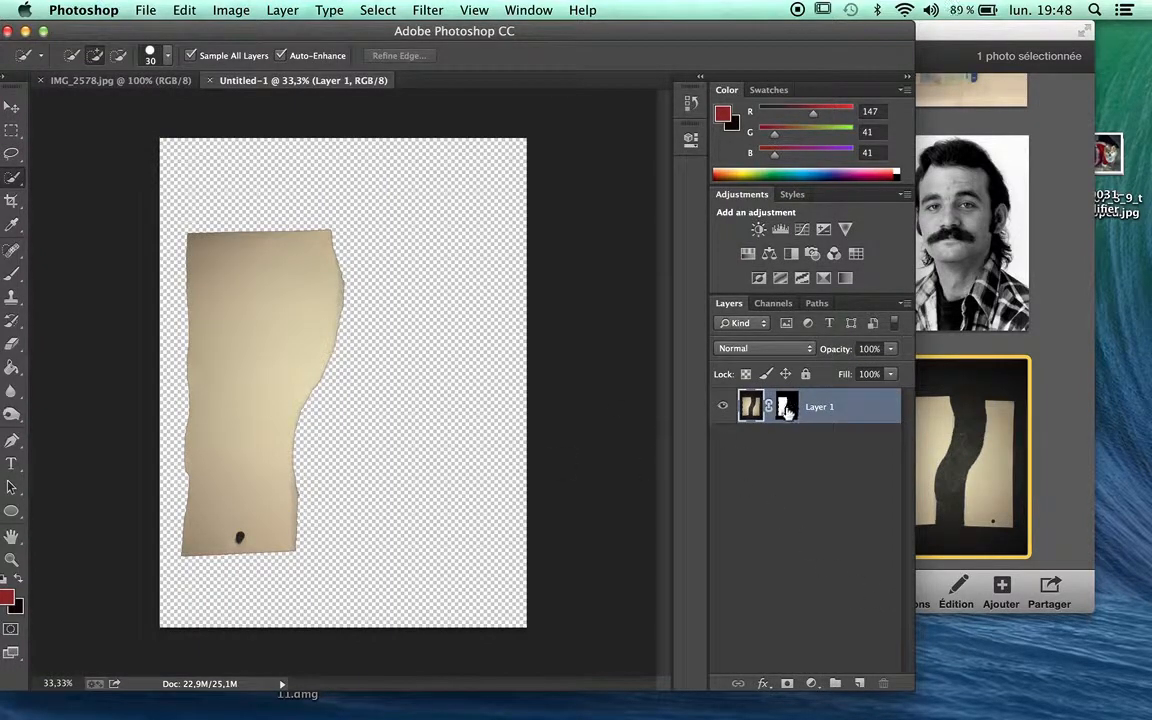
- Load Layer 1's mask as a selection and stretch the mask to about 156% width and 164% height, past the canvas's left, top and bottom edges
left_click(785, 410)
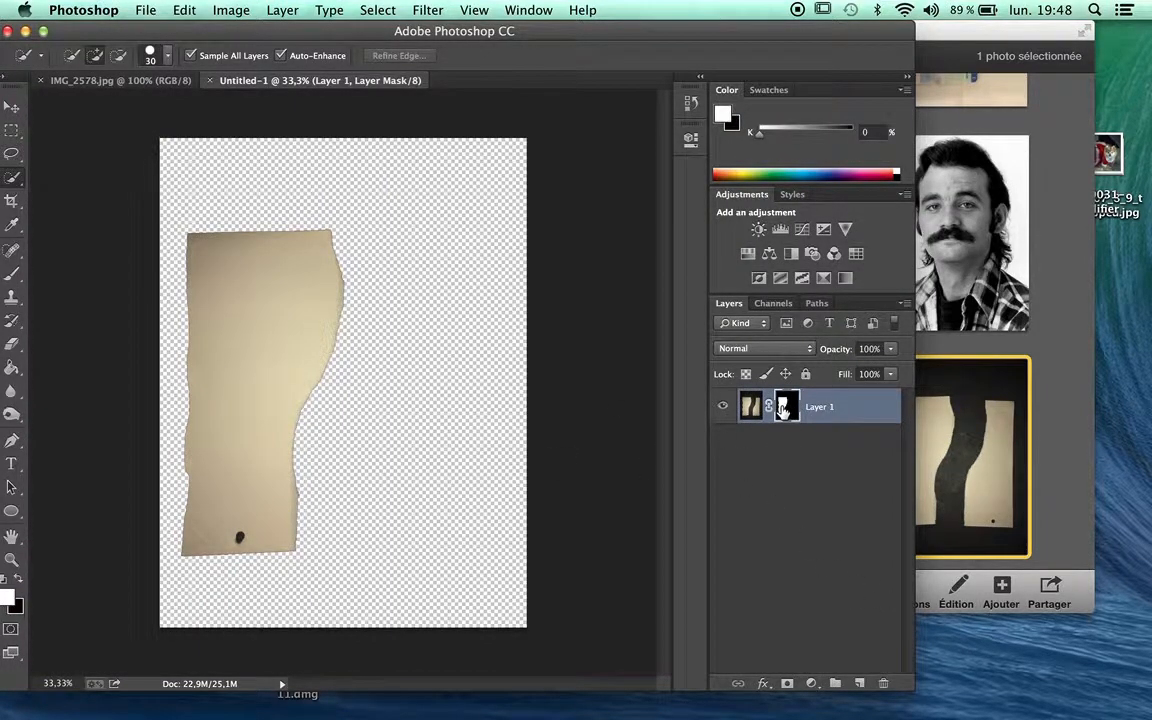
left_click(785, 408, "super")
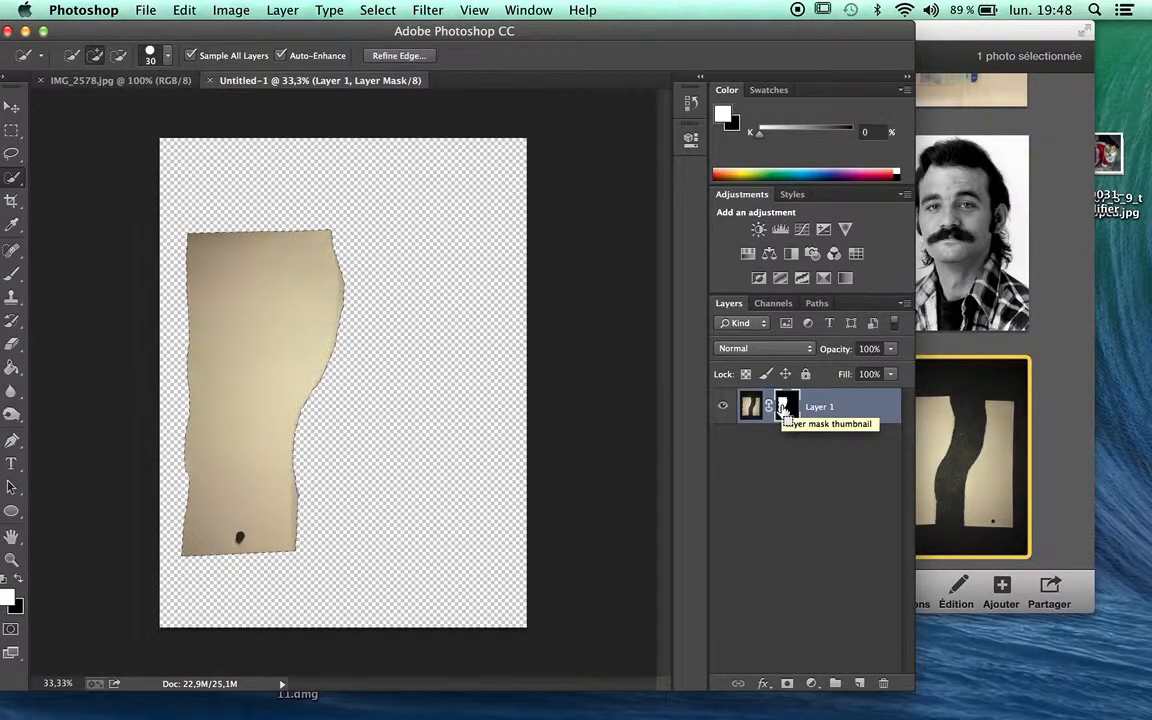
key("super+t")
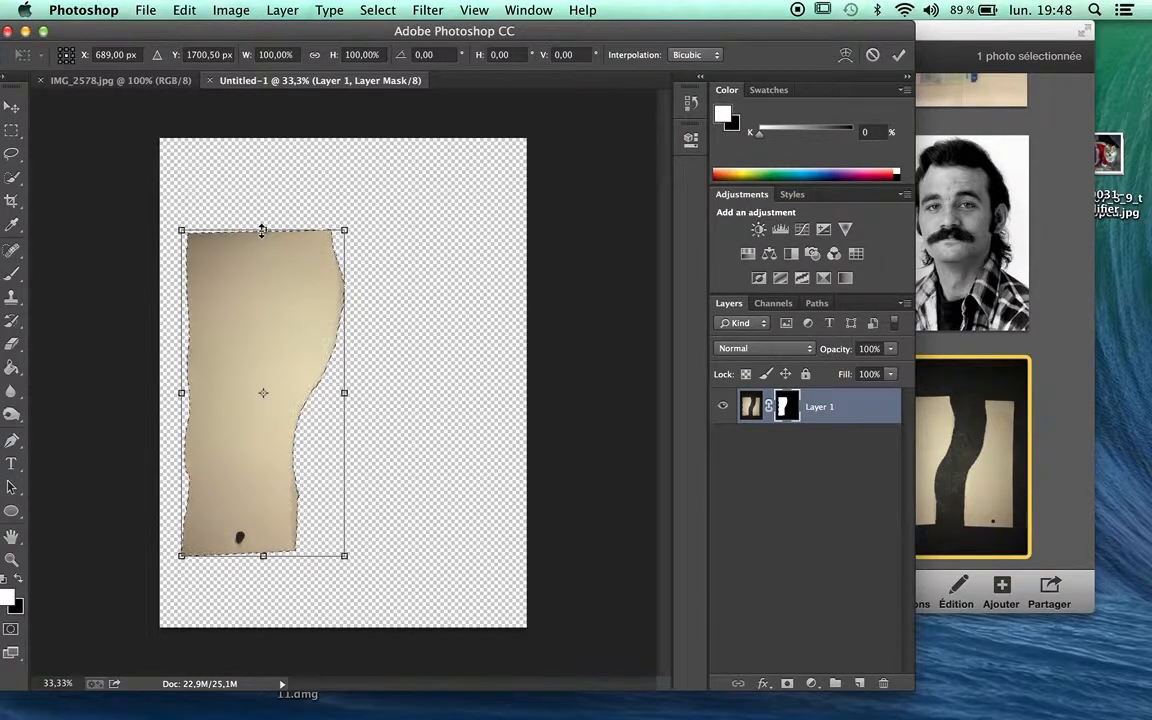
left_click_drag(262, 231, 263, 118)
left_click_drag(263, 555, 269, 652)
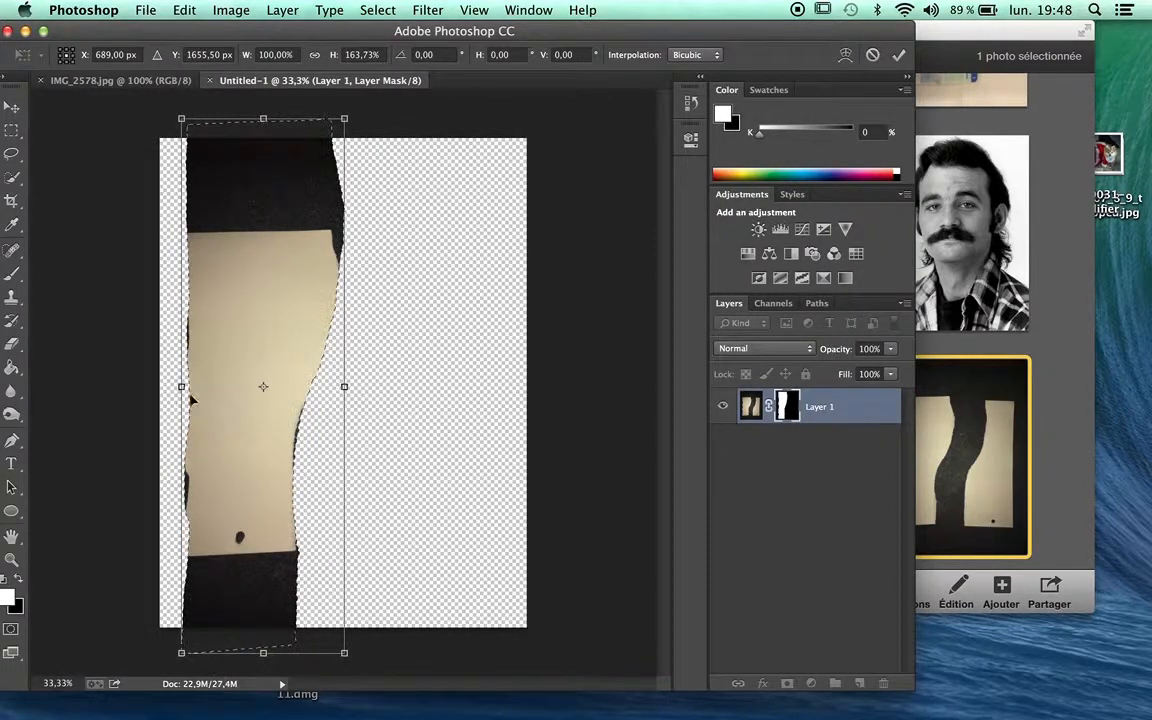
left_click_drag(177, 387, 117, 386)
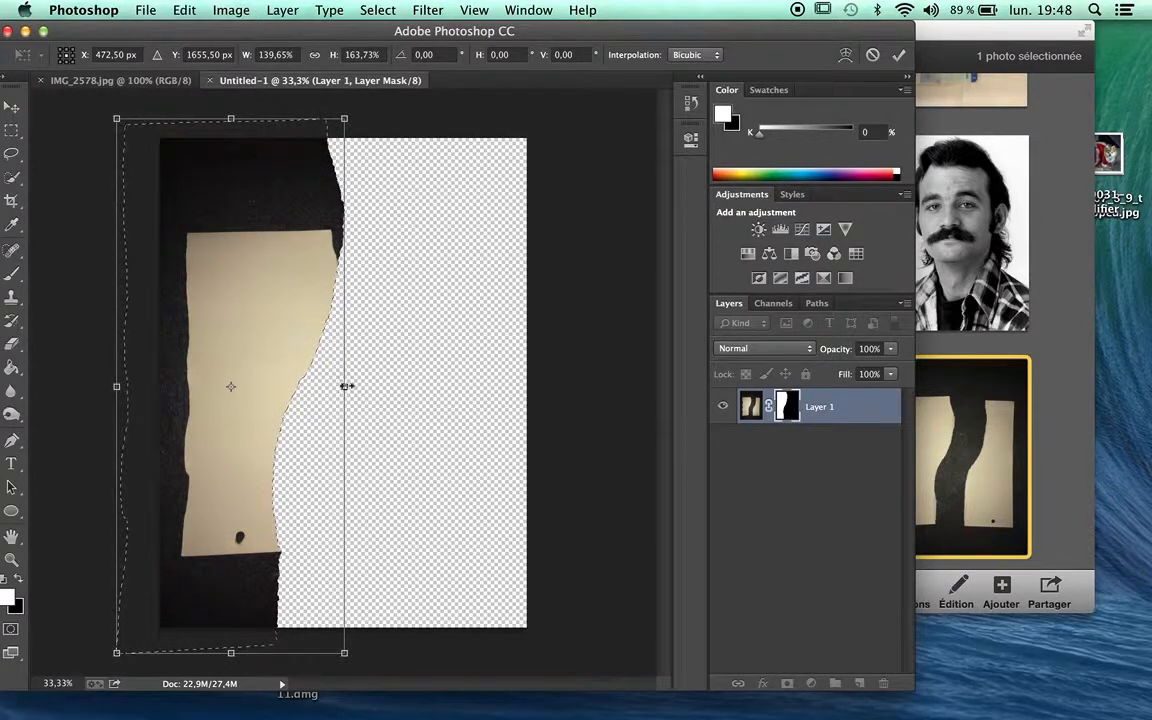
left_click_drag(345, 386, 373, 387)
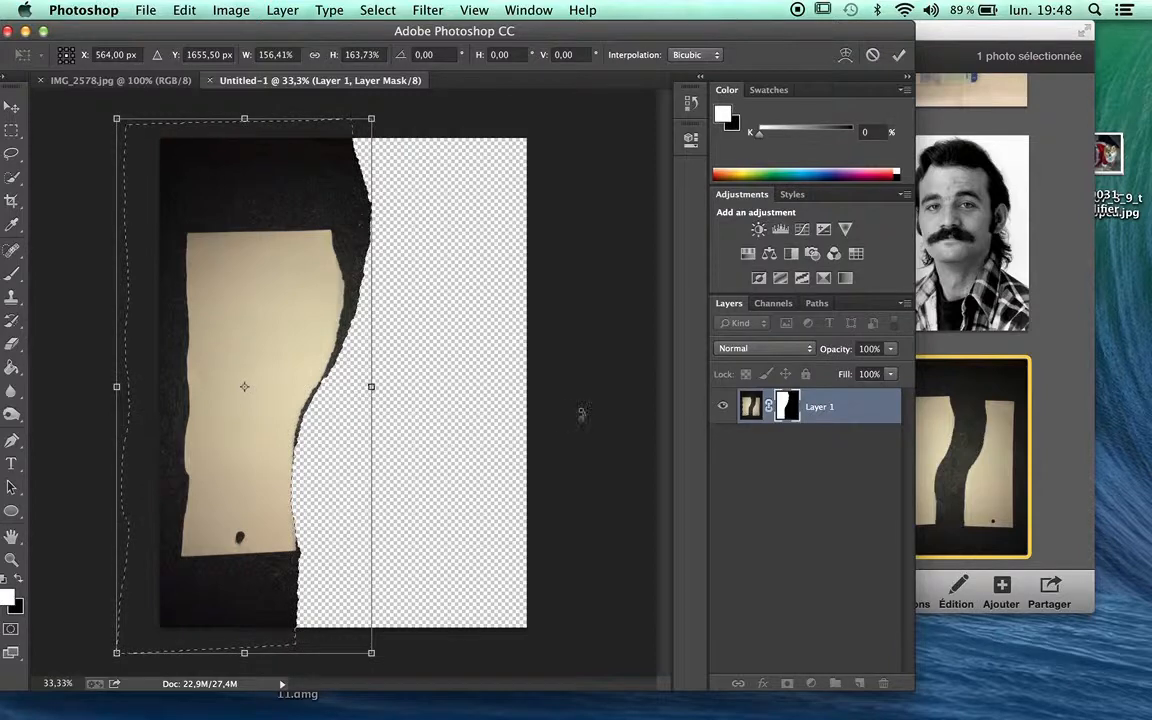
key("Return")
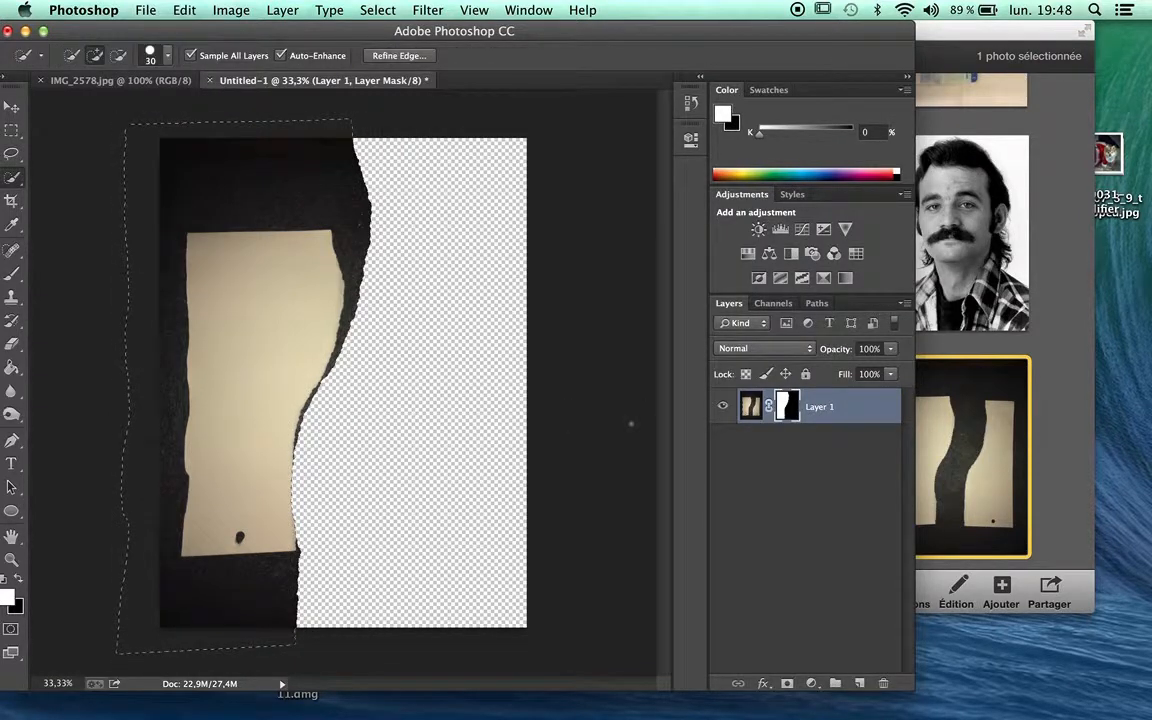
left_click(786, 470)
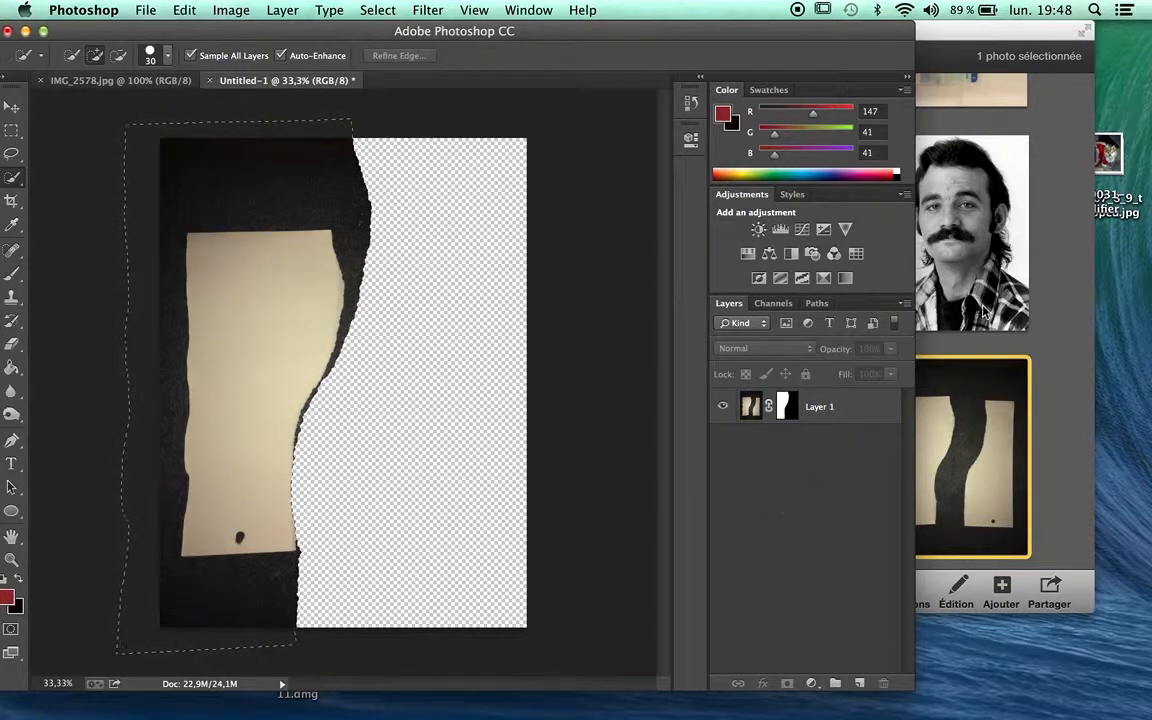
- Open the black-and-white portrait of the man with a moustache from iPhoto in Photoshop, ignoring its embedded profile
left_click(977, 272)
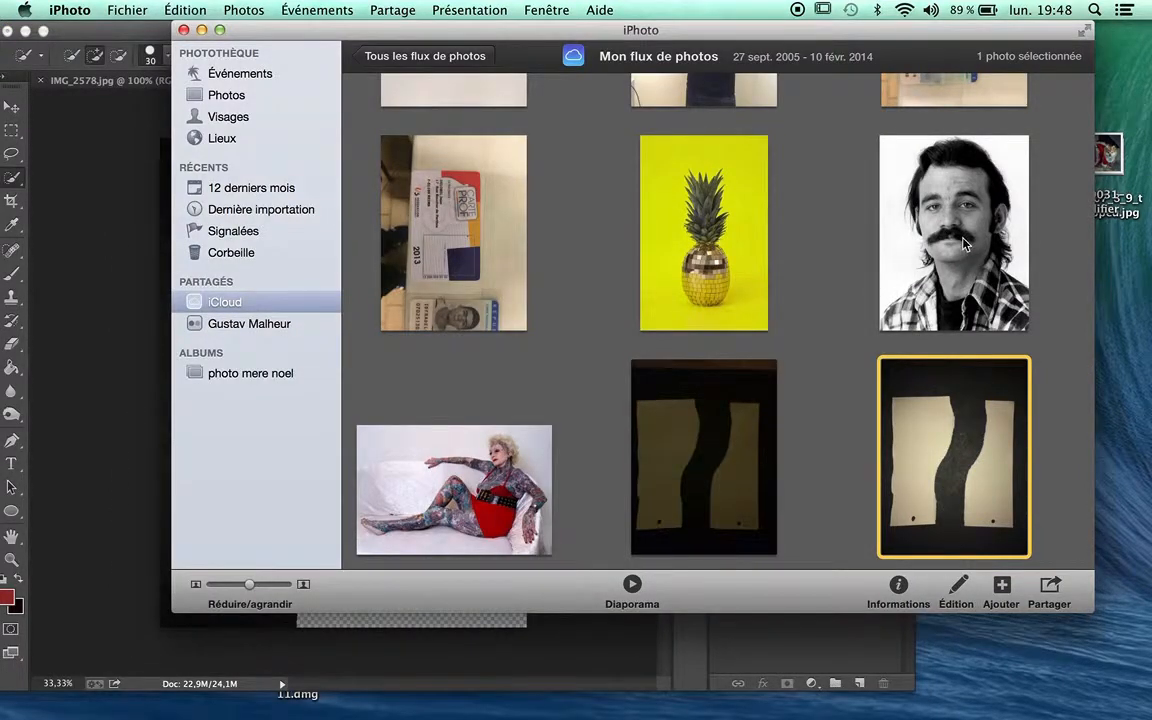
left_click_drag(962, 242, 912, 685)
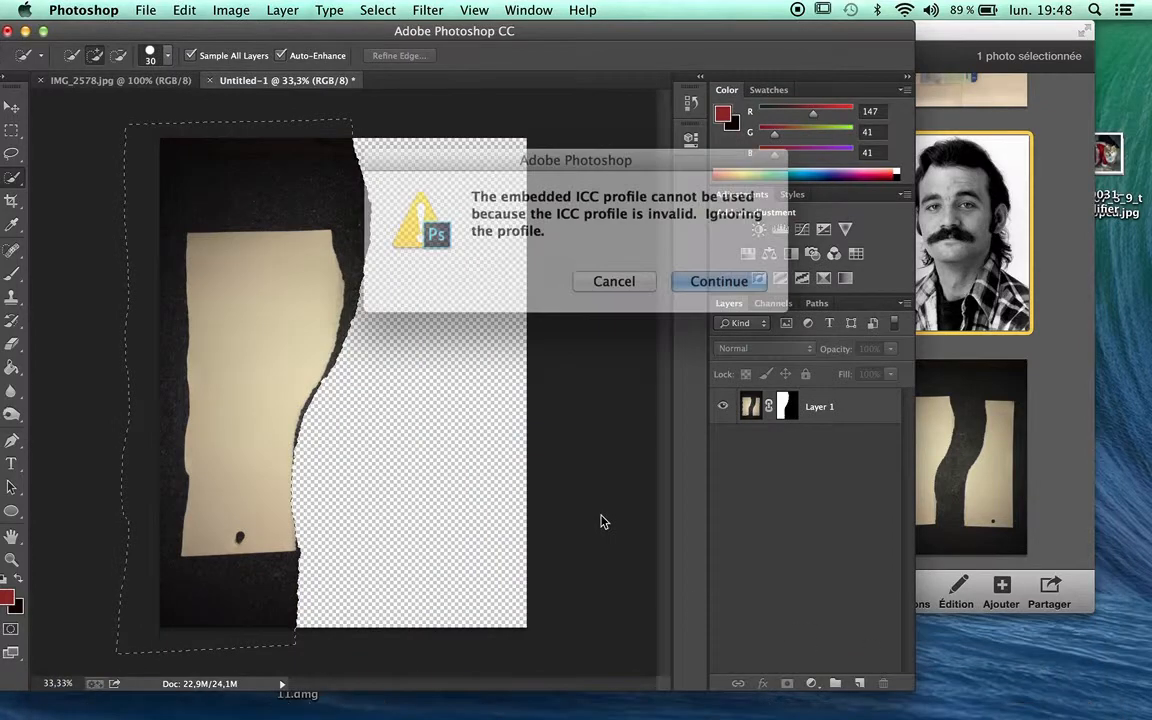
left_click(686, 284)
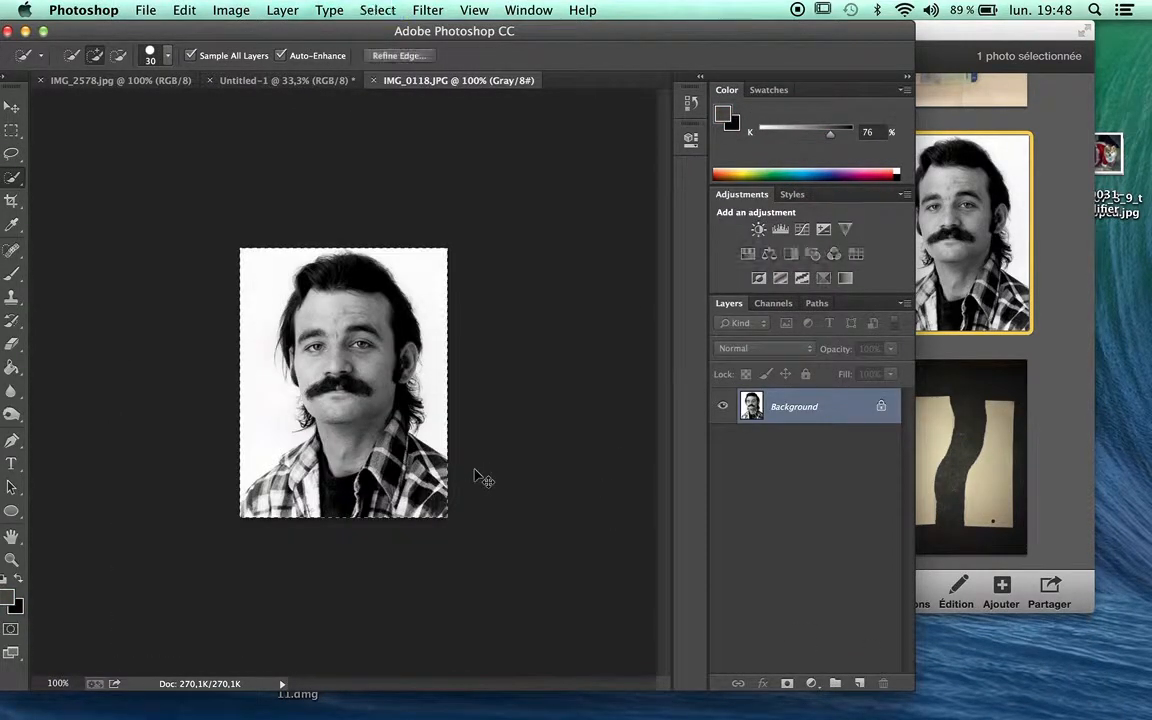
- Copy the whole portrait and paste it into the Untitled-1 document as a new layer
key("super+c")
left_click(270, 83)
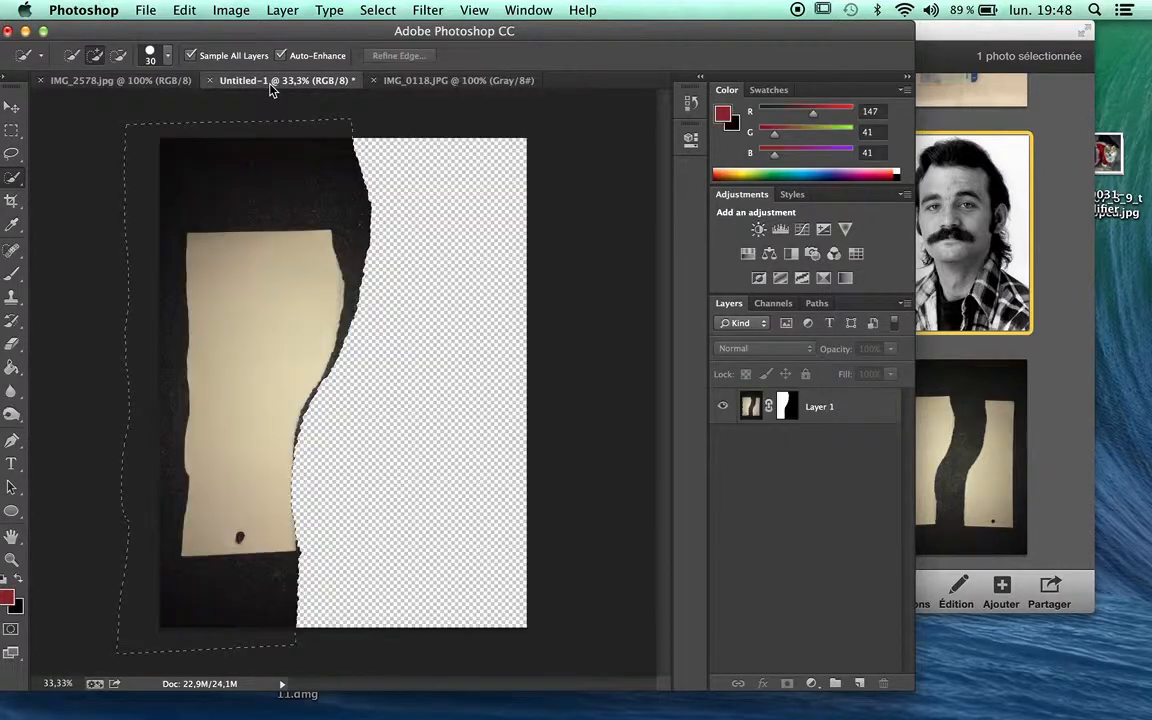
key("super+v")
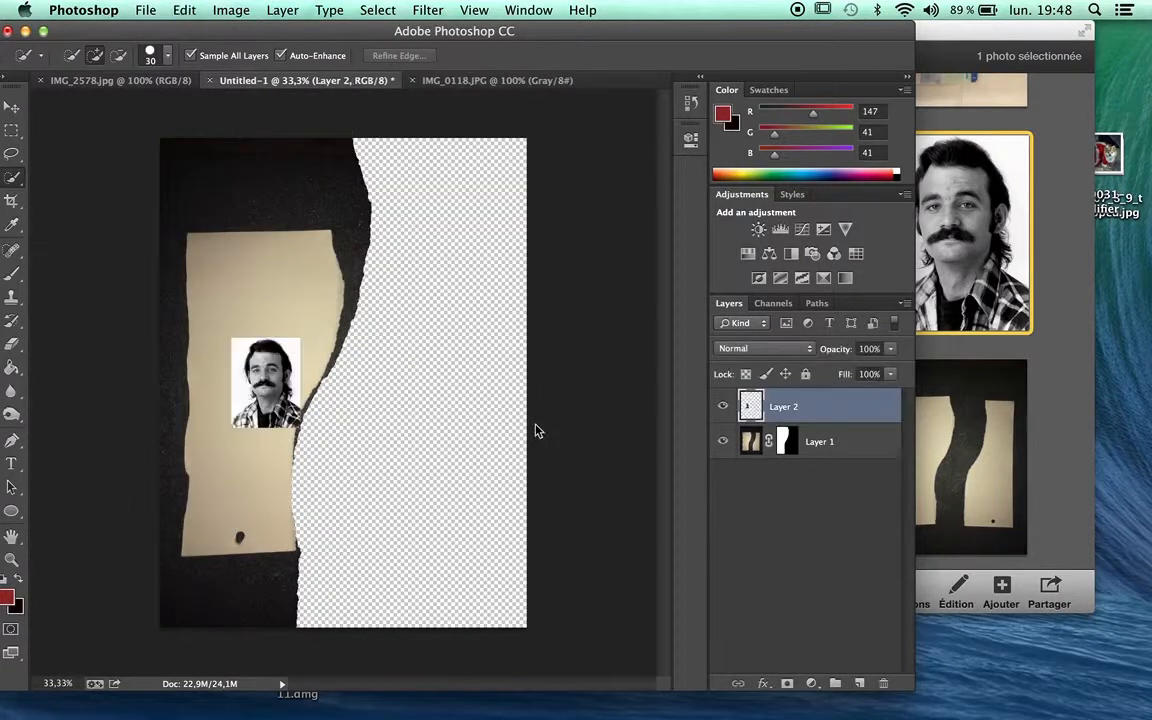
- Enlarge and reposition the pasted portrait with Free Transform so it covers the torn shape over the full canvas height
key("super+t")
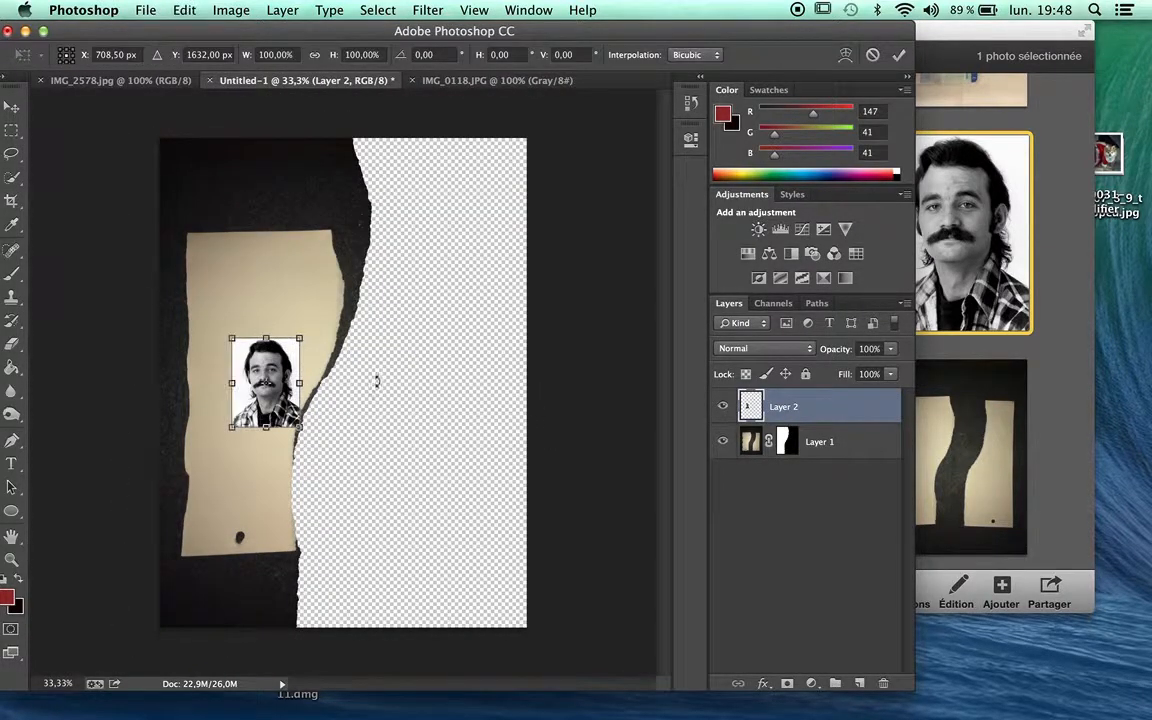
left_click_drag(229, 340, 92, 22)
right_click(303, 421)
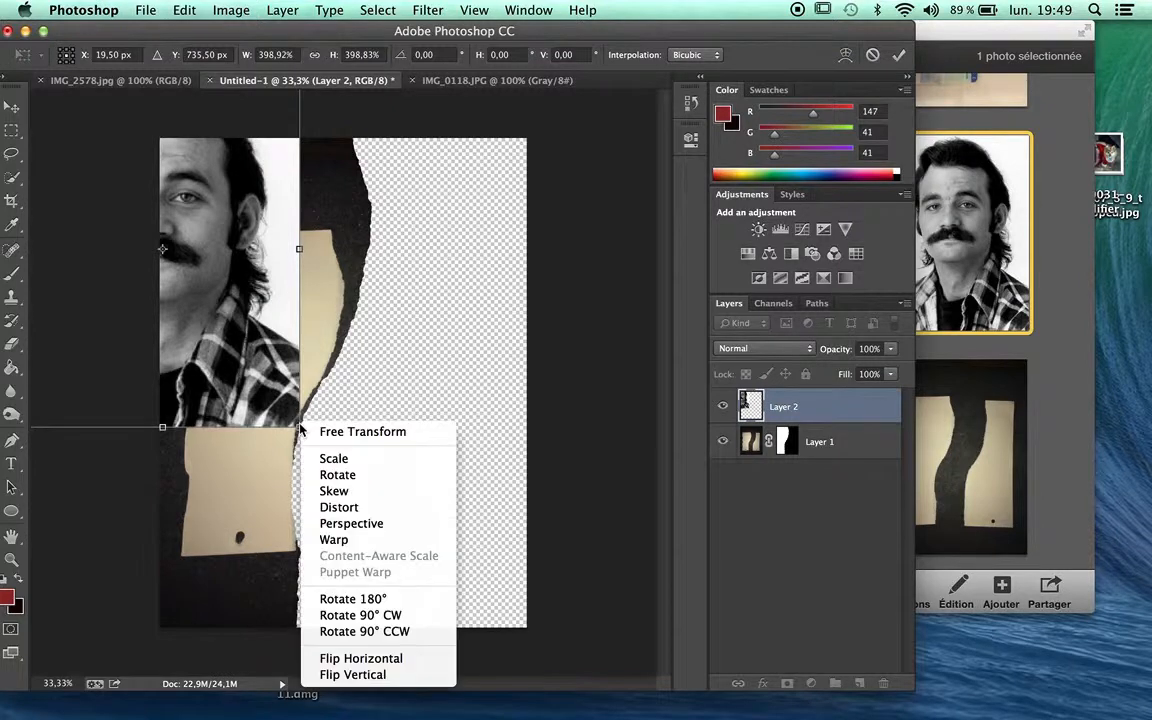
left_click(311, 416)
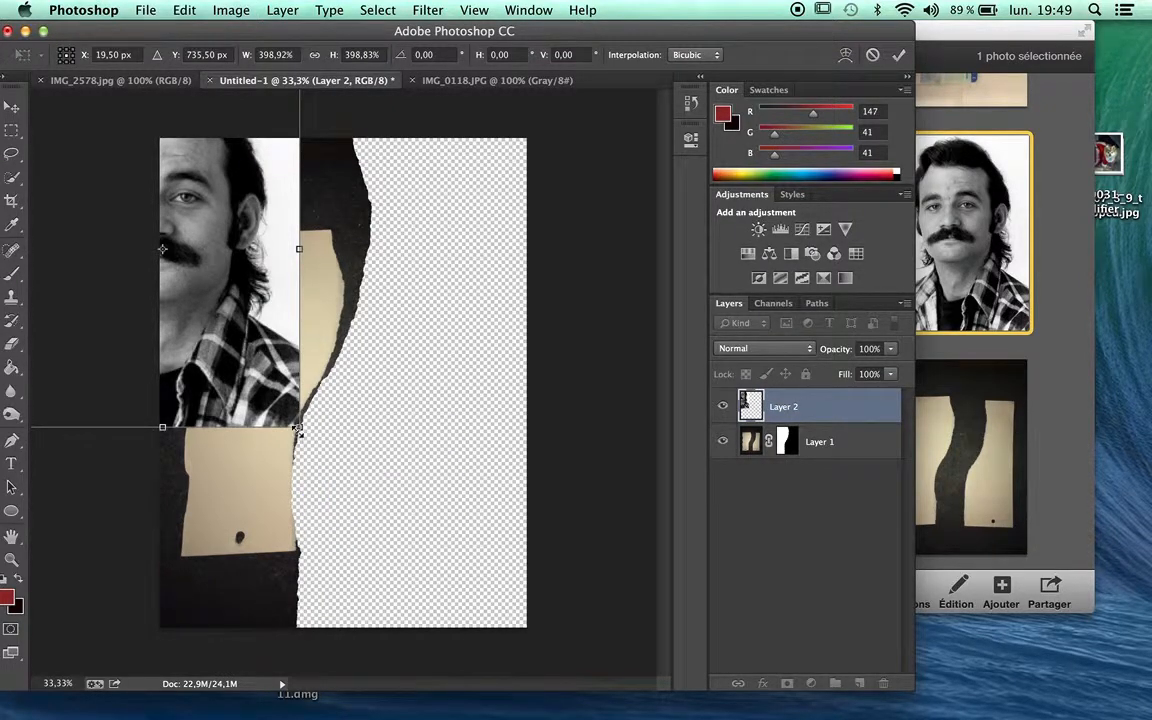
left_click_drag(297, 428, 372, 609)
left_click_drag(297, 361, 333, 410)
key("Return")
key("w")
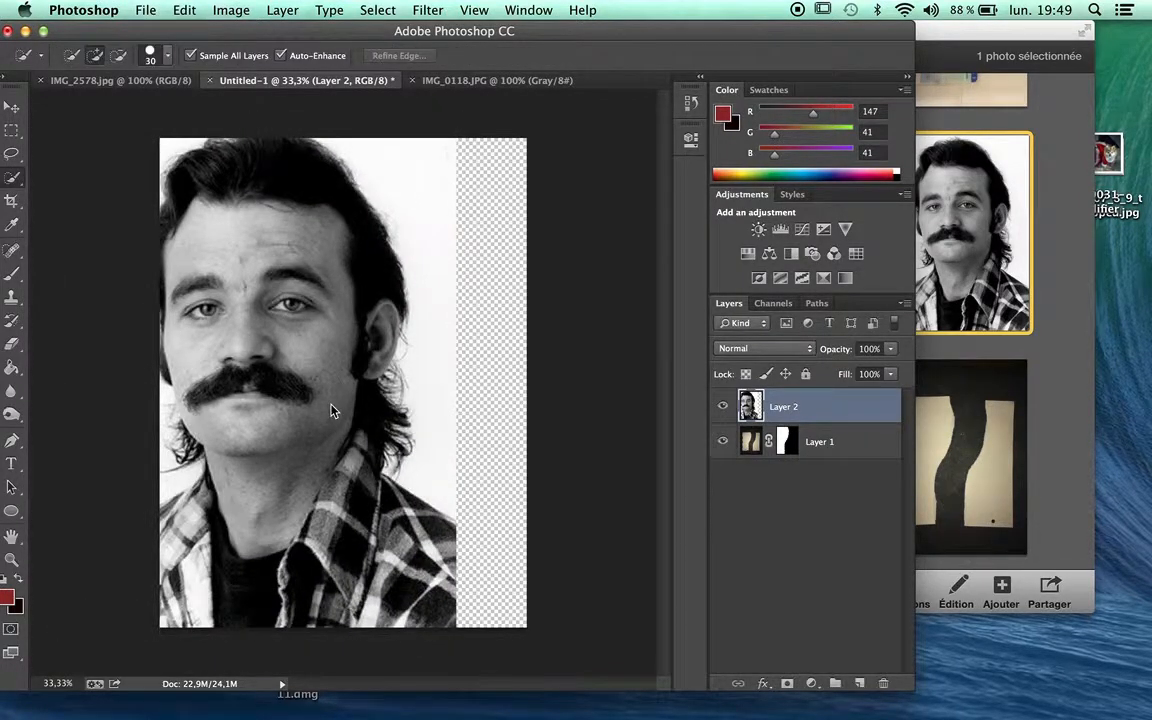
left_click(797, 419, "alt")
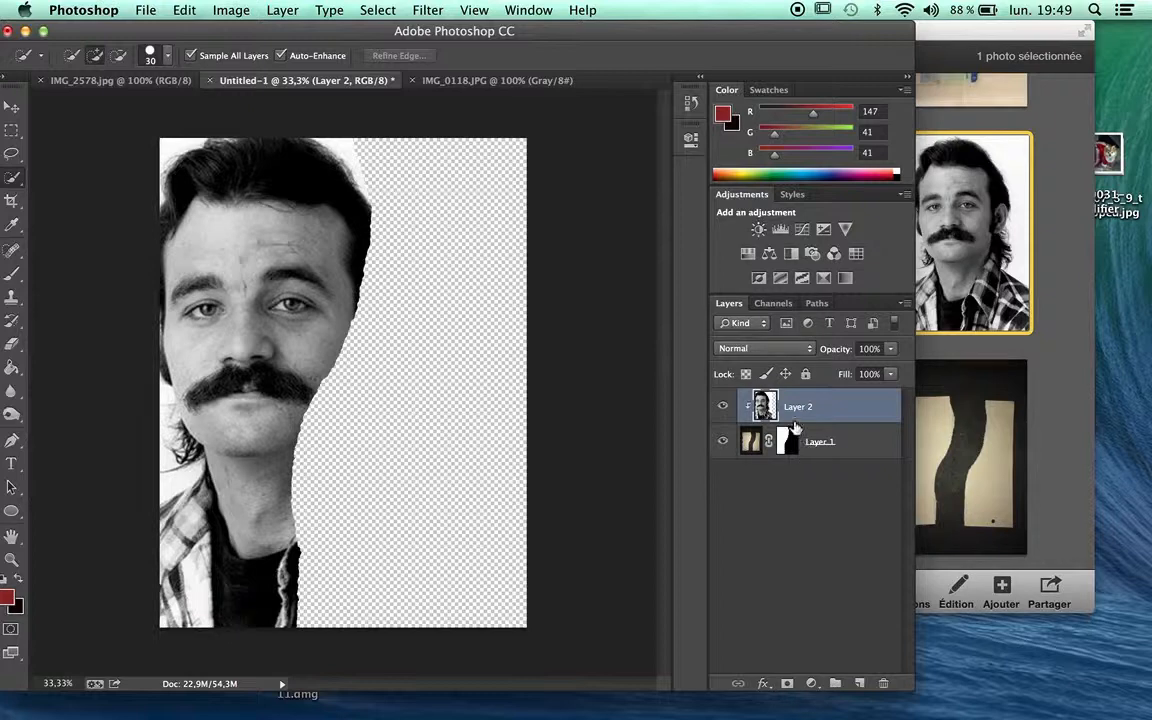
left_click(790, 422, "alt")
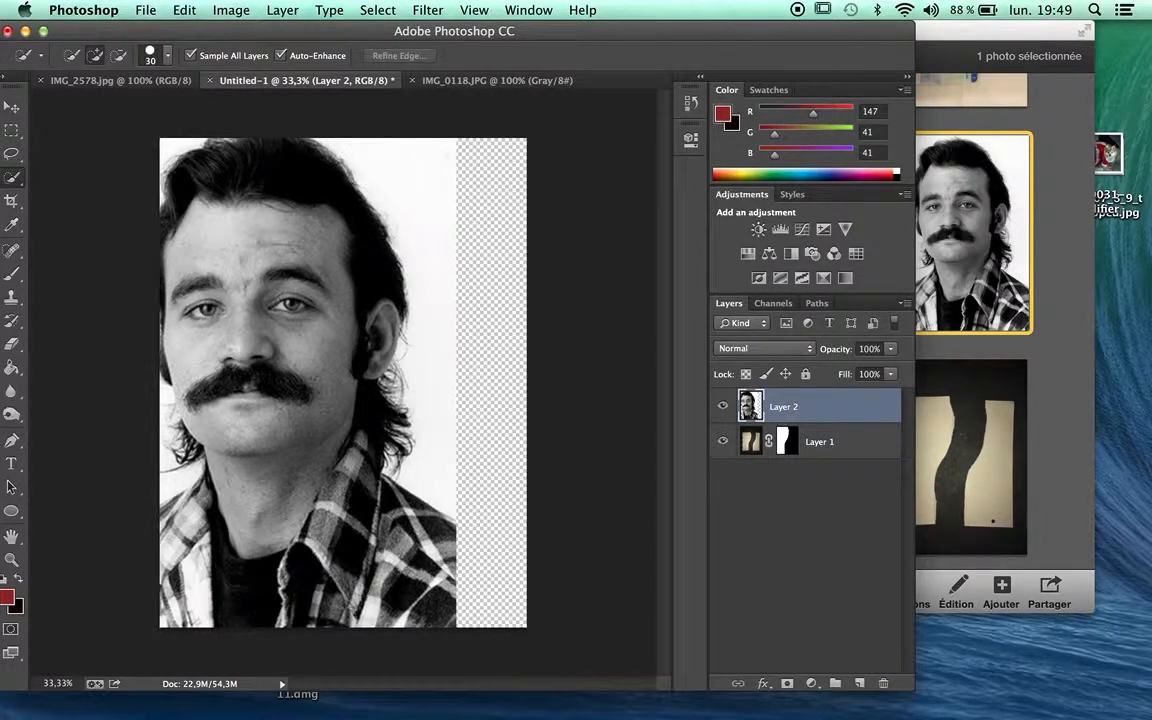
left_click(722, 406)
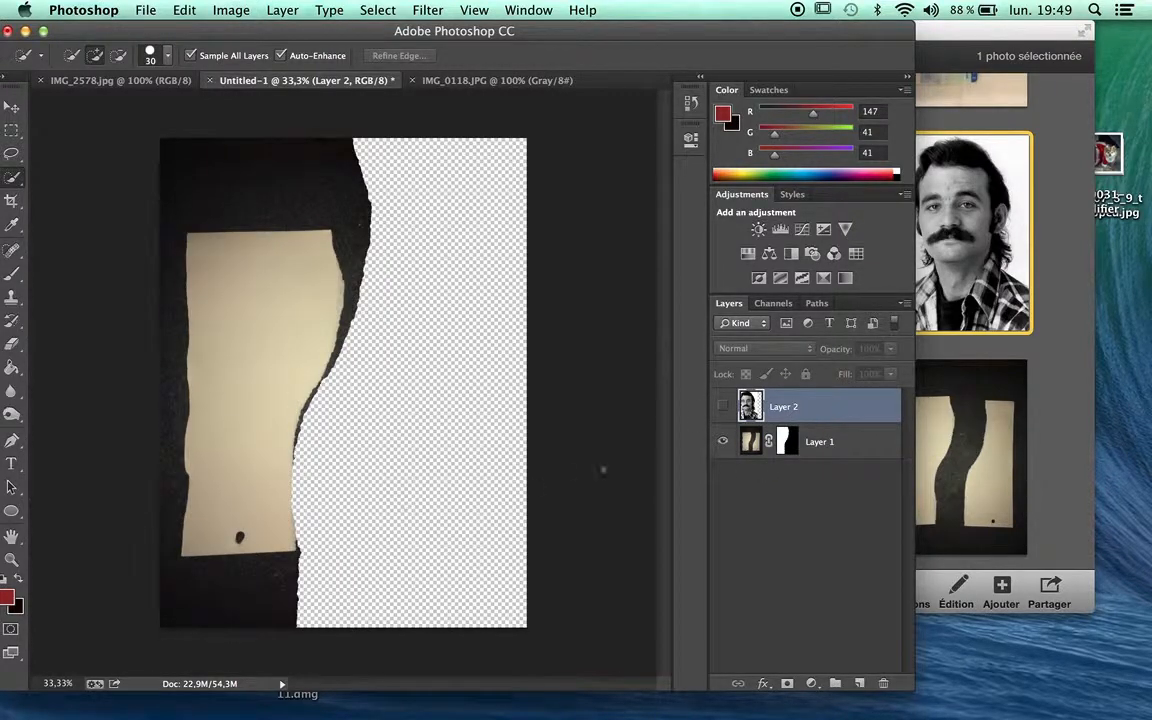
left_click(722, 406)
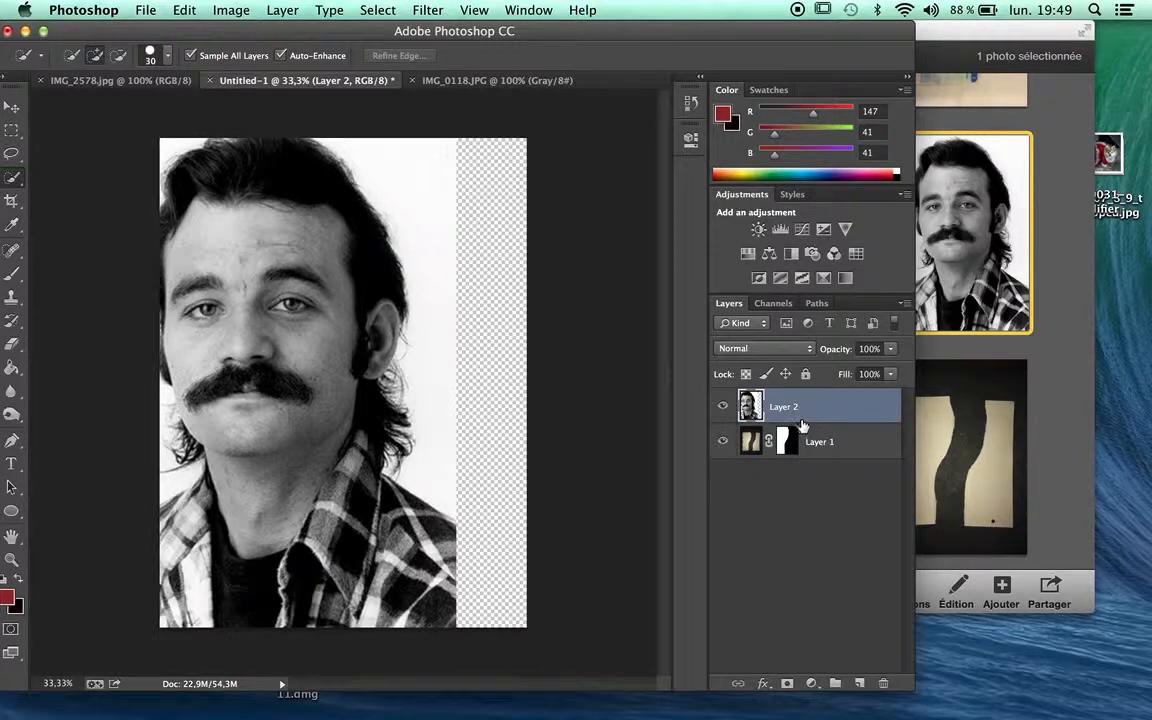
- Clip the portrait on Layer 2 to the torn shape of Layer 1 with a clipping mask
left_click_drag(804, 428, 803, 418)
left_click(803, 418, "alt")
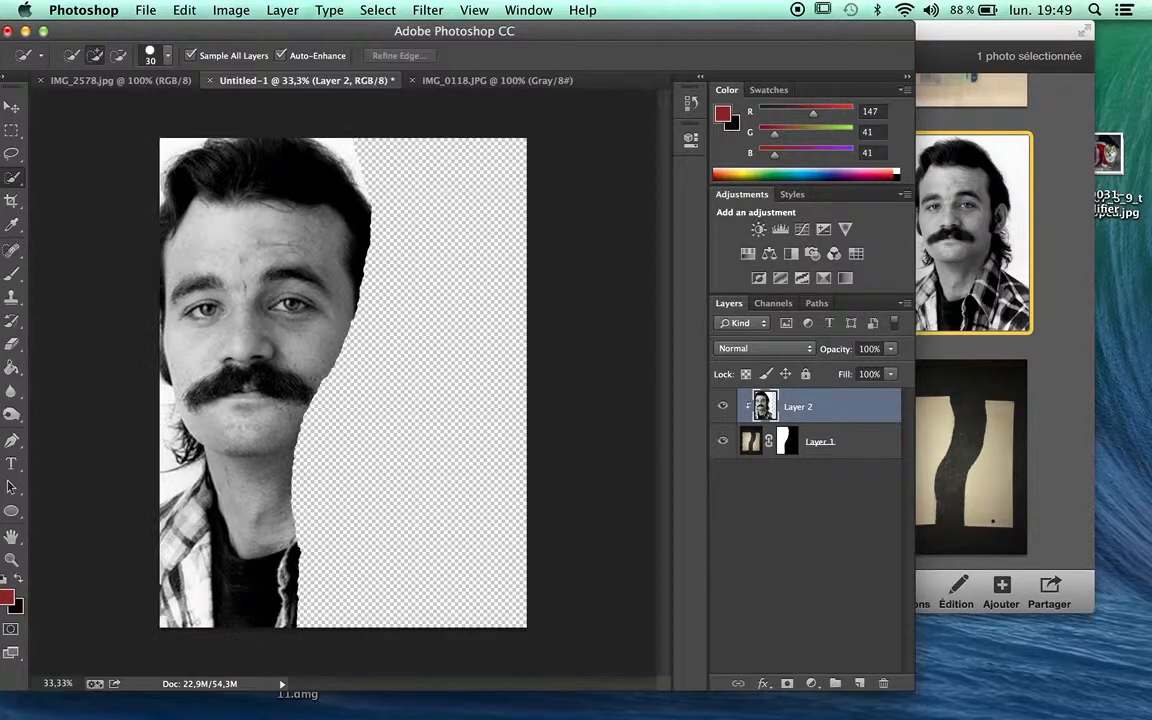
- Switch to iPhoto and open the photo of the disco-ball pineapple on the yellow background in Photoshop
left_click(1042, 427)
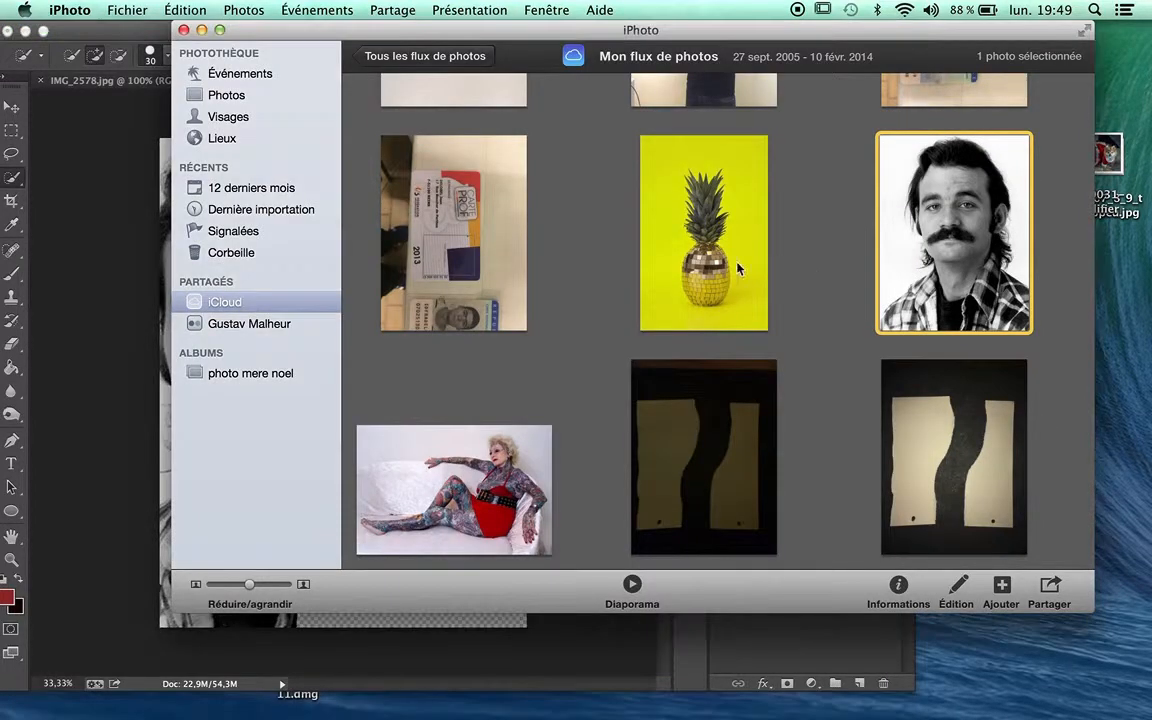
left_click(655, 237)
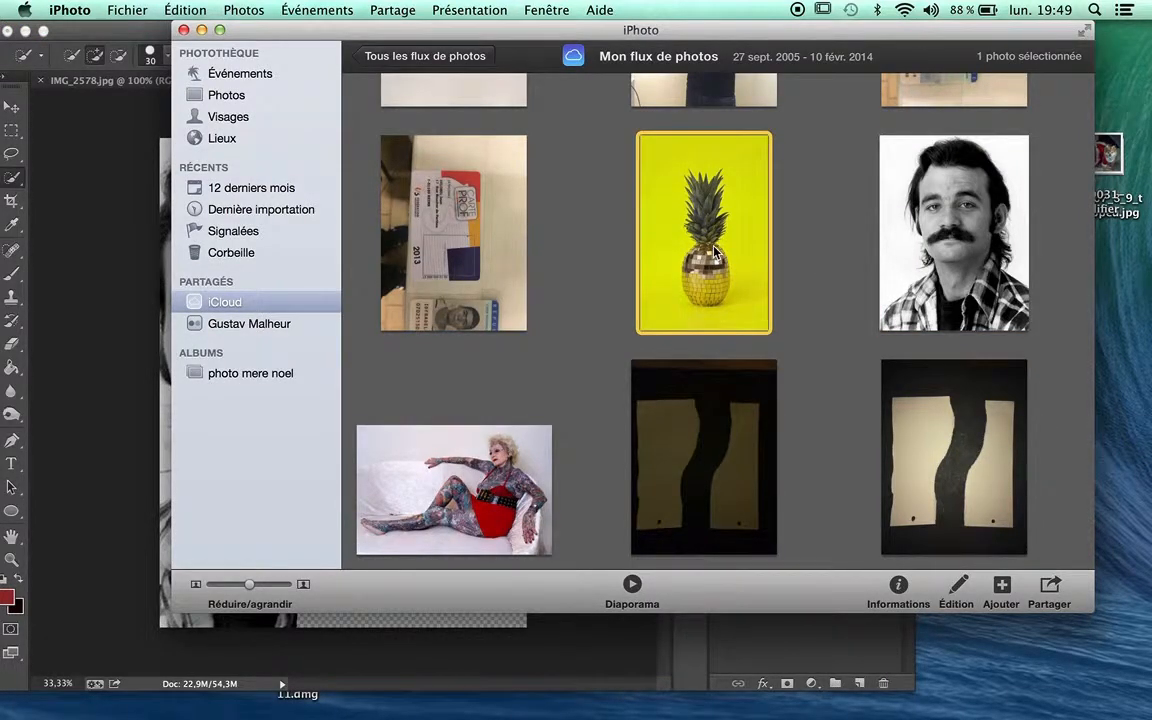
left_click_drag(714, 253, 912, 690)
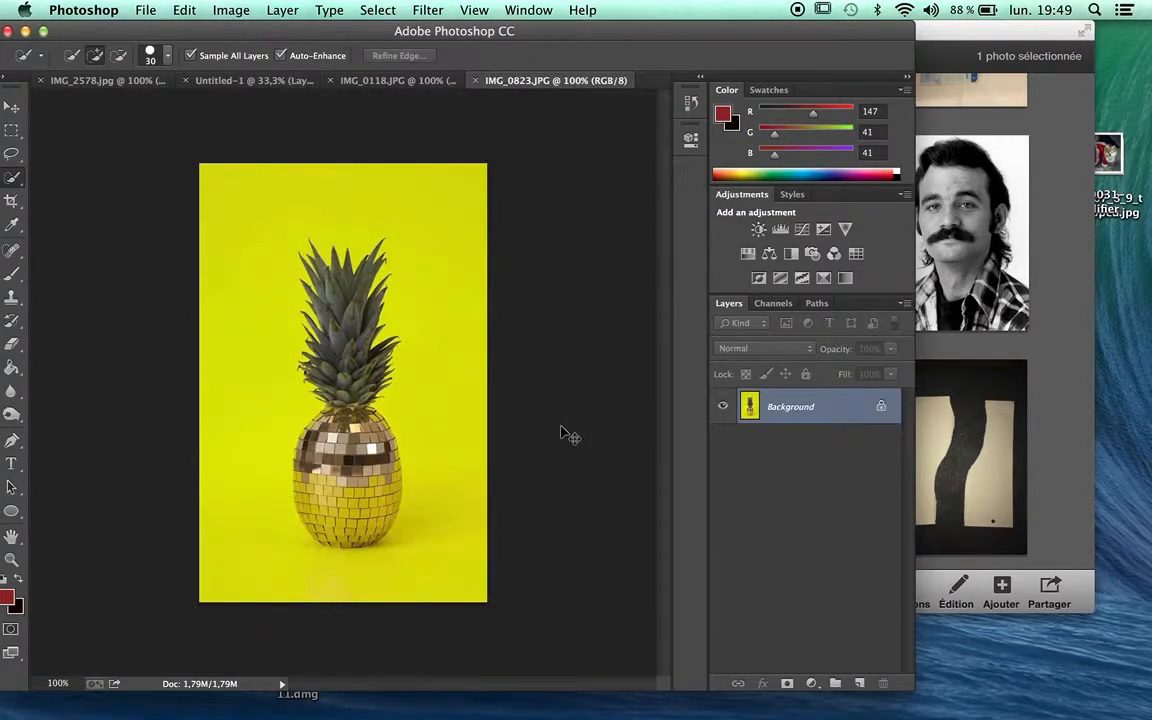
- Copy the whole pineapple photo and paste it into the Untitled-1 document as a new layer
key("super+a")
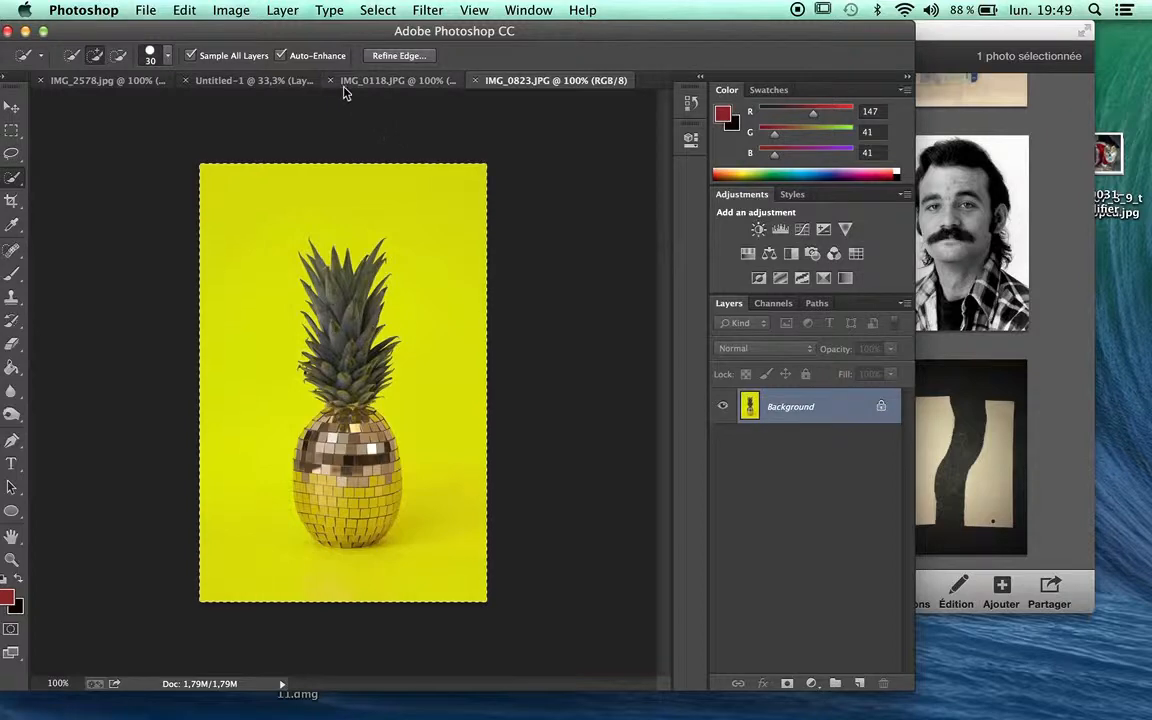
left_click(290, 86)
key("super+v")
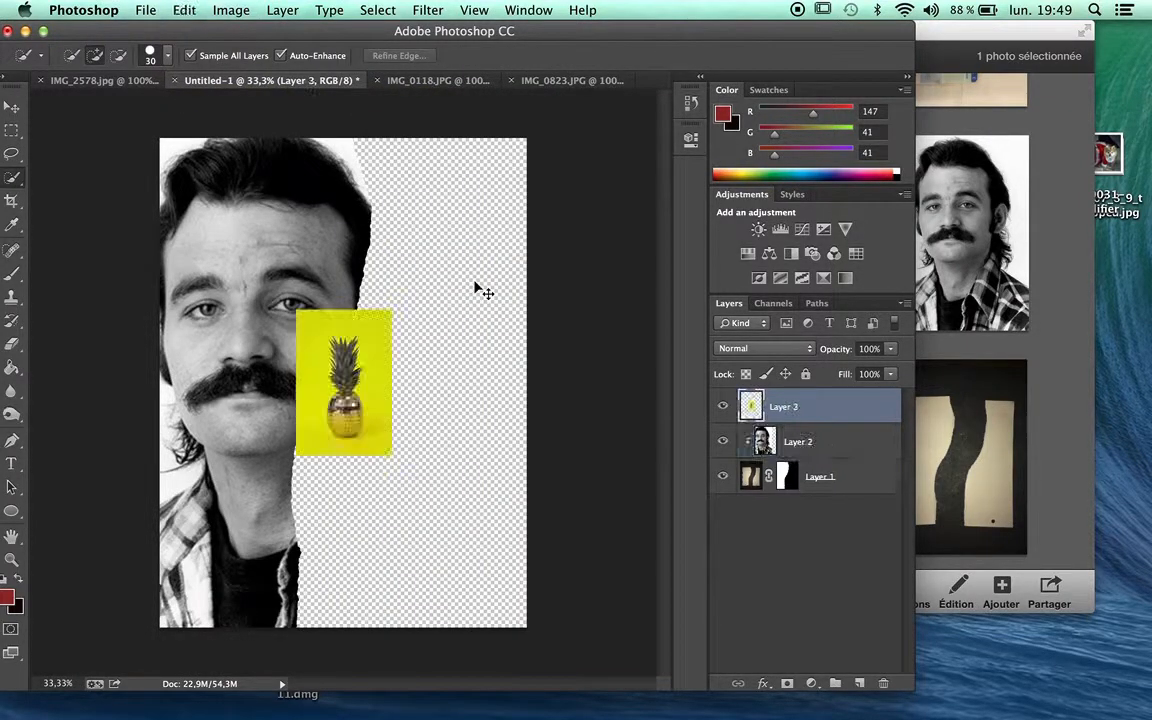
- Enlarge the pasted pineapple to about 389% with Free Transform and position it over the area beyond the torn edge
key("super+t")
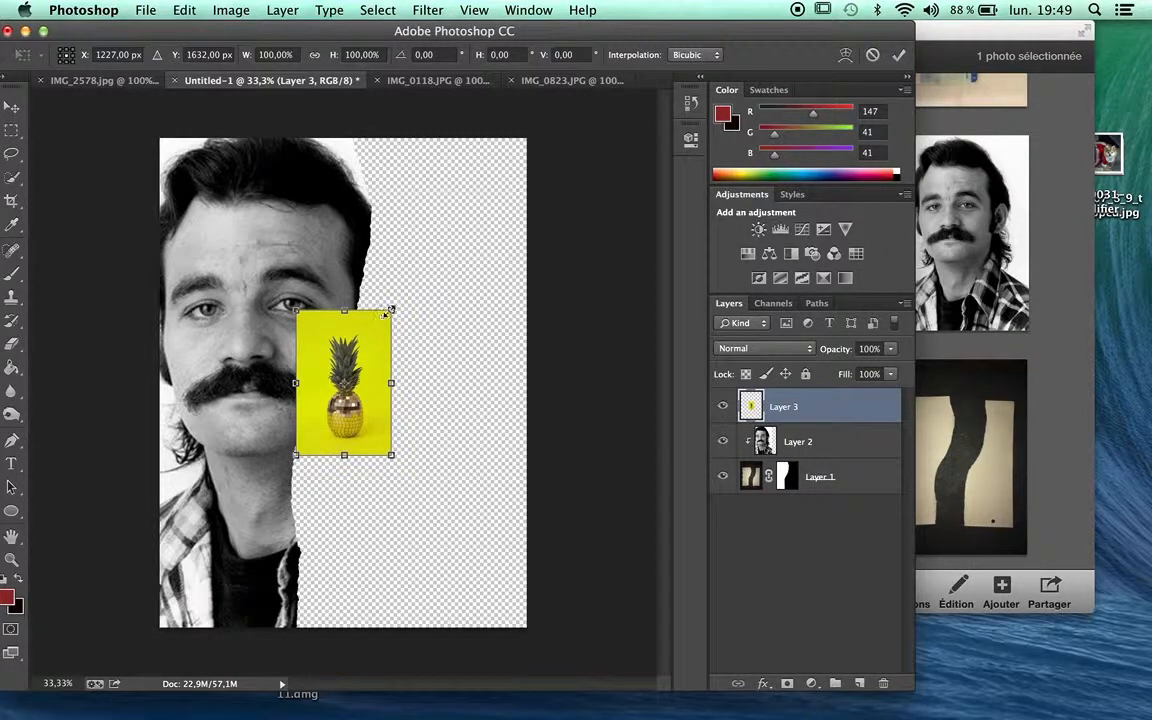
left_click_drag(389, 311, 555, 65)
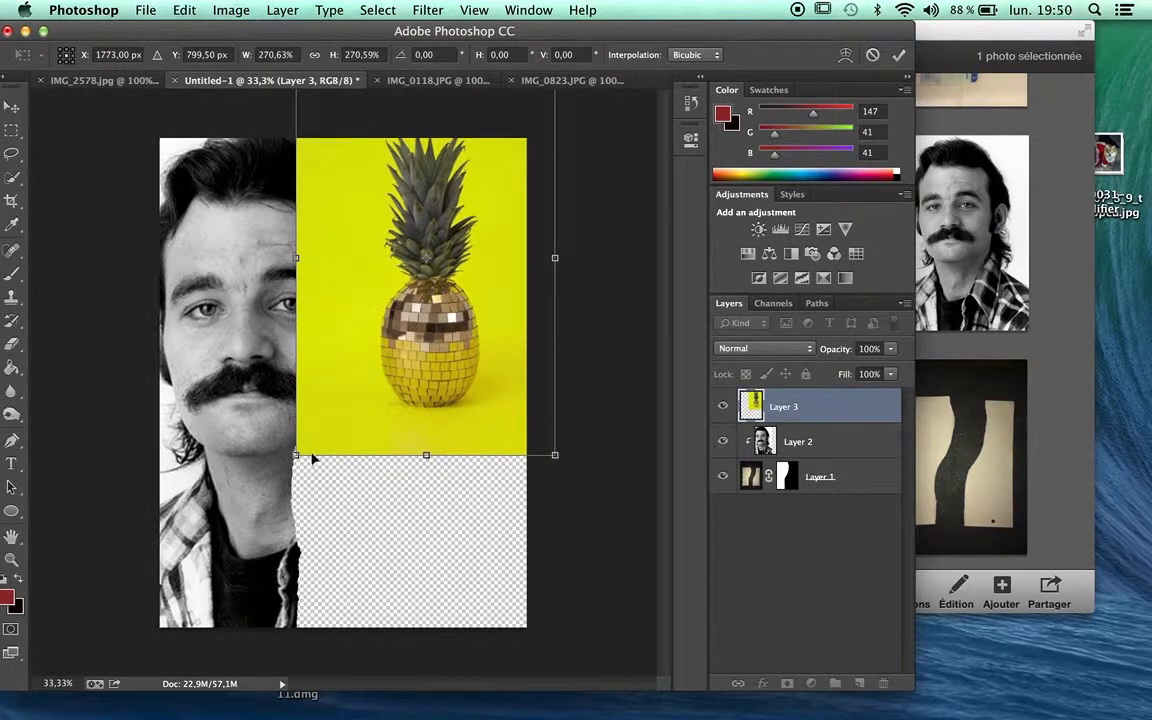
left_click_drag(296, 453, 182, 627)
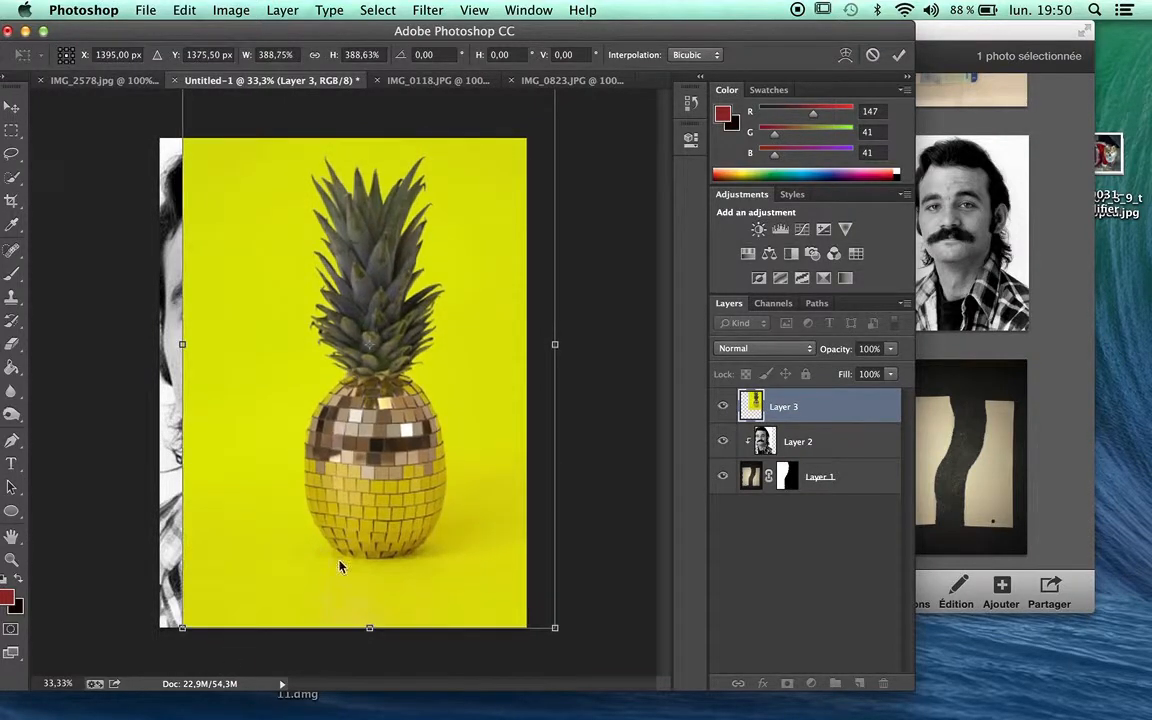
left_click_drag(410, 432, 430, 463)
key("Return")
key("w")
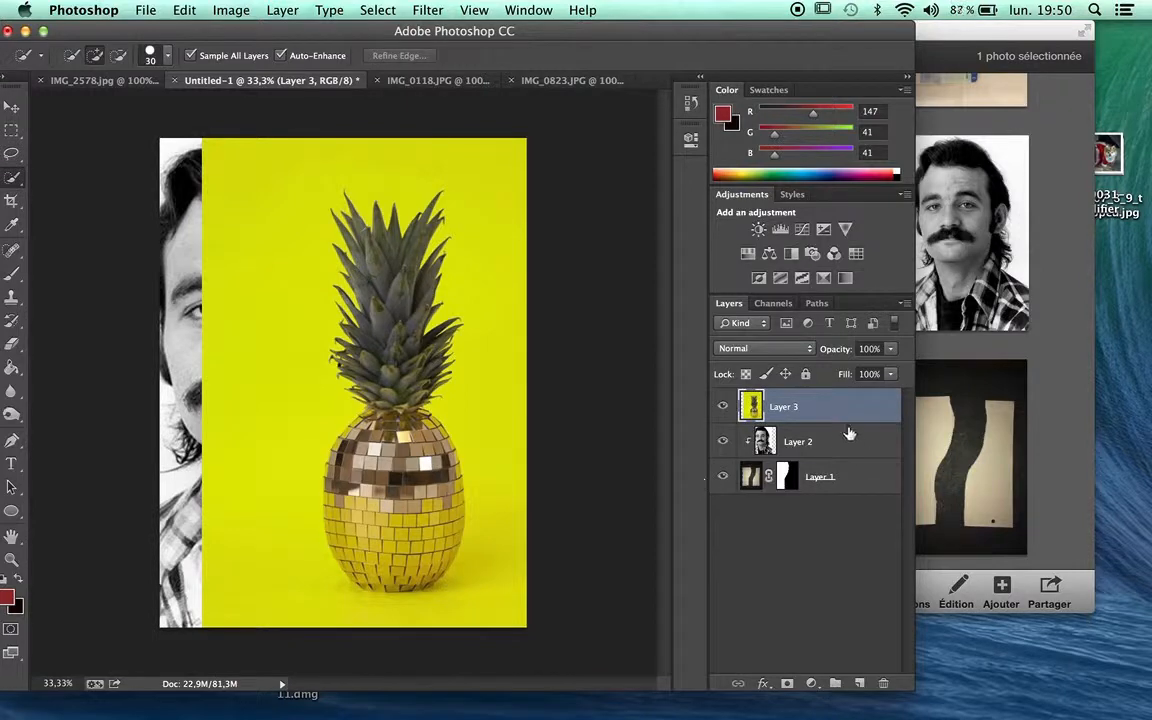
- Place Layer 3 beneath Layer 1 and shift the pineapple slightly up and to the right, clear of the torn edge
left_click_drag(843, 408, 838, 496)
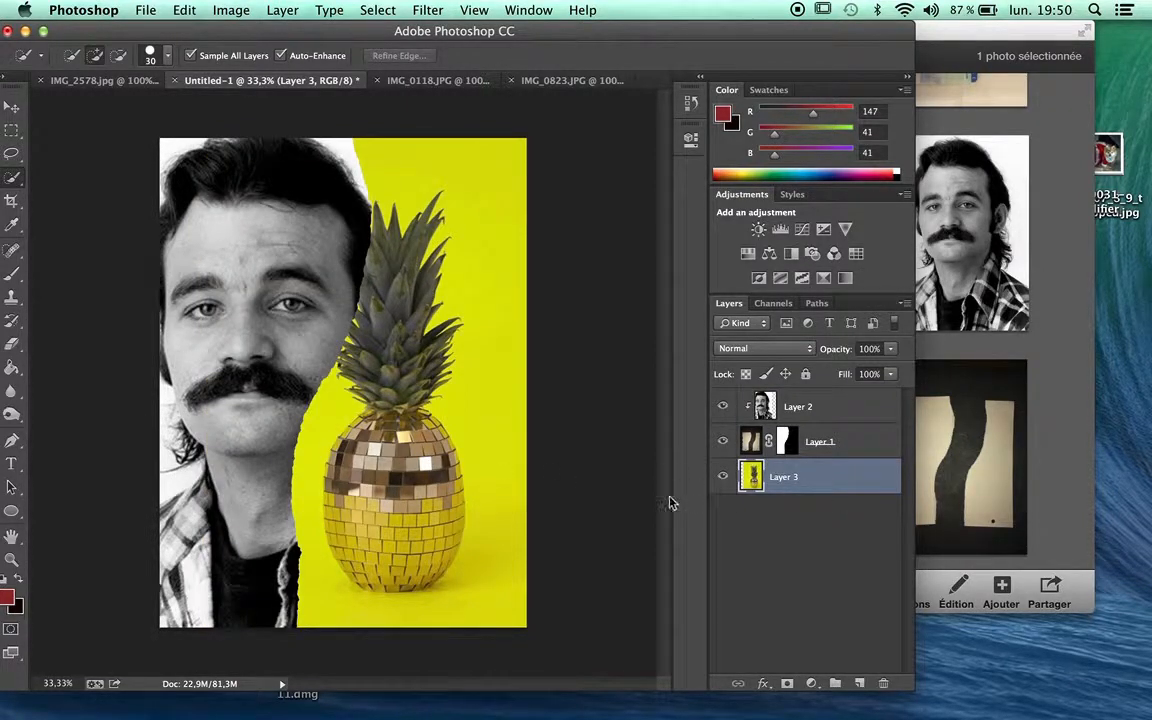
left_click(11, 106)
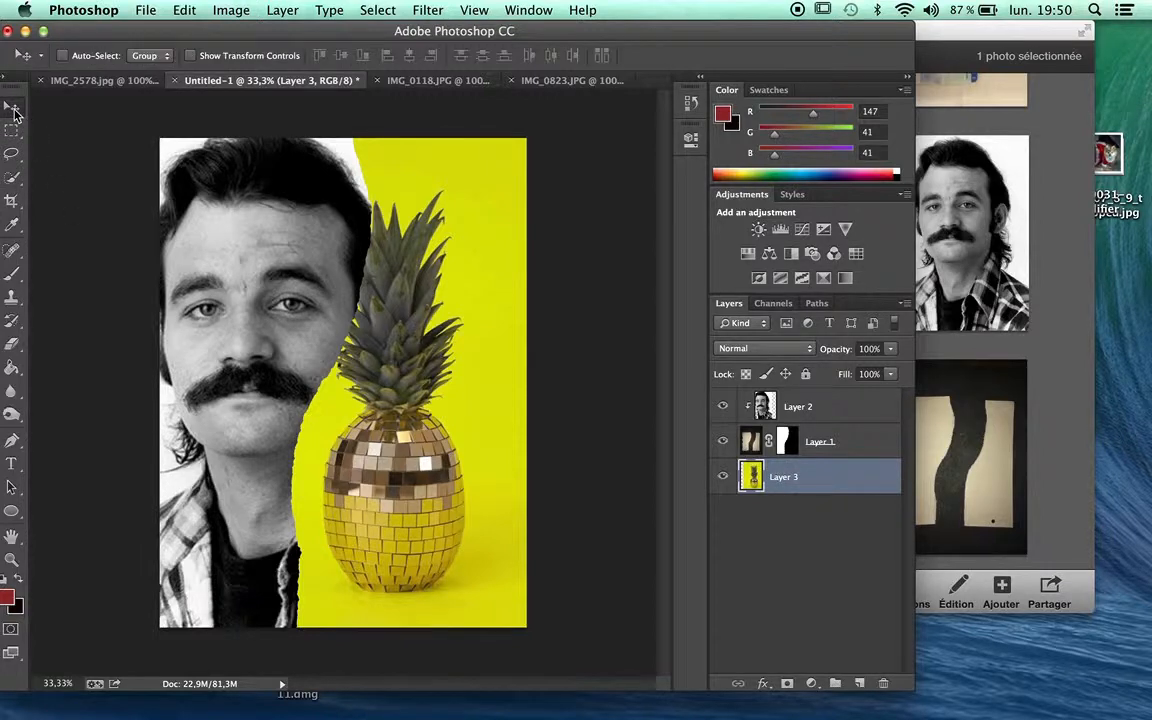
mouse_move(389, 452)
left_mouse_down()
mouse_move(408, 418)
mouse_move(399, 452)
left_mouse_up()
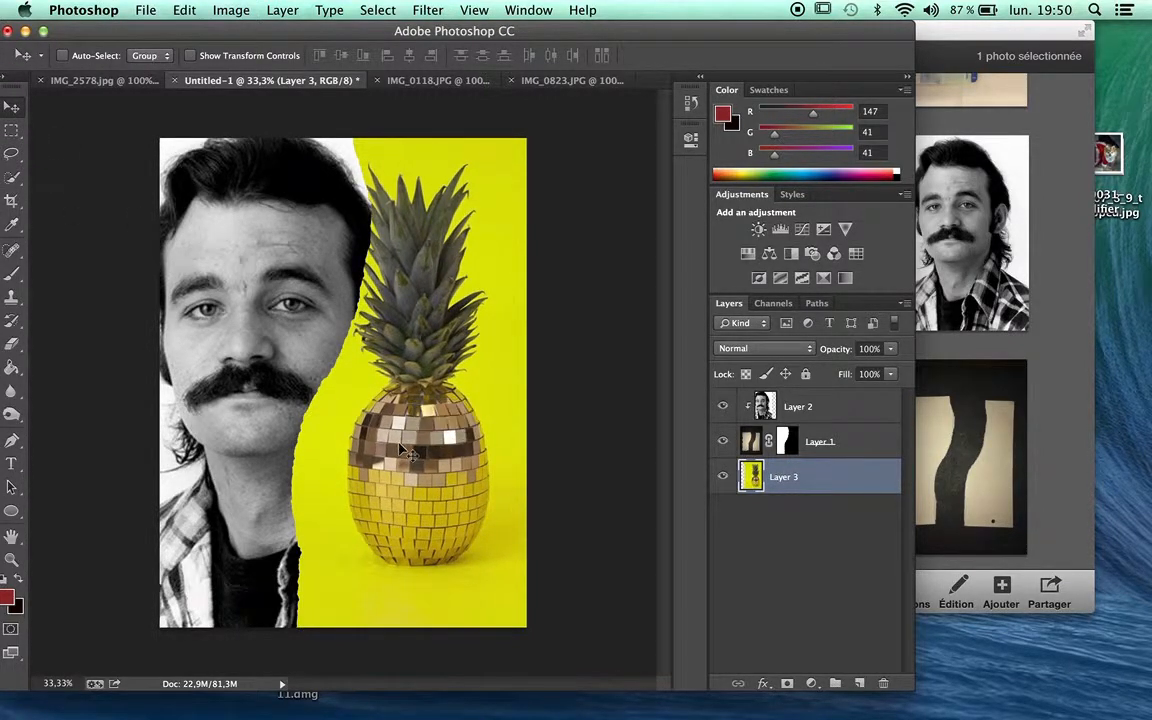
- Shift the portrait on Layer 2 slightly down and to the left within the torn shape
left_click(763, 407)
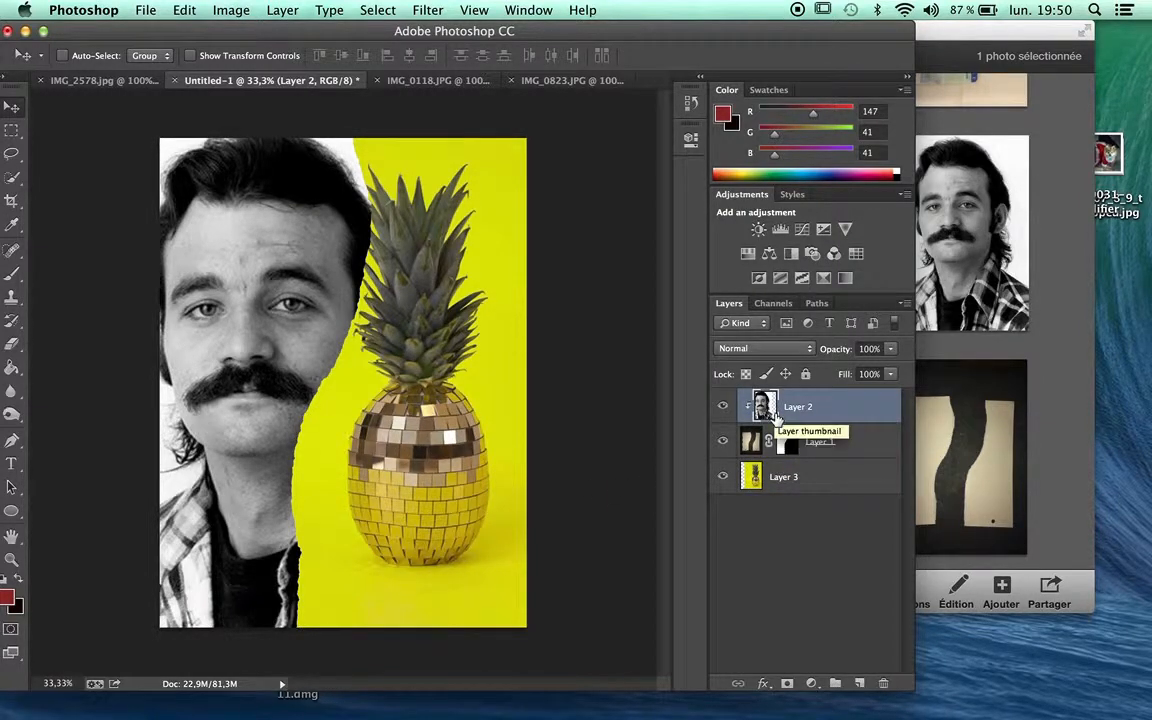
left_click_drag(262, 345, 240, 355)
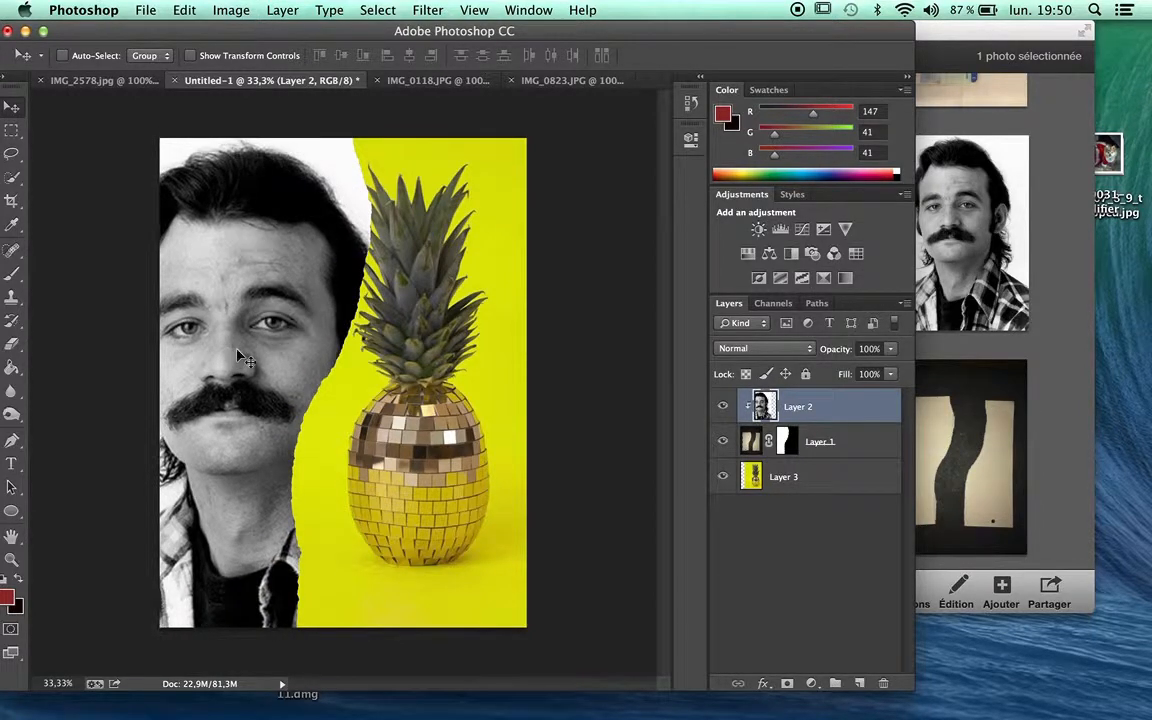
key("super+equal")
key("super+equal")
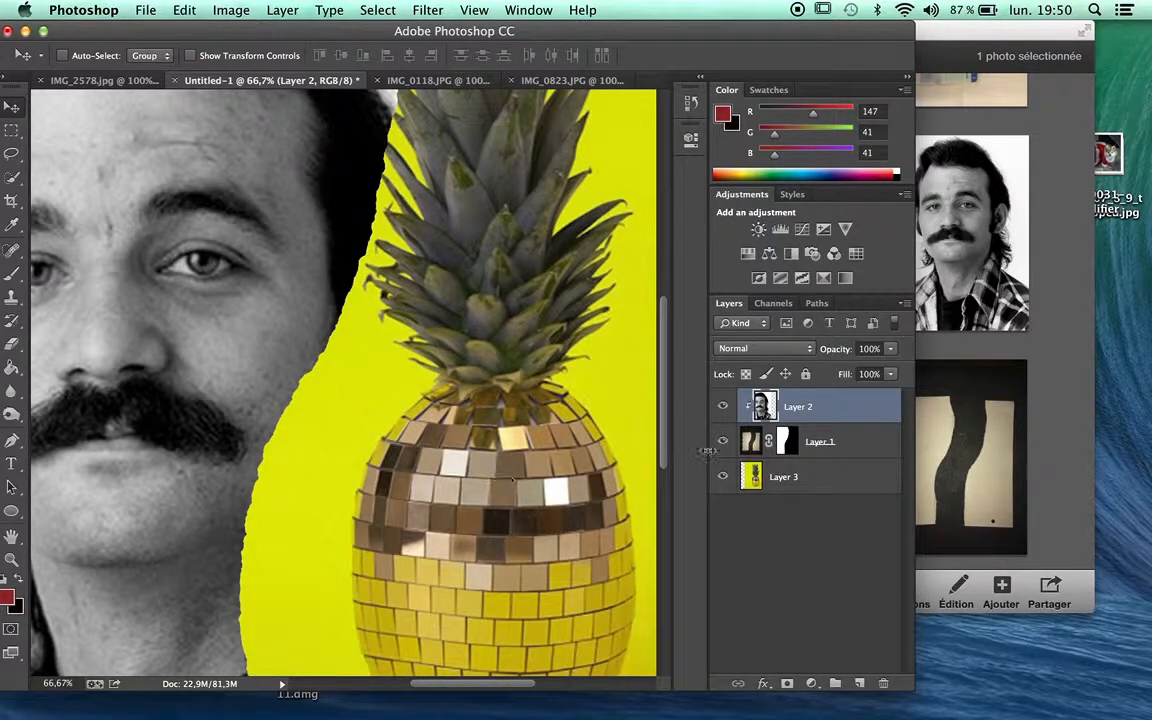
- Load the layer mask of Layer 1 as a selection of the torn shape
left_click(785, 441)
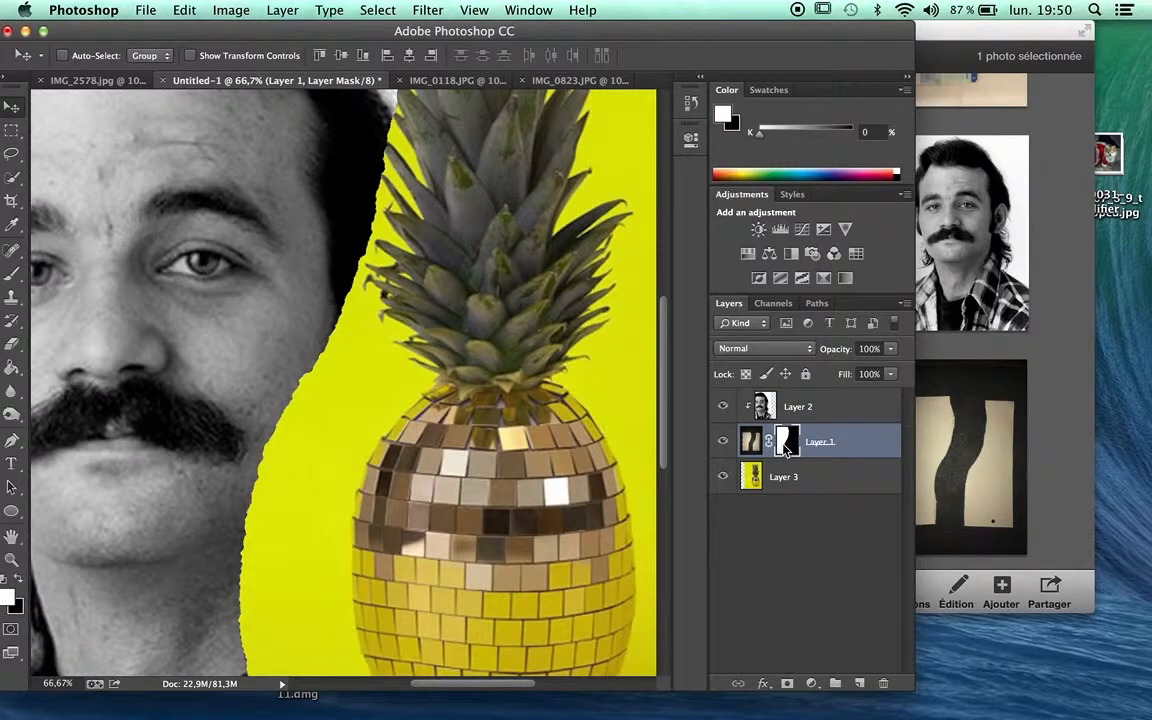
key("super+minus")
key("super+minus")
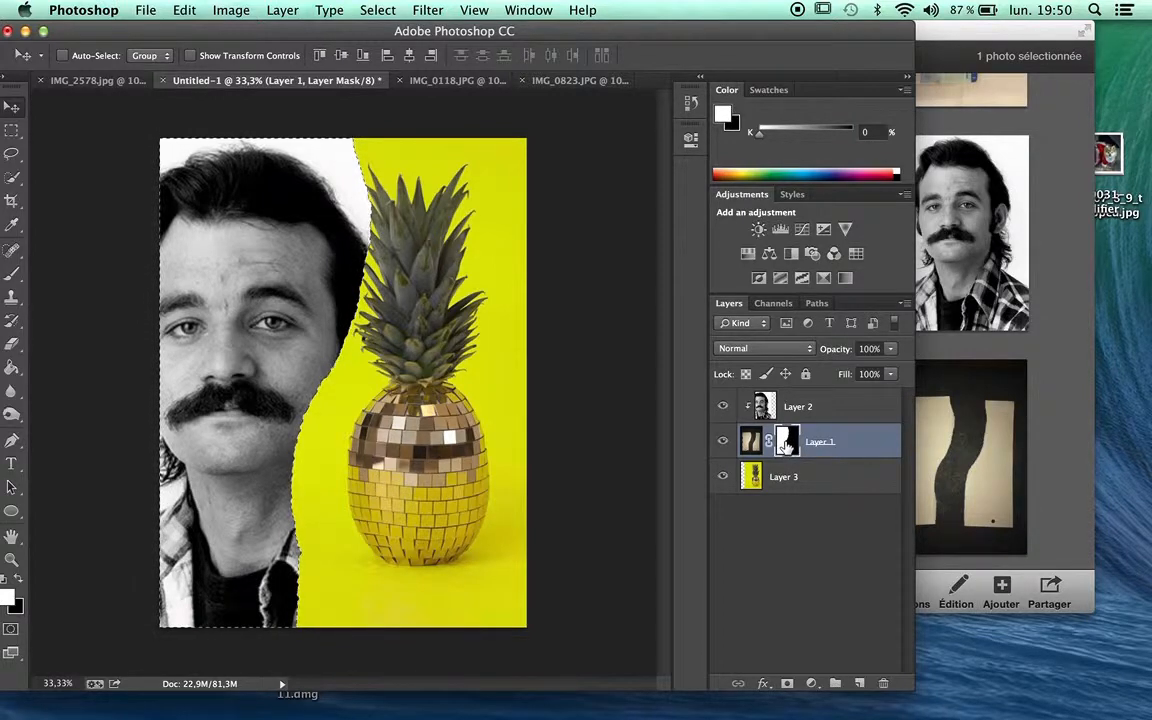
- Try to delete the selected torn-shape area from the portrait on Layer 2, and undo the deletion
left_click(763, 410)
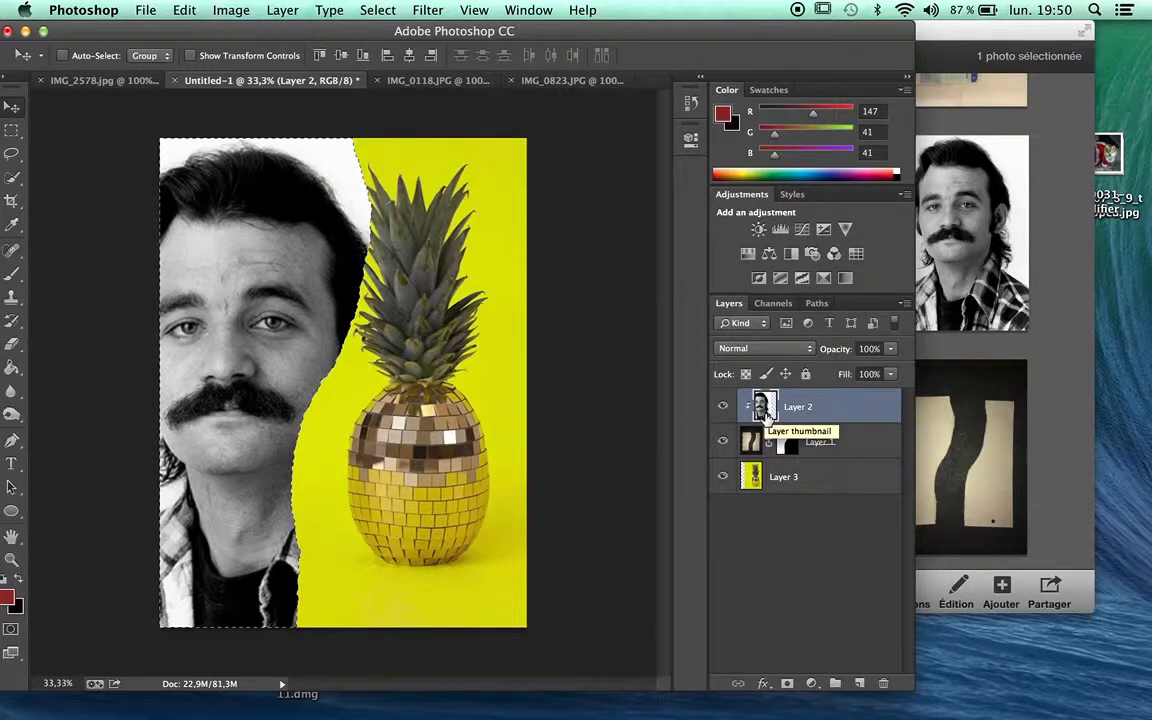
key("Delete")
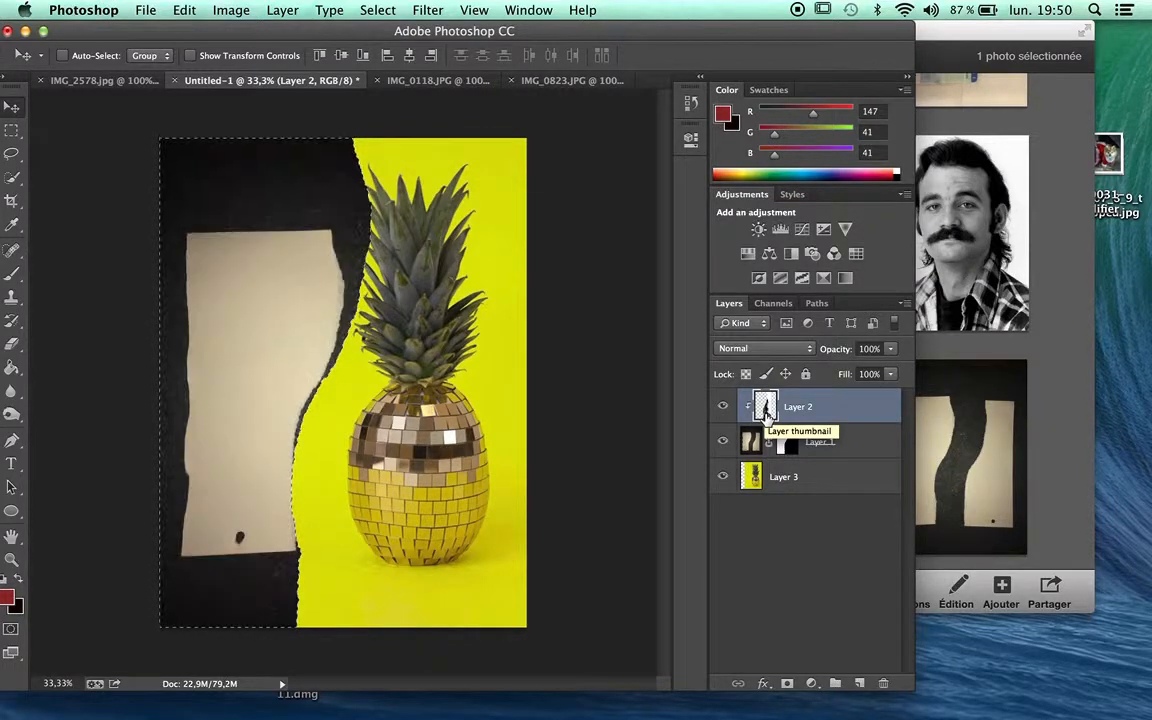
key("super+z")
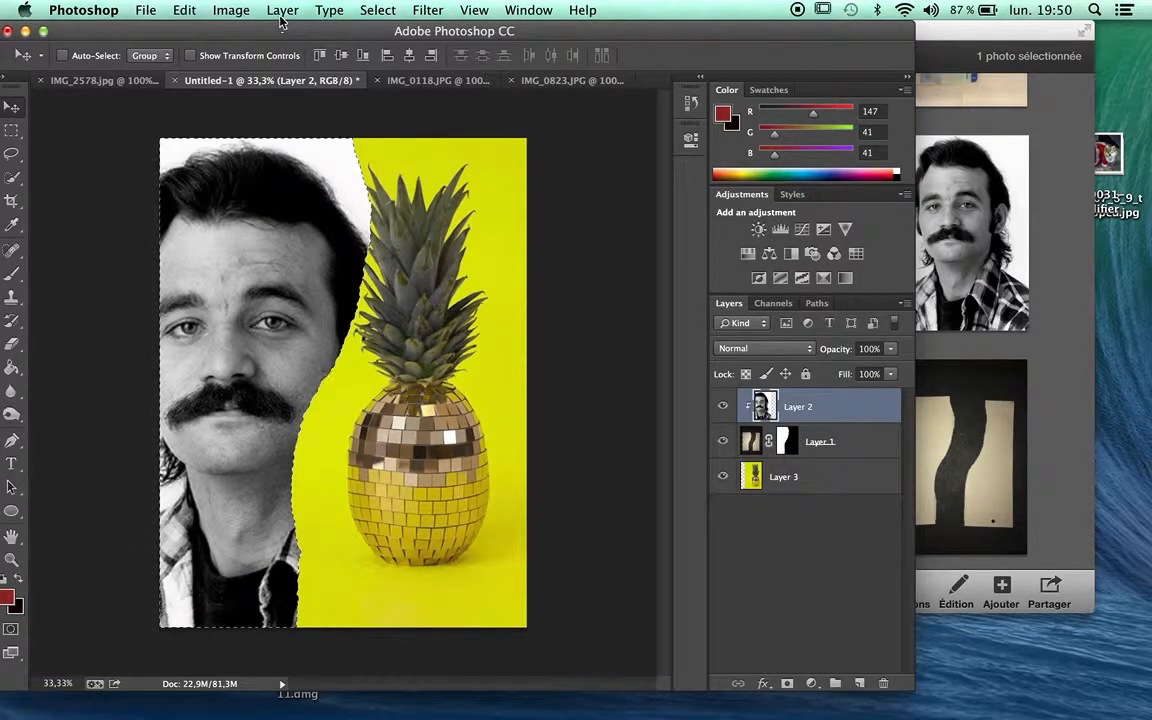
- Invert the selection and delete the part of the Layer 2 portrait that lies outside the torn shape
left_click(376, 10)
left_click(386, 80)
key("Delete")
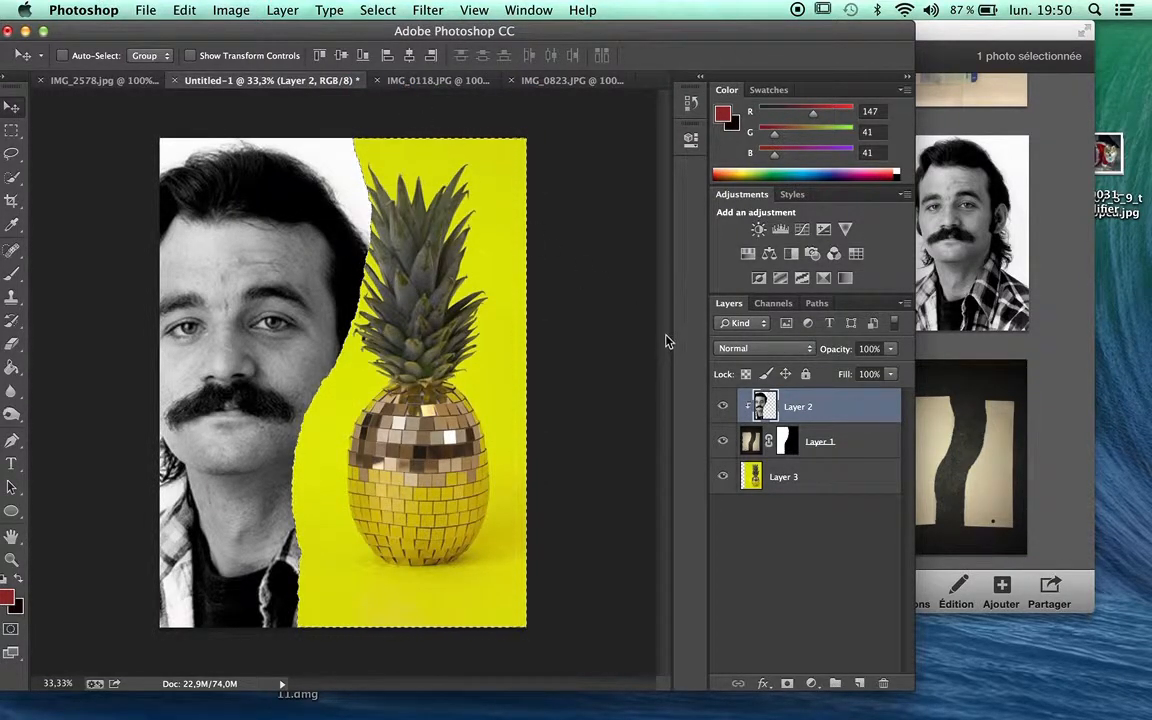
- Release the clipping mask of Layer 2 and hide Layer 1
mouse_move(722, 406)
left_mouse_down()
mouse_move(724, 442)
mouse_move(723, 407)
left_mouse_up()
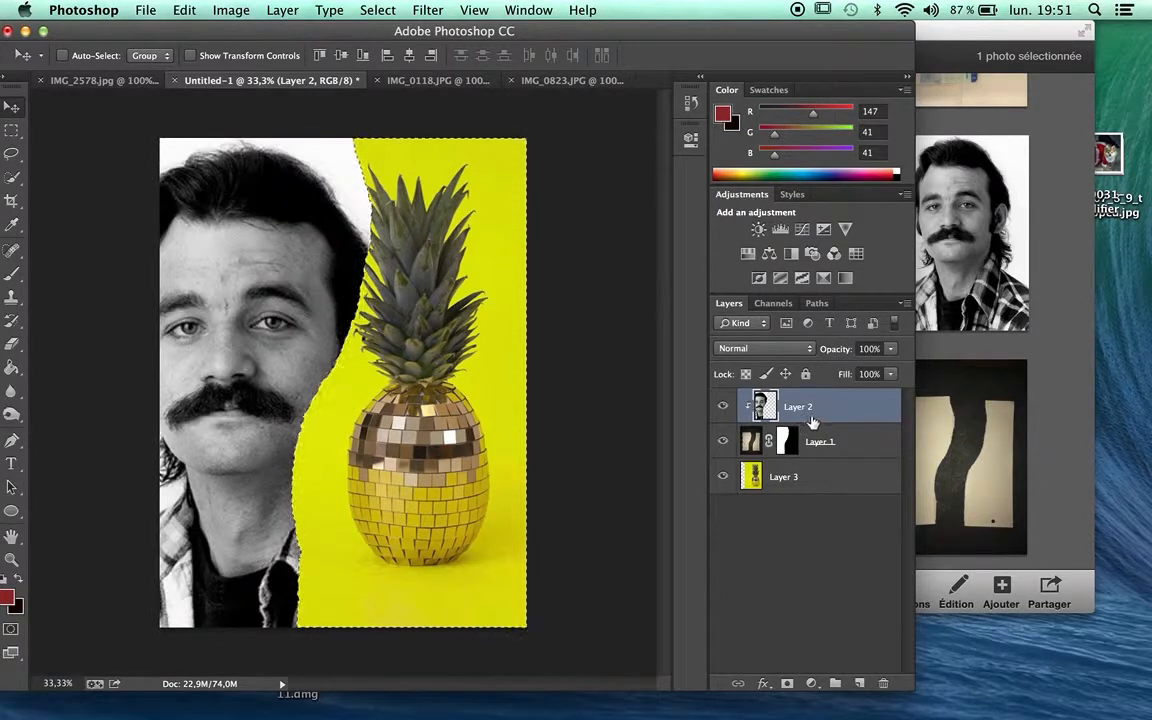
left_click(816, 422, "alt")
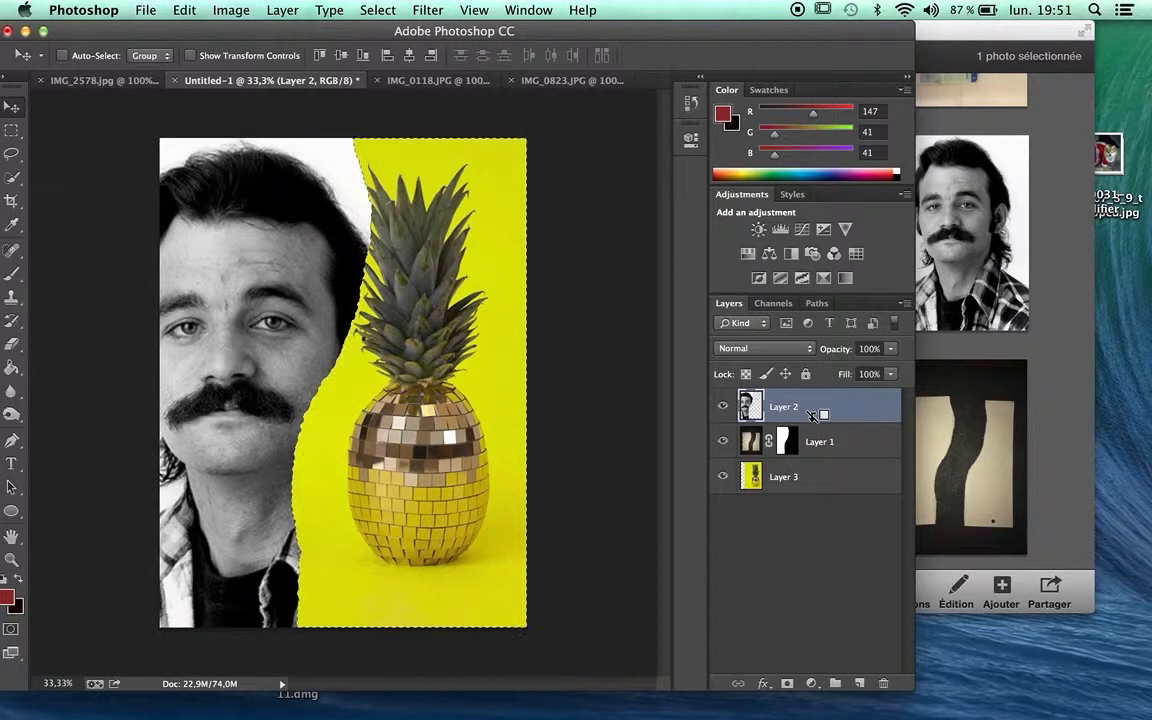
left_click(729, 446)
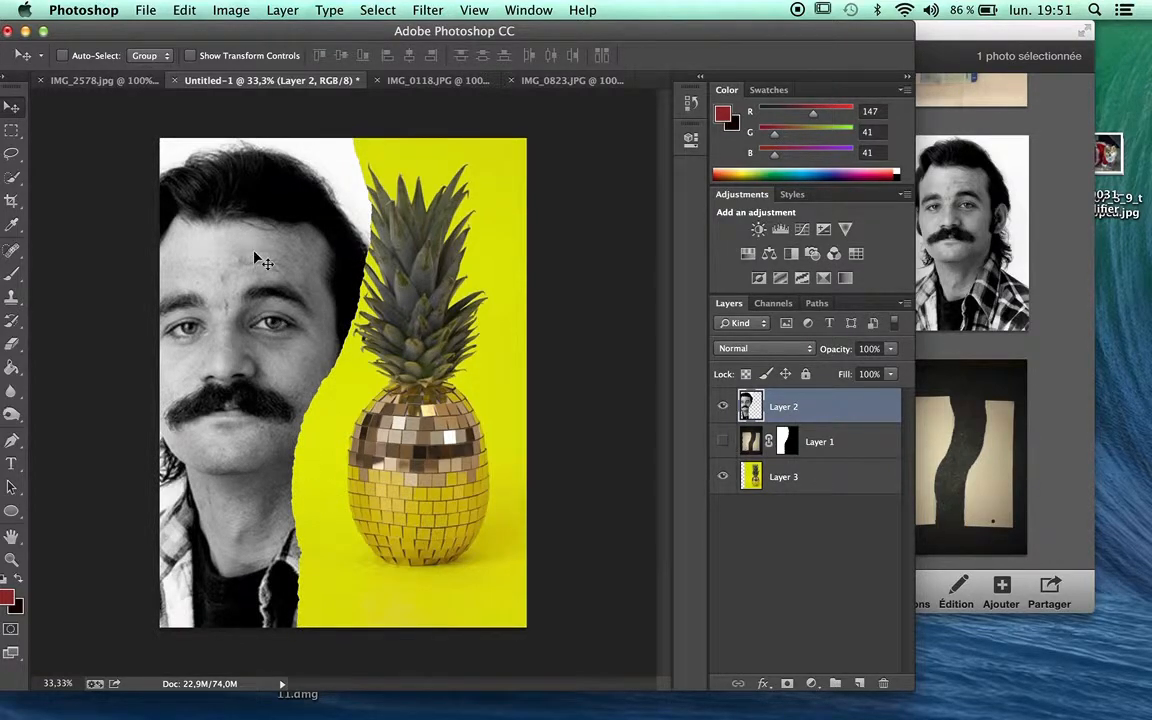
- Toggle the visibility of Layer 2 and Layer 3 to examine the cut-out portrait with and without the pineapple background
left_click(723, 411)
left_click(723, 411)
left_click(723, 478)
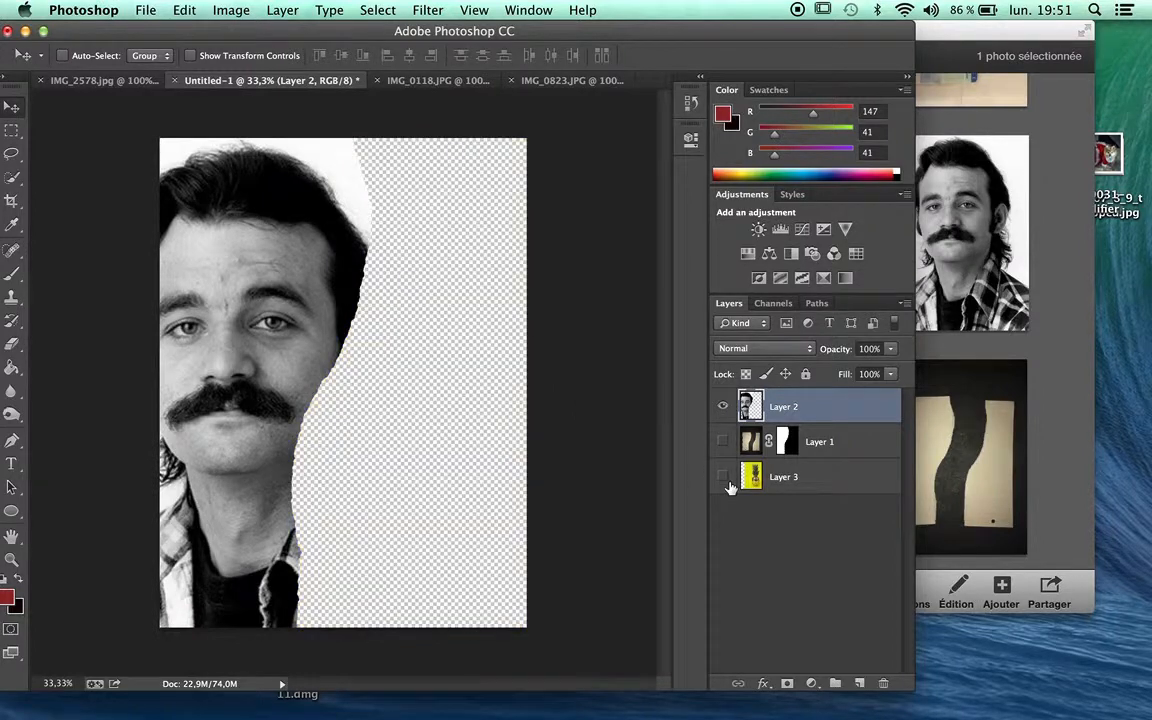
left_click(785, 446)
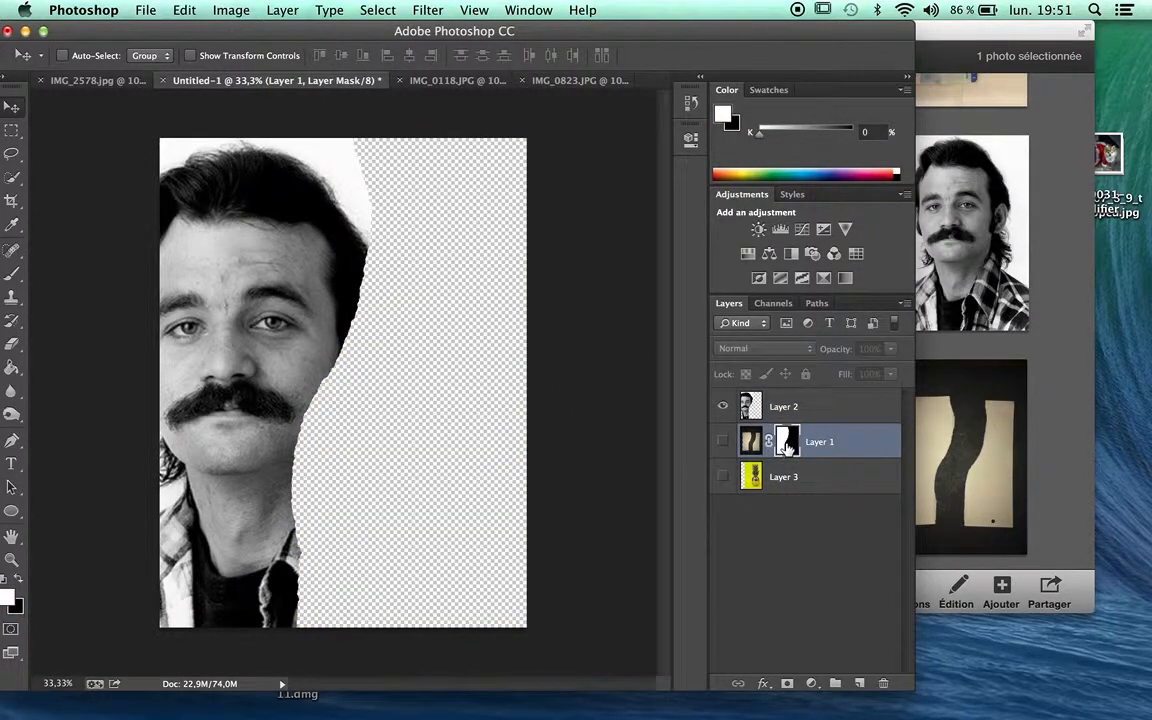
left_click(748, 417)
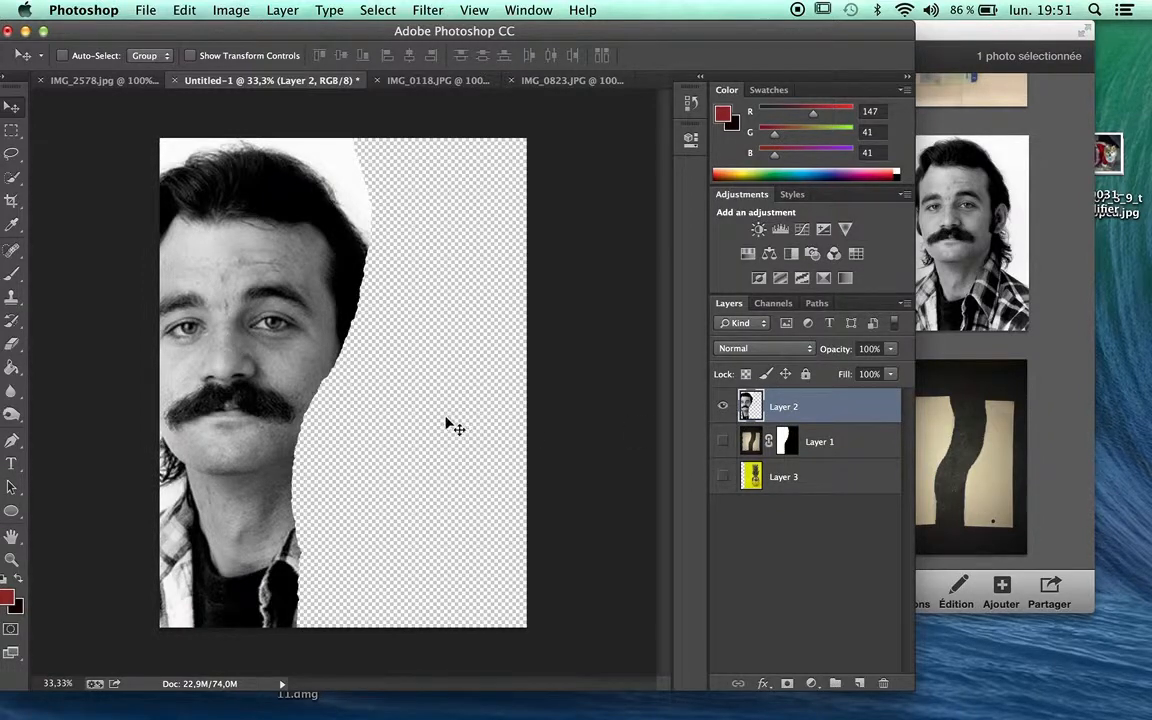
left_click(723, 477)
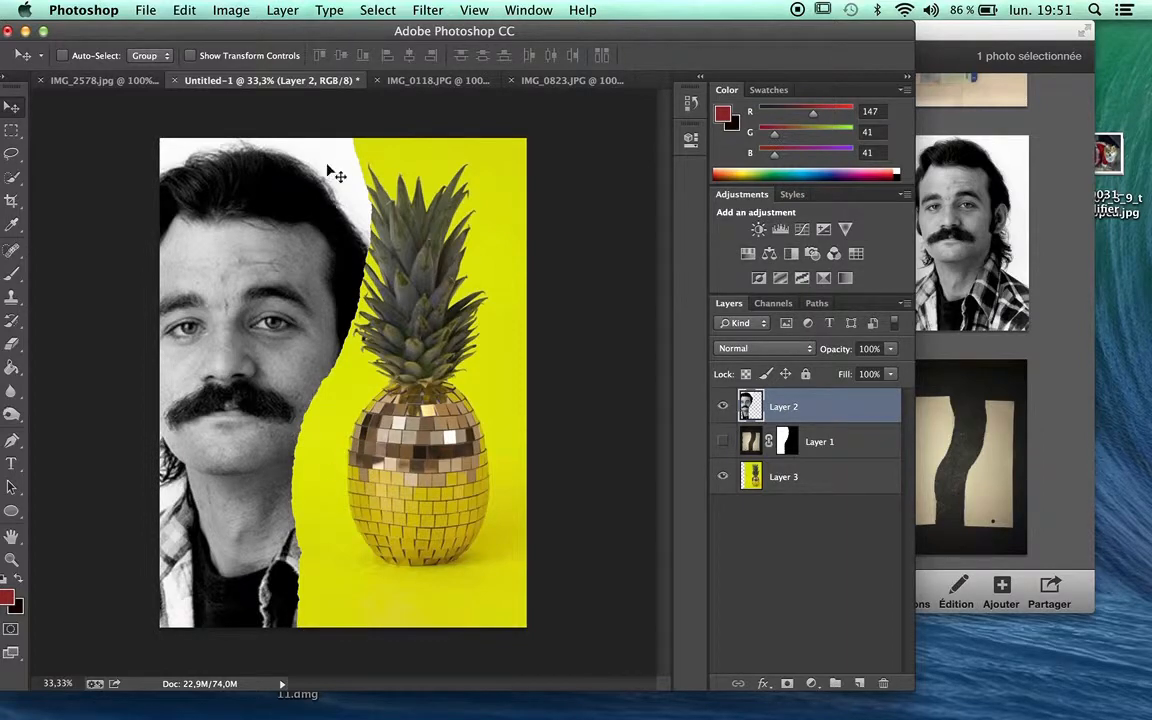
- Add a Drop Shadow layer style to the cut-out portrait on Layer 2
double_click(826, 407)
left_click_drag(617, 188, 803, 149)
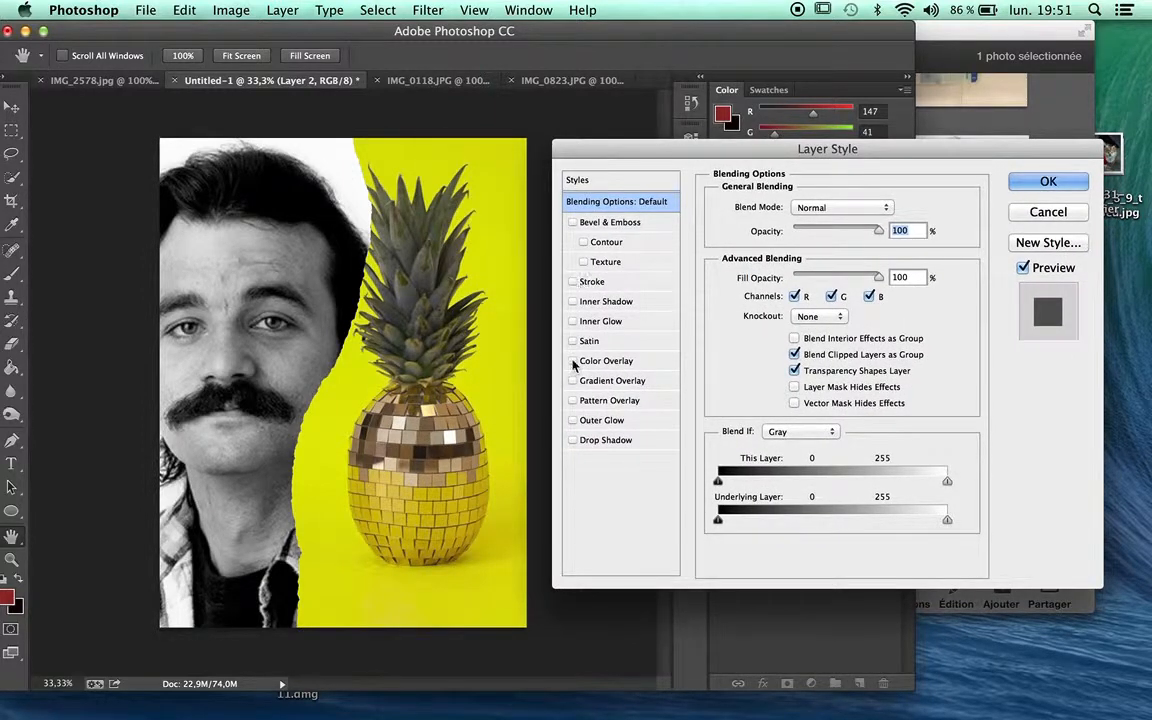
left_click(573, 441)
left_click(646, 440)
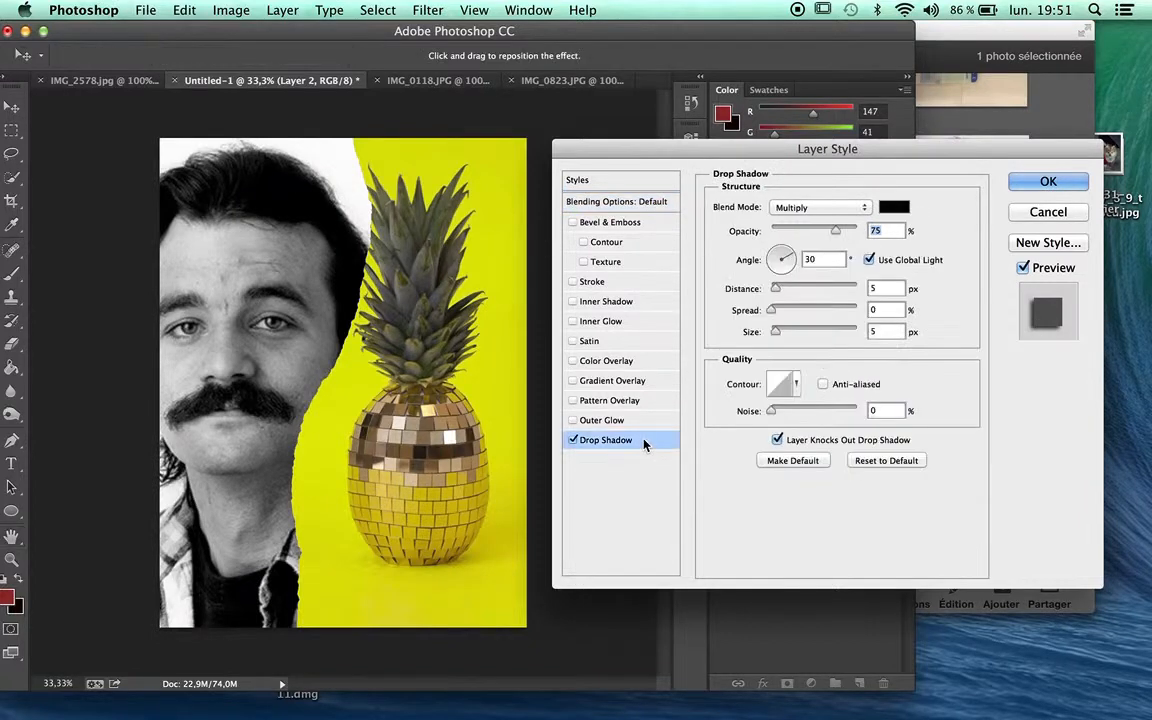
- Set the drop shadow to an angle of 159°, distance 12 px, spread 18% and size 70 px
left_click_drag(778, 291, 758, 256)
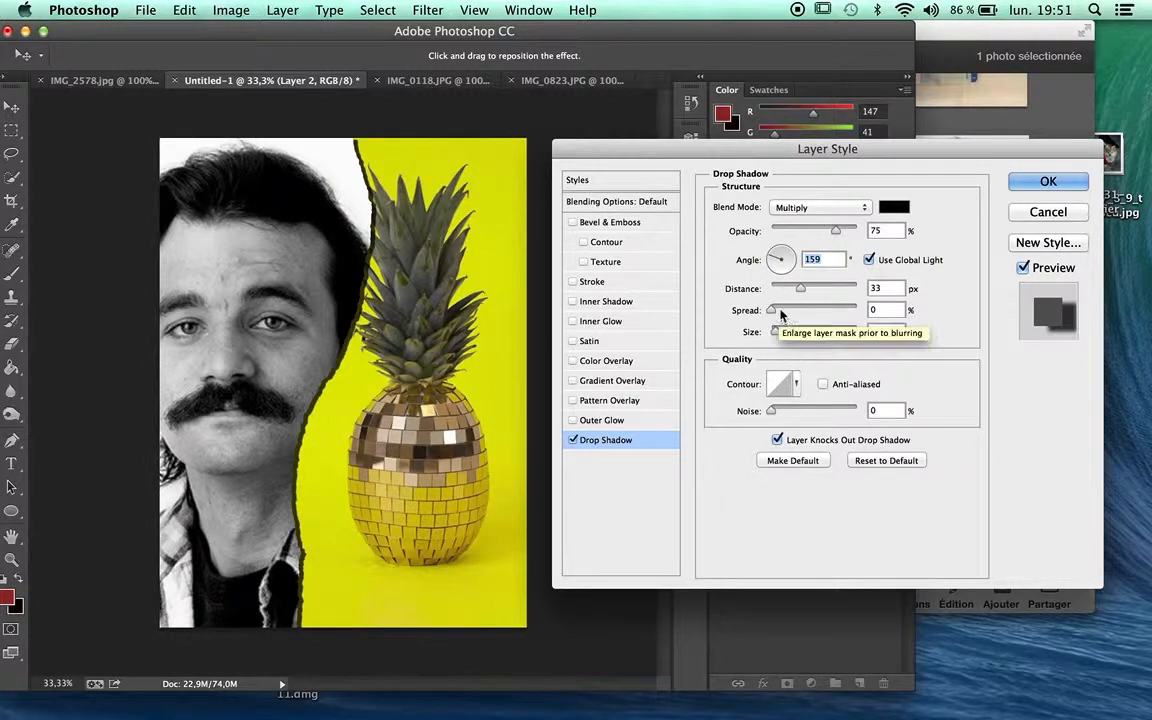
left_click_drag(782, 313, 799, 336)
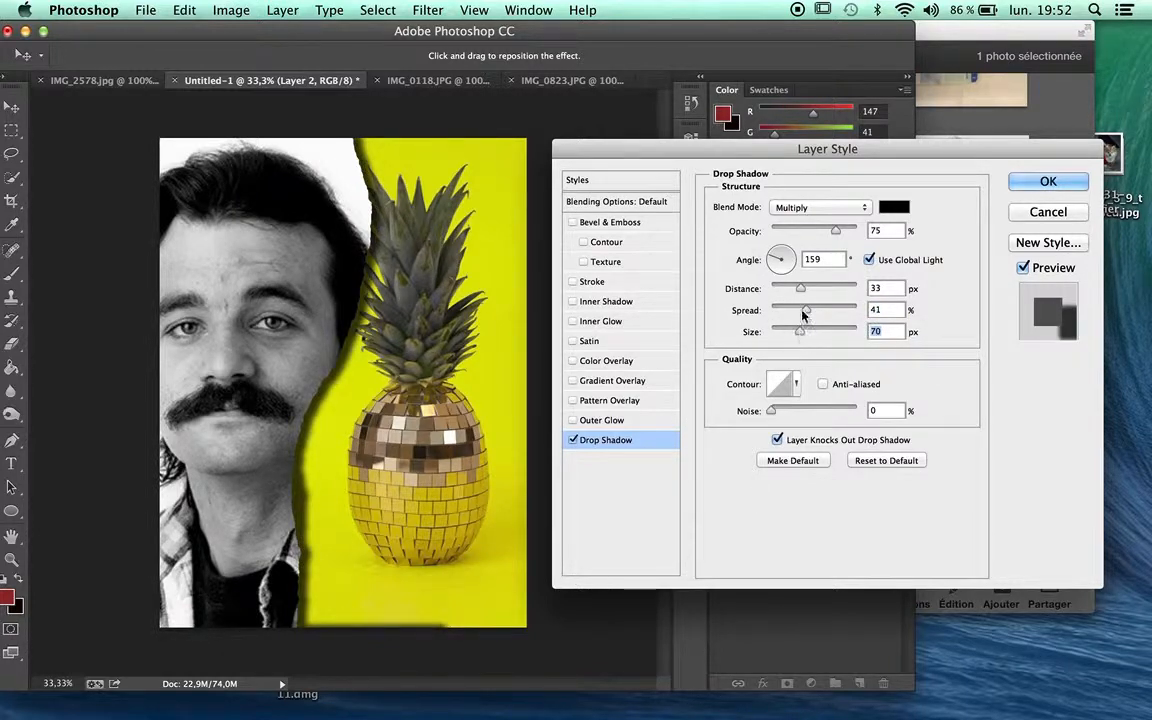
left_click_drag(804, 290, 782, 292)
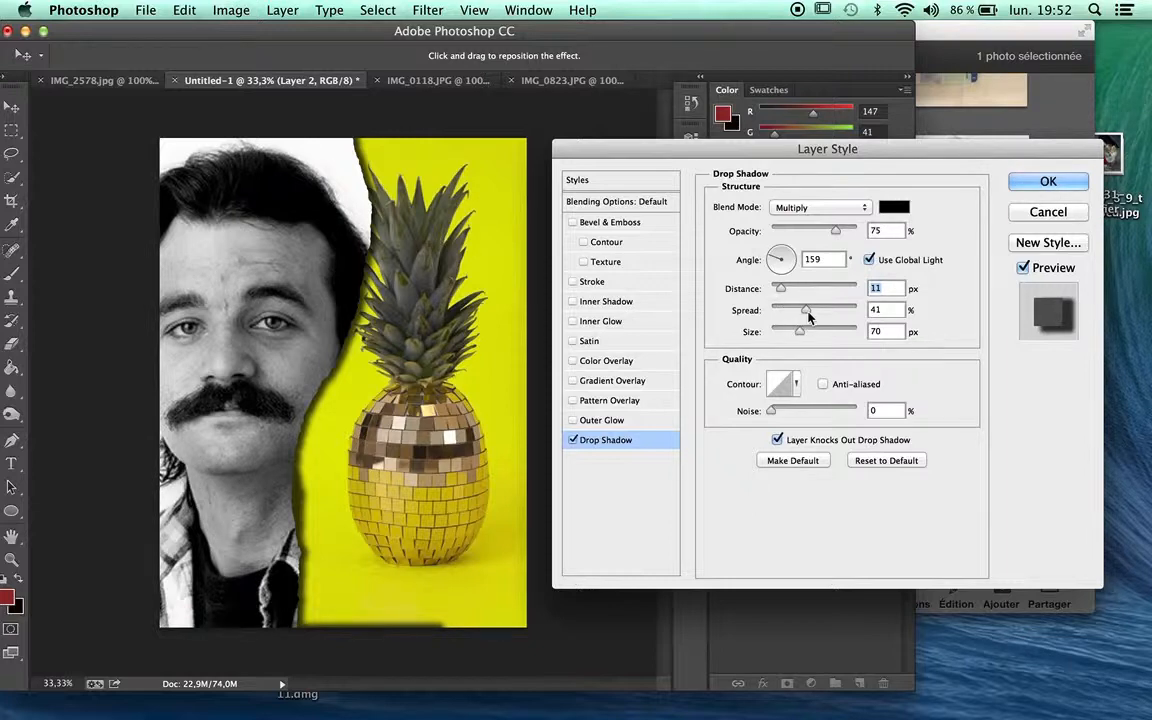
left_click_drag(802, 313, 794, 315)
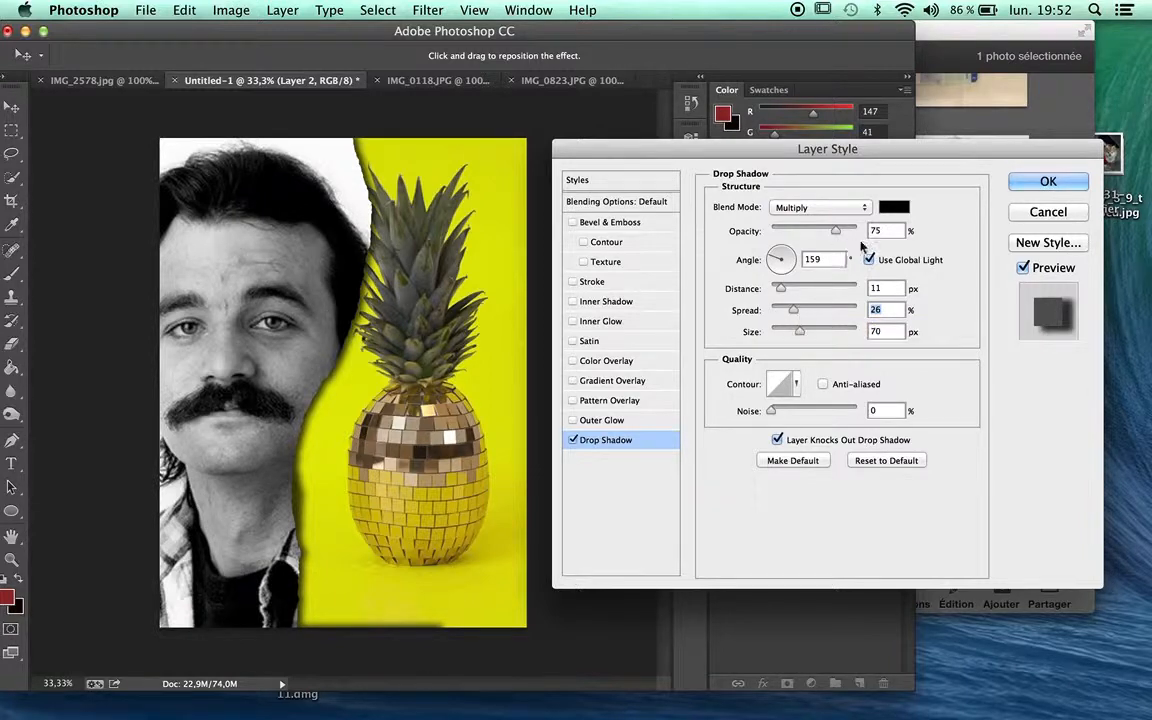
left_click_drag(795, 311, 788, 298)
left_click(782, 290)
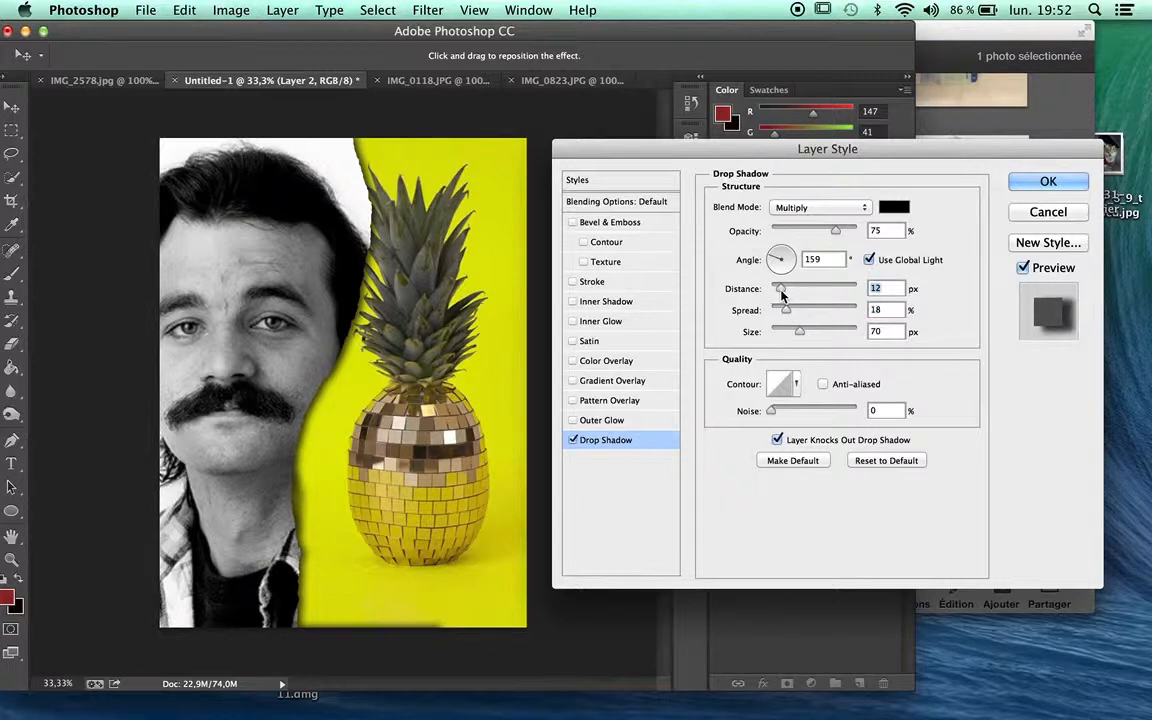
- Confirm the drop shadow and erase the dark shadow remnant along the bottom edge of Layer 2 with a 457 px eraser
left_click(1047, 183)
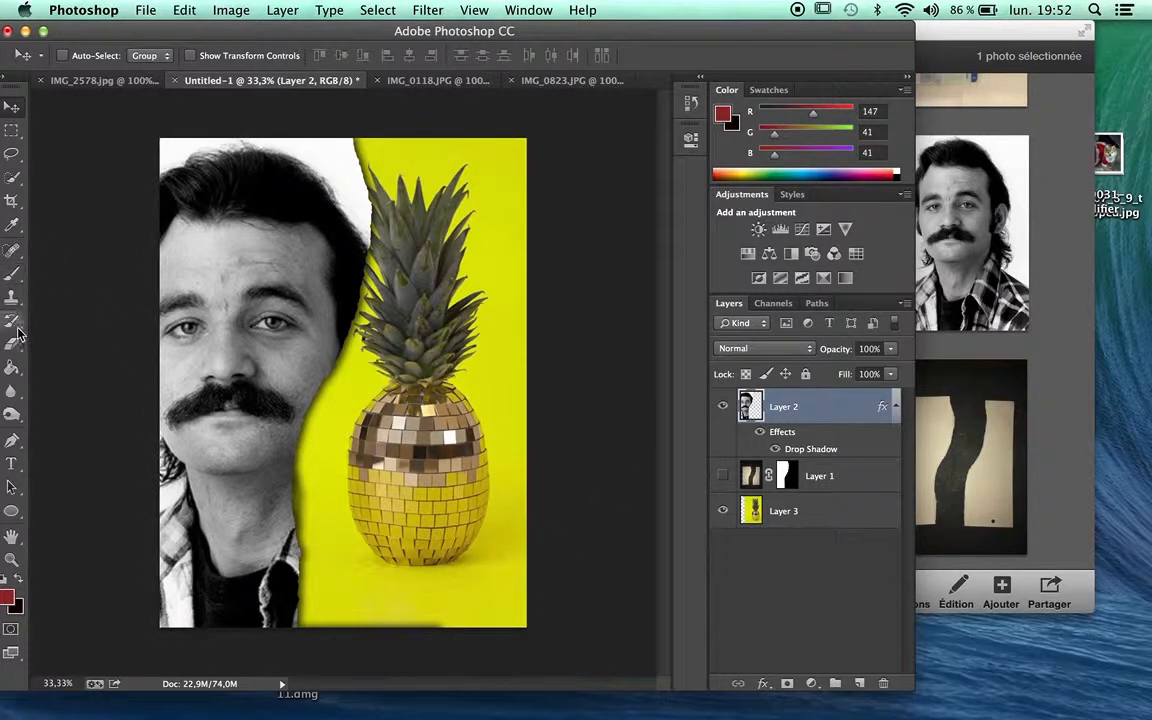
left_click(11, 368)
left_click(12, 347)
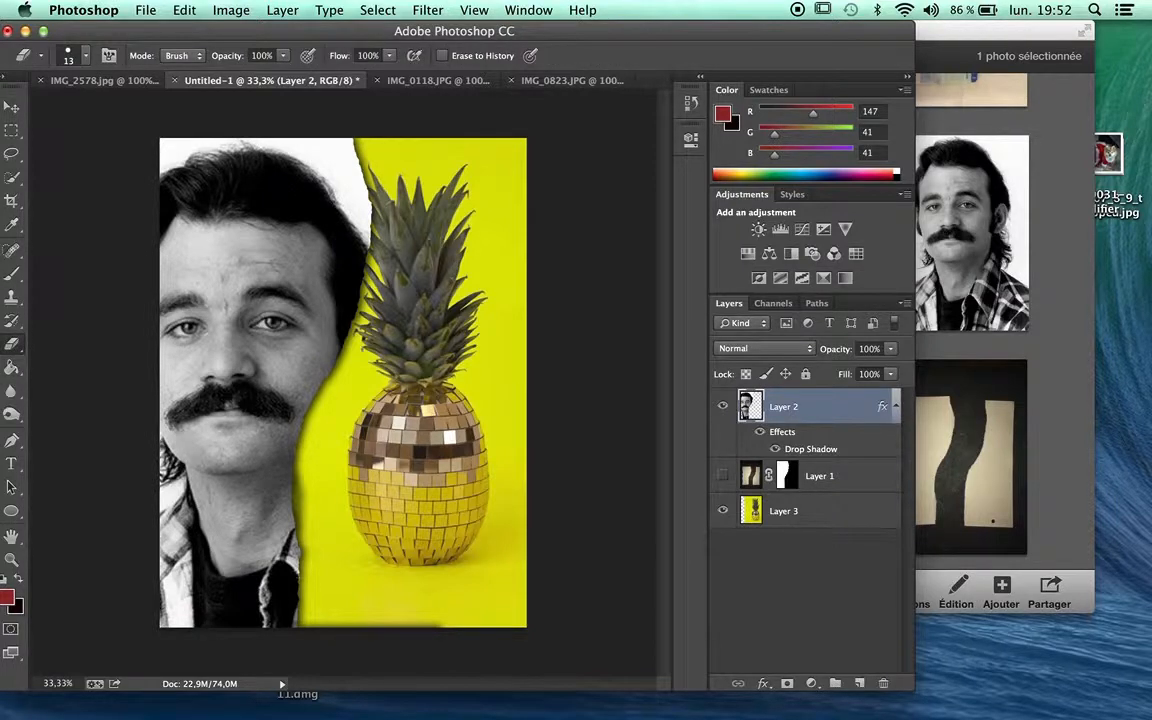
left_click_drag(390, 596, 455, 593)
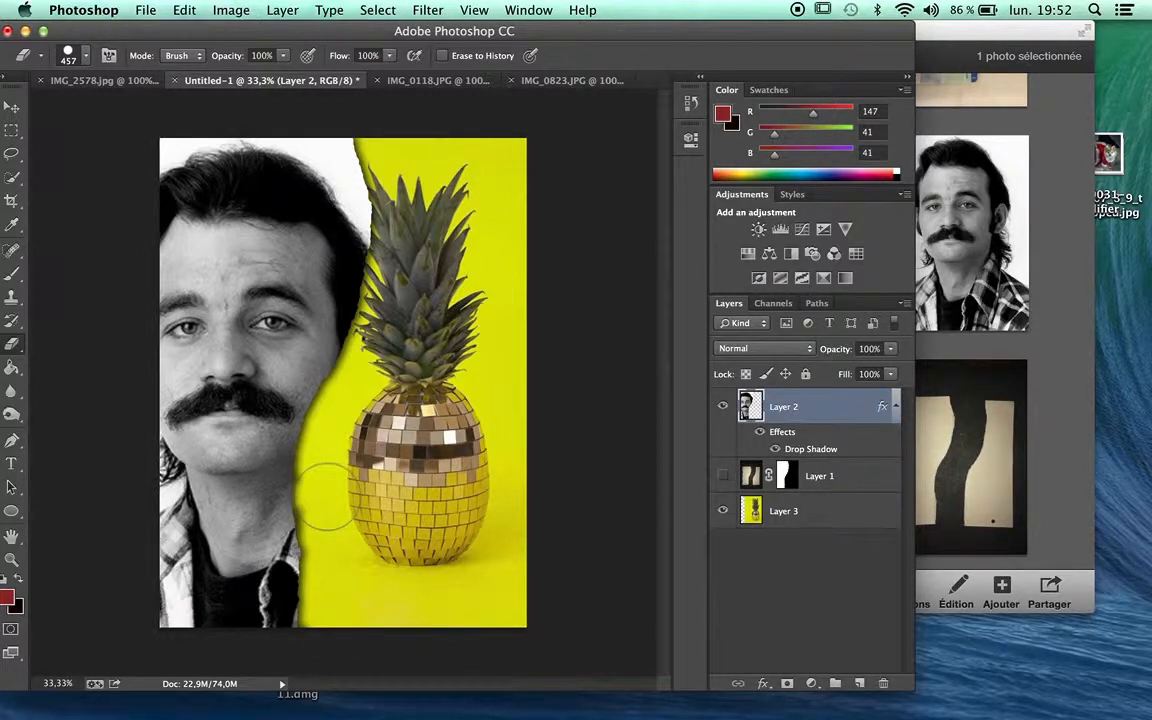
mouse_move(340, 497)
left_mouse_down()
mouse_move(416, 555)
mouse_move(482, 505)
mouse_move(494, 531)
mouse_move(586, 397)
left_mouse_up()
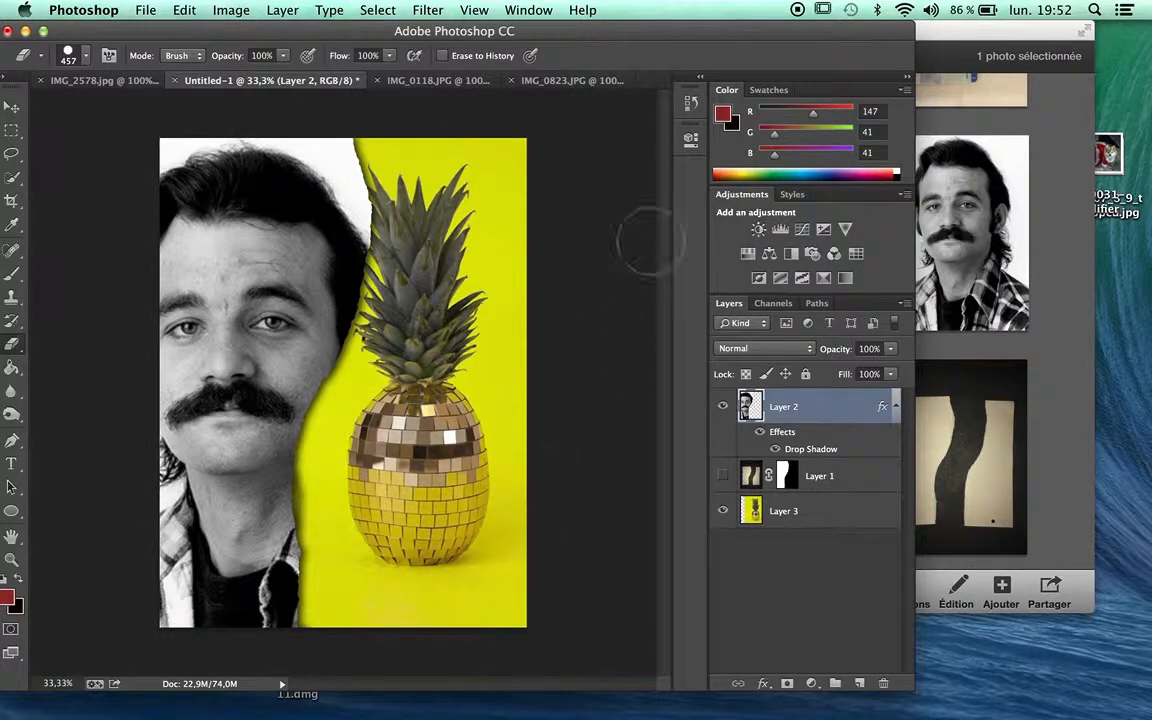
- Examine the portrait's torn edge and its drop shadow up close at 100% along its length
key("super+plus")
key("super+plus")
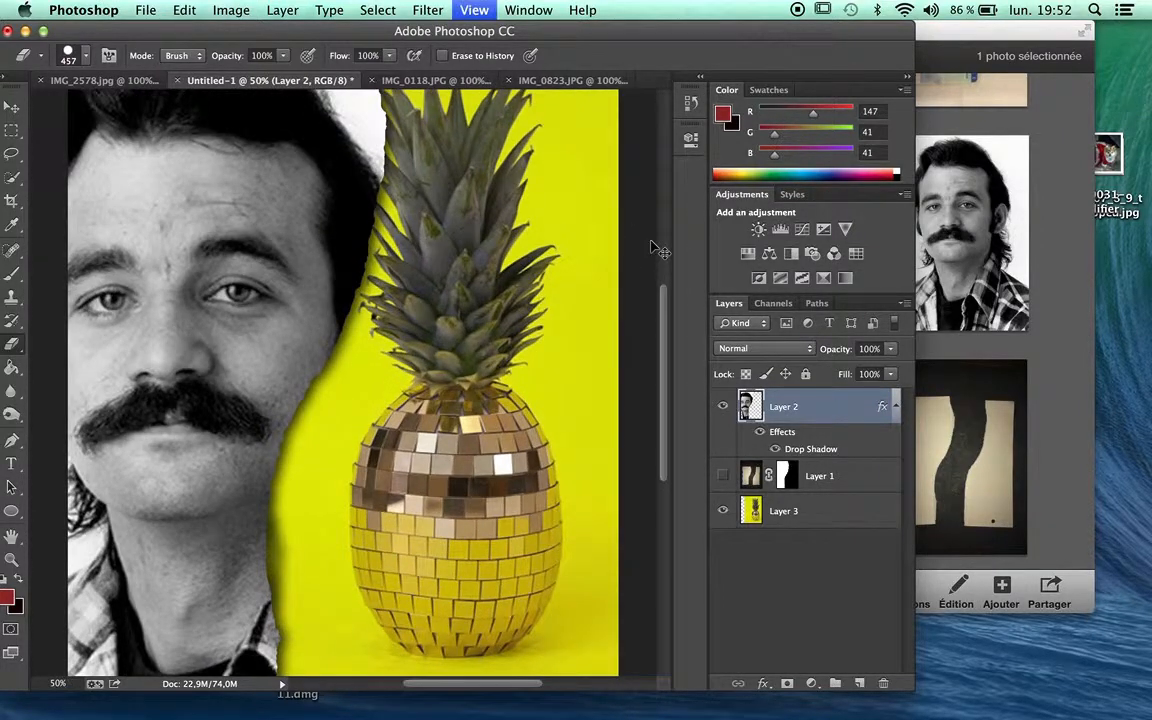
key("super+plus")
key("super+minus")
key("super+plus")
key("super+plus")
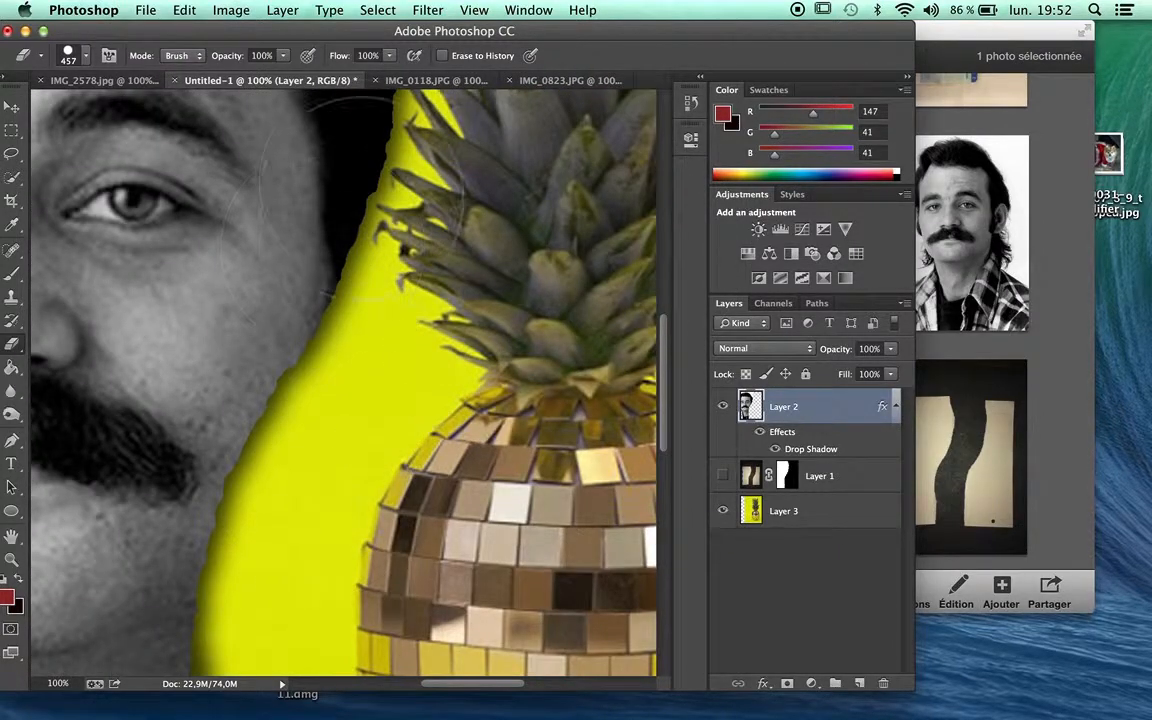
scroll(316, 352, "down", 4)
scroll(316, 352, "down", 8)
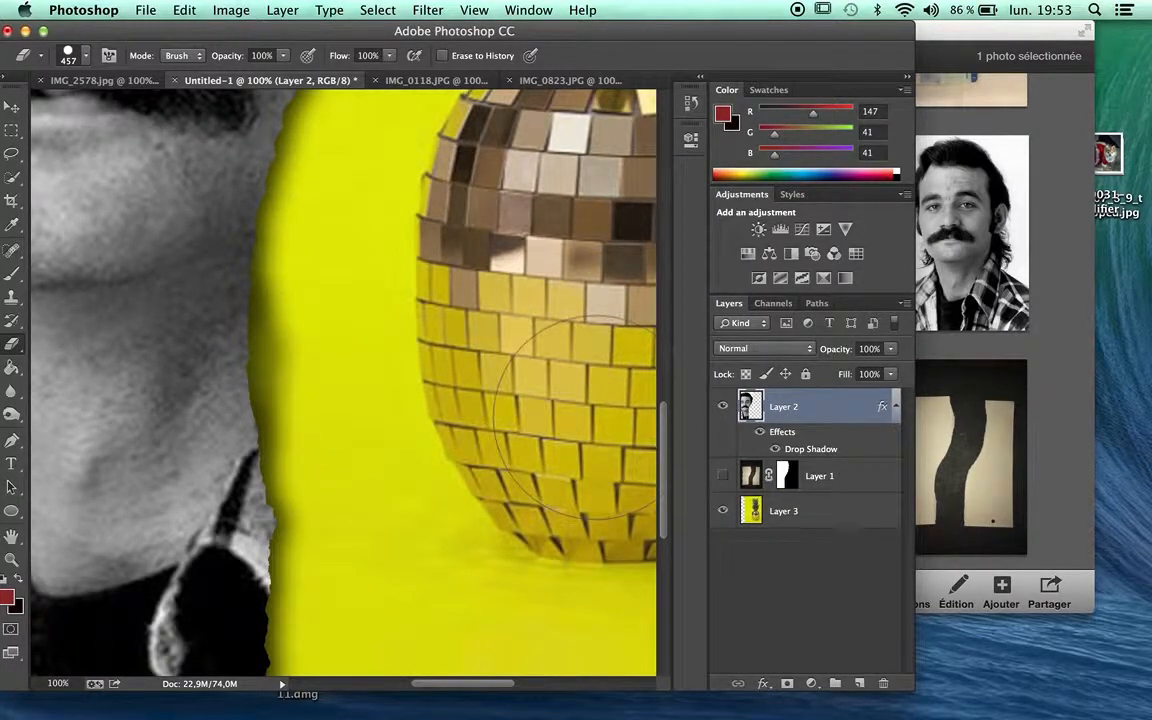
key("super+minus")
key("super+minus")
key("super+minus")
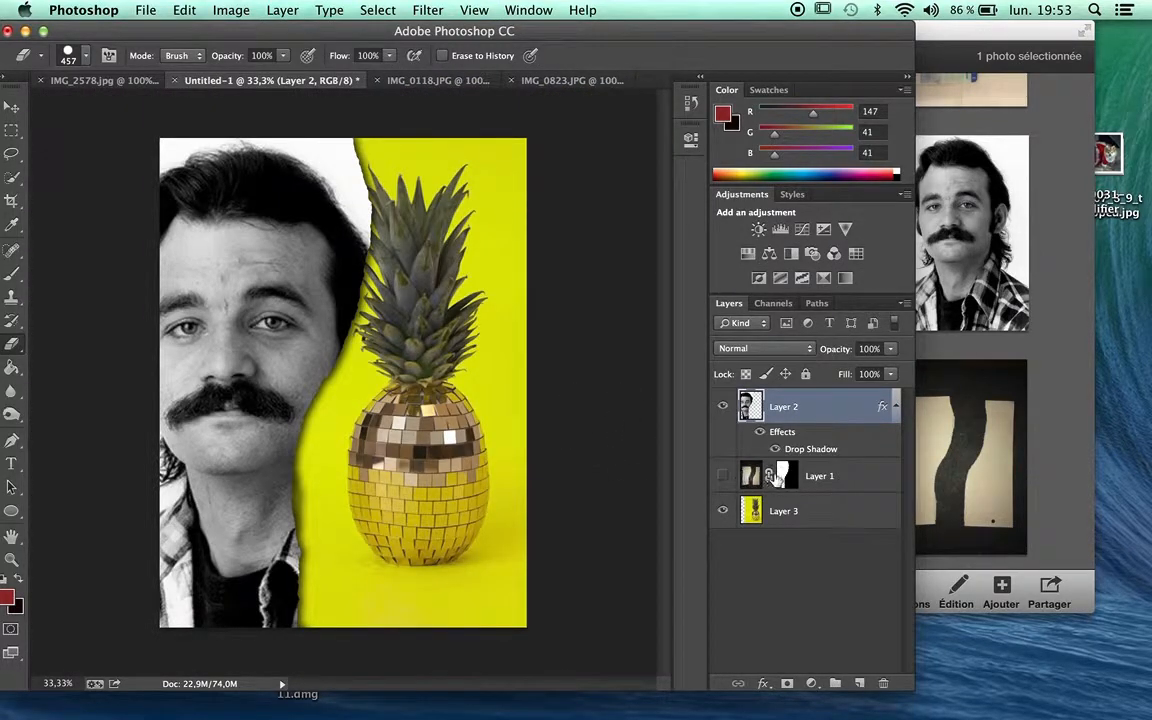
left_click(783, 476)
left_click(751, 410)
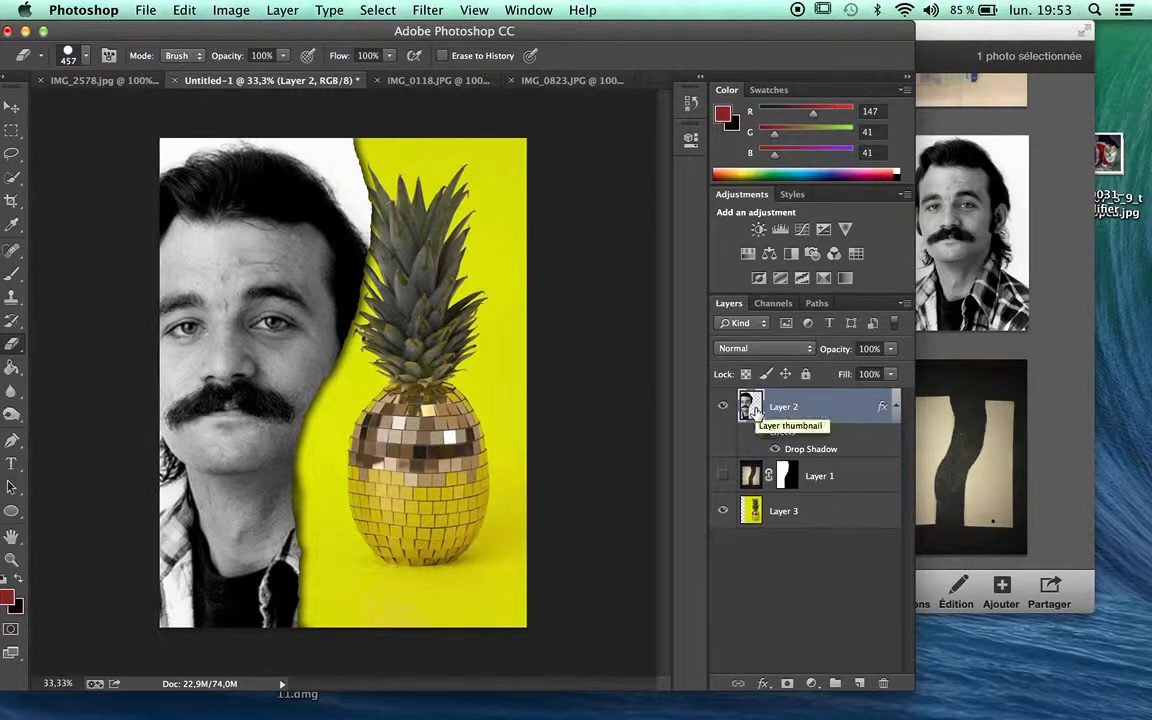
left_click(777, 553)
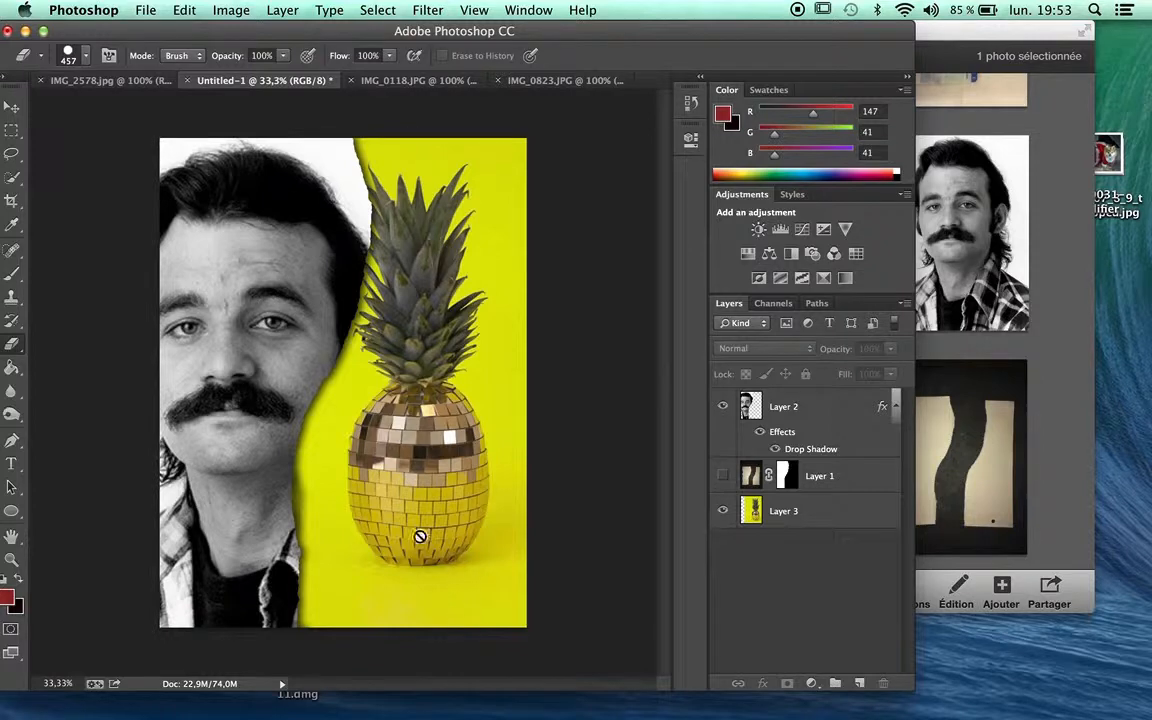
- Show Layer 1 and delete its layer mask without applying it
left_click(722, 476)
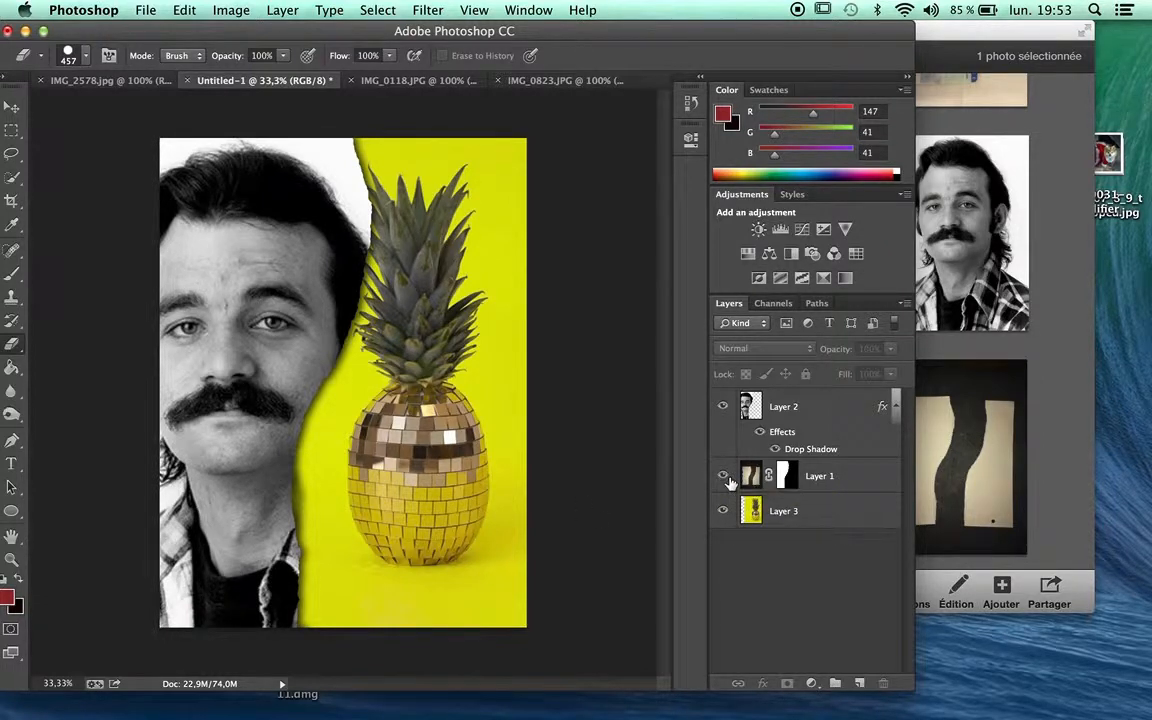
left_click(786, 477)
left_click_drag(788, 478, 885, 690)
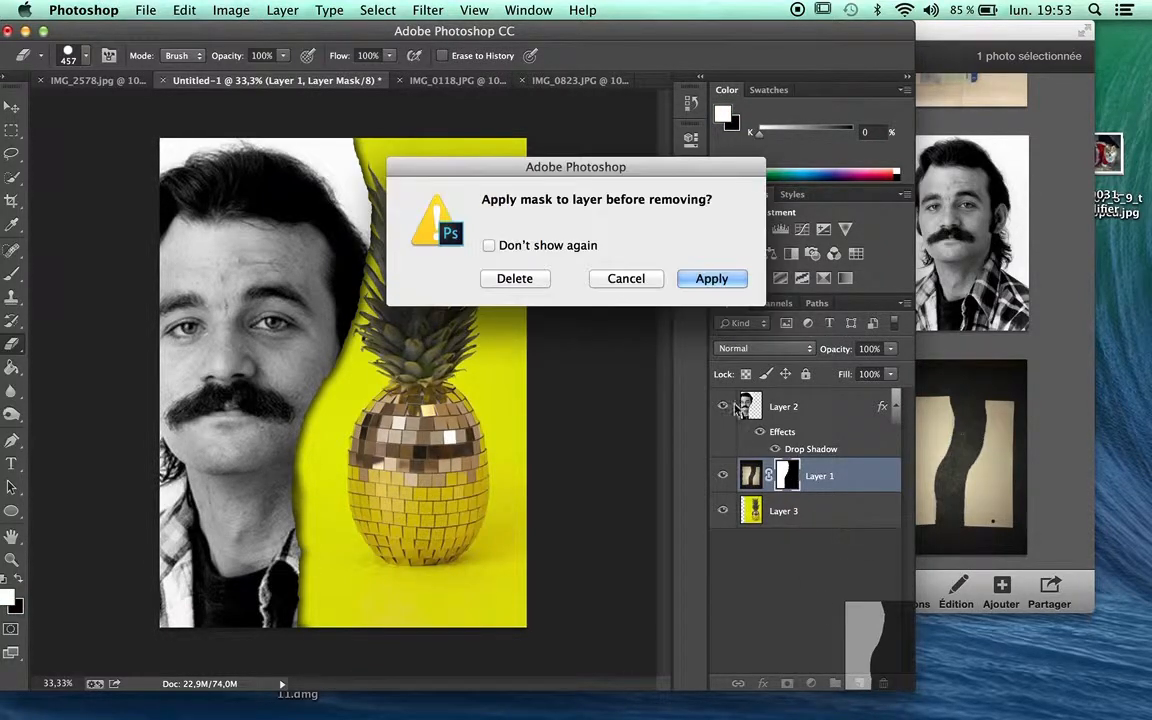
left_click(533, 283)
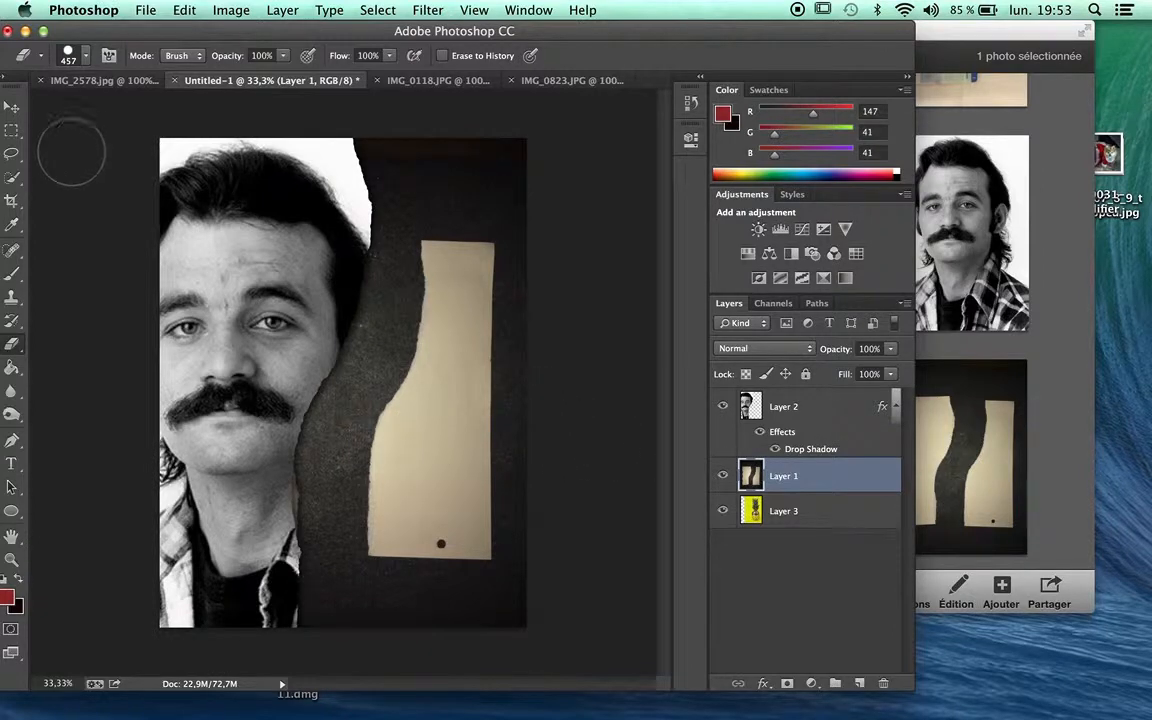
- Quick-select the right-hand torn paper piece on Layer 1 and output it as a layer mask through Refine Edge
left_click(15, 178)
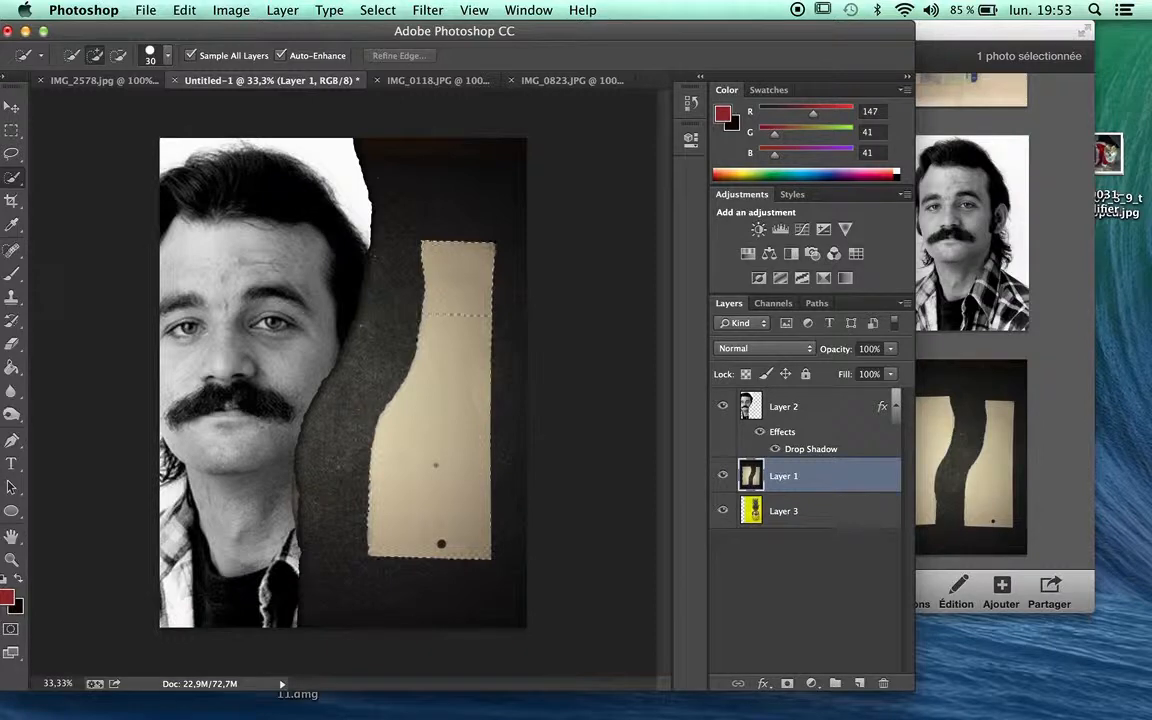
mouse_move(435, 464)
left_mouse_down()
mouse_move(428, 406)
mouse_move(381, 433)
mouse_move(392, 402)
left_mouse_up()
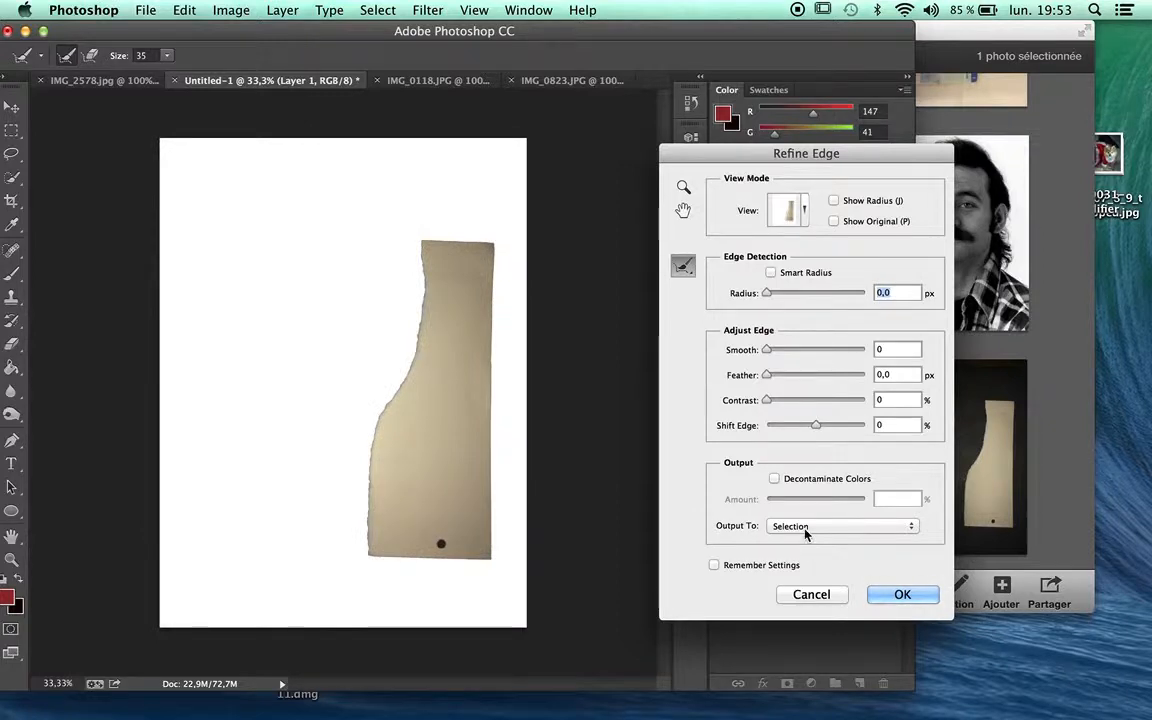
left_click(806, 534)
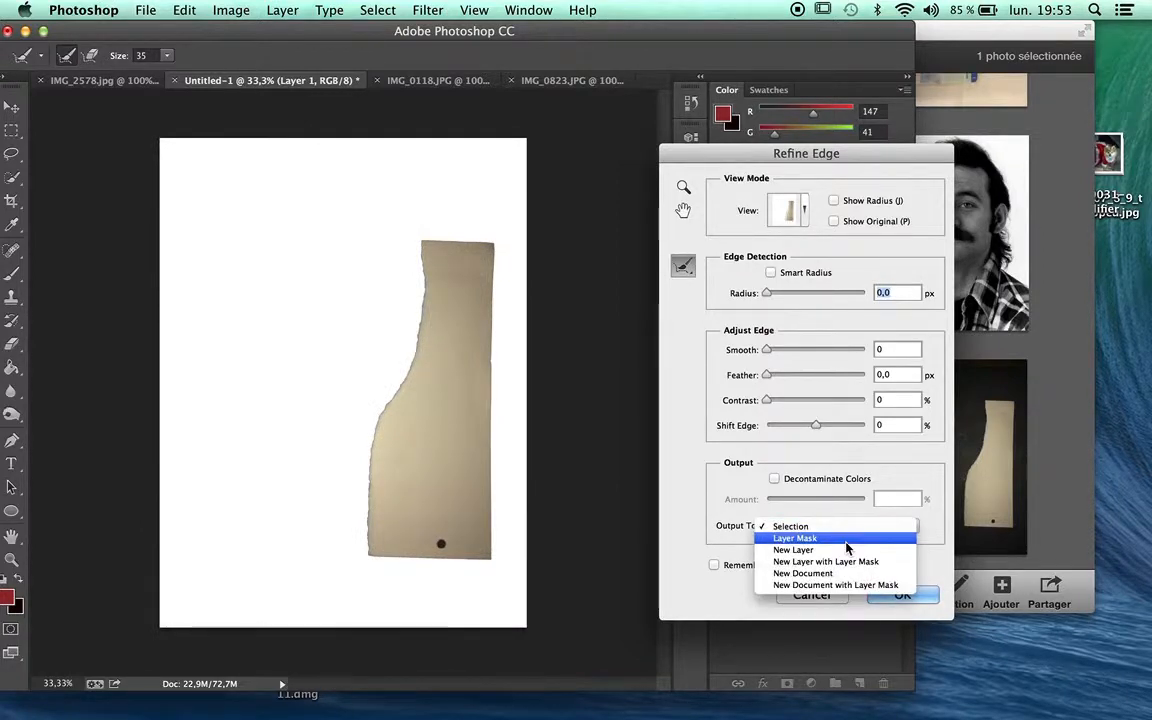
left_click(846, 541)
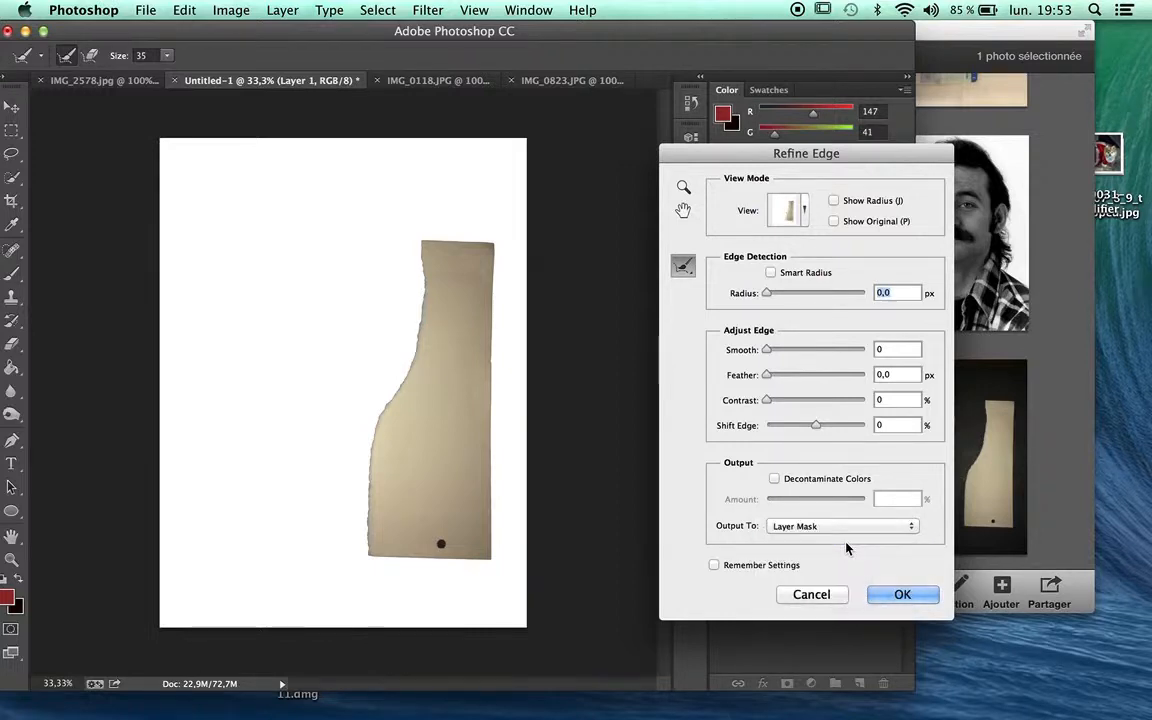
left_click(903, 596)
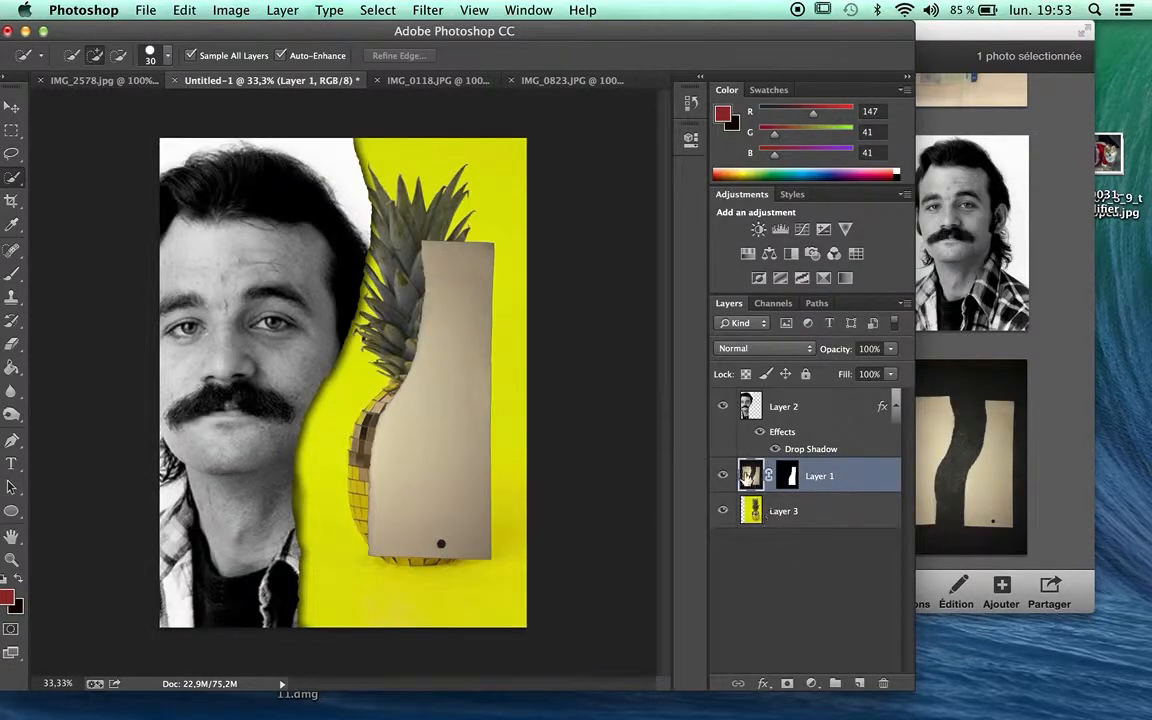
- Load Layer 1's mask as a selection, scale the mask to 213.14% width and 173.26% height, and shift it towards the portrait
left_click(794, 479, "super")
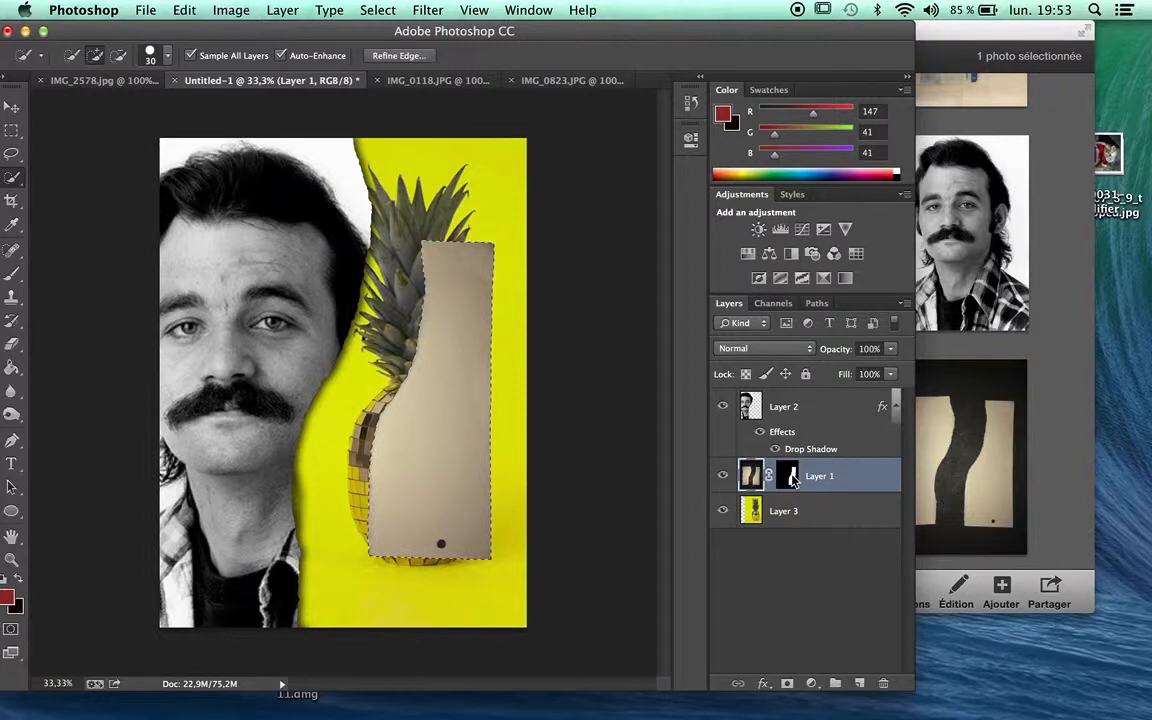
left_click(794, 479)
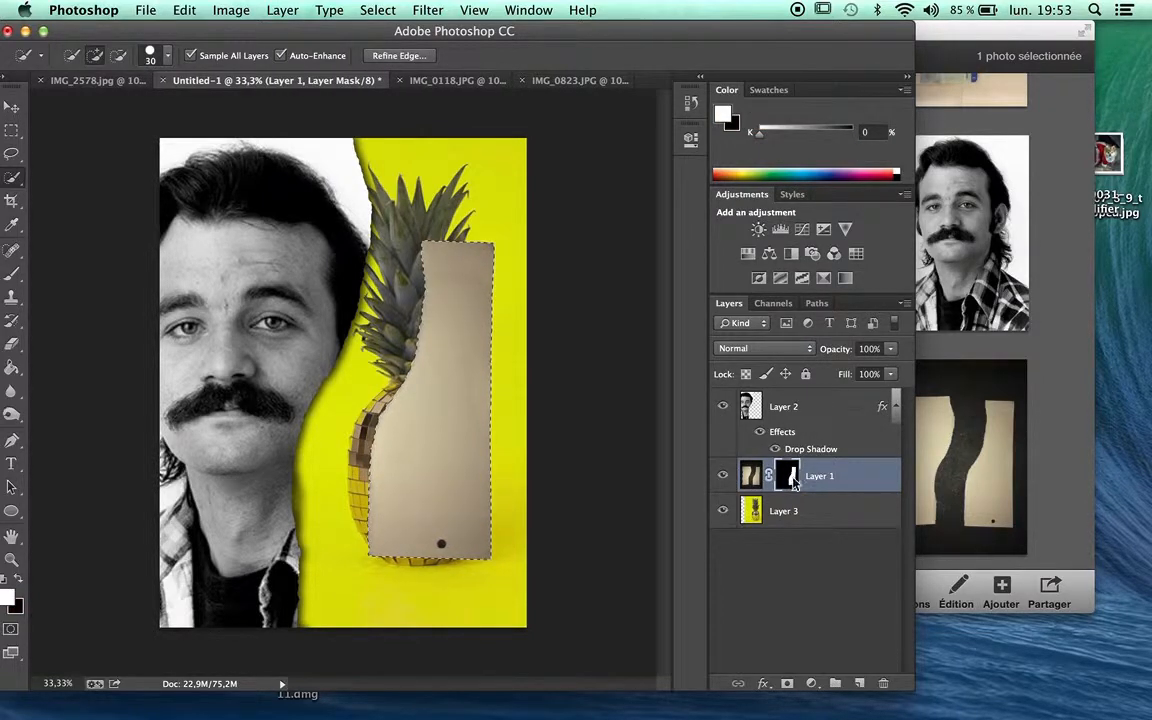
key("super+t")
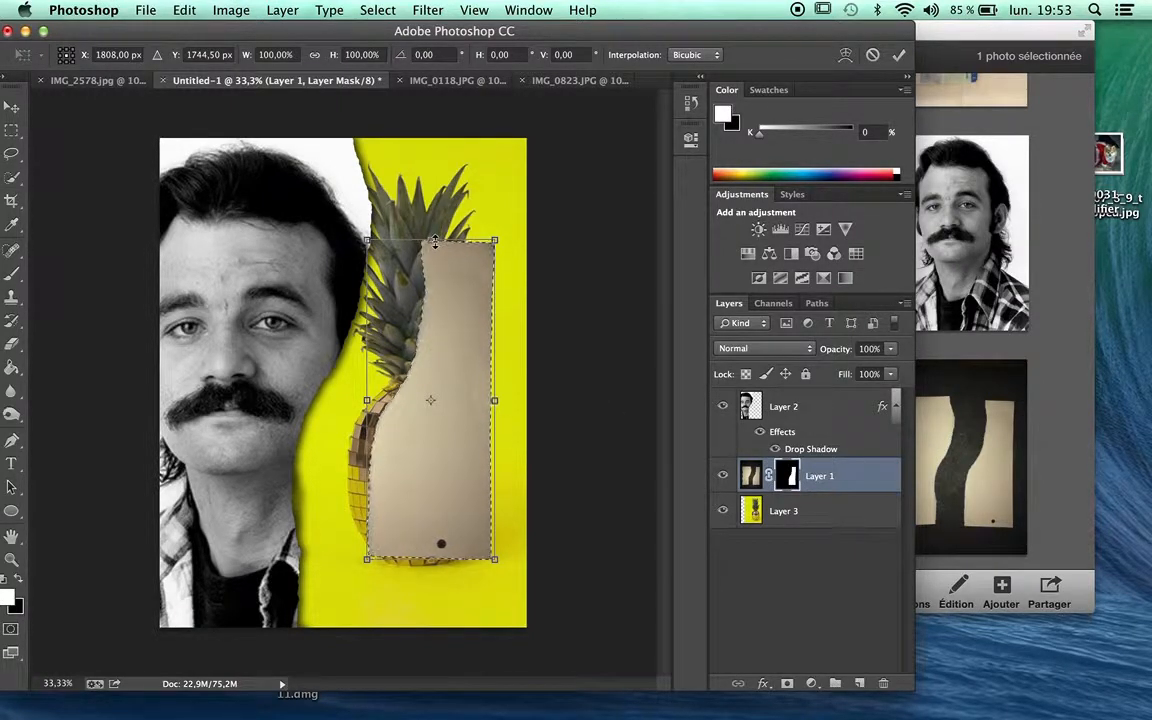
left_click_drag(432, 192, 431, 113)
right_click(429, 562)
left_click(428, 637)
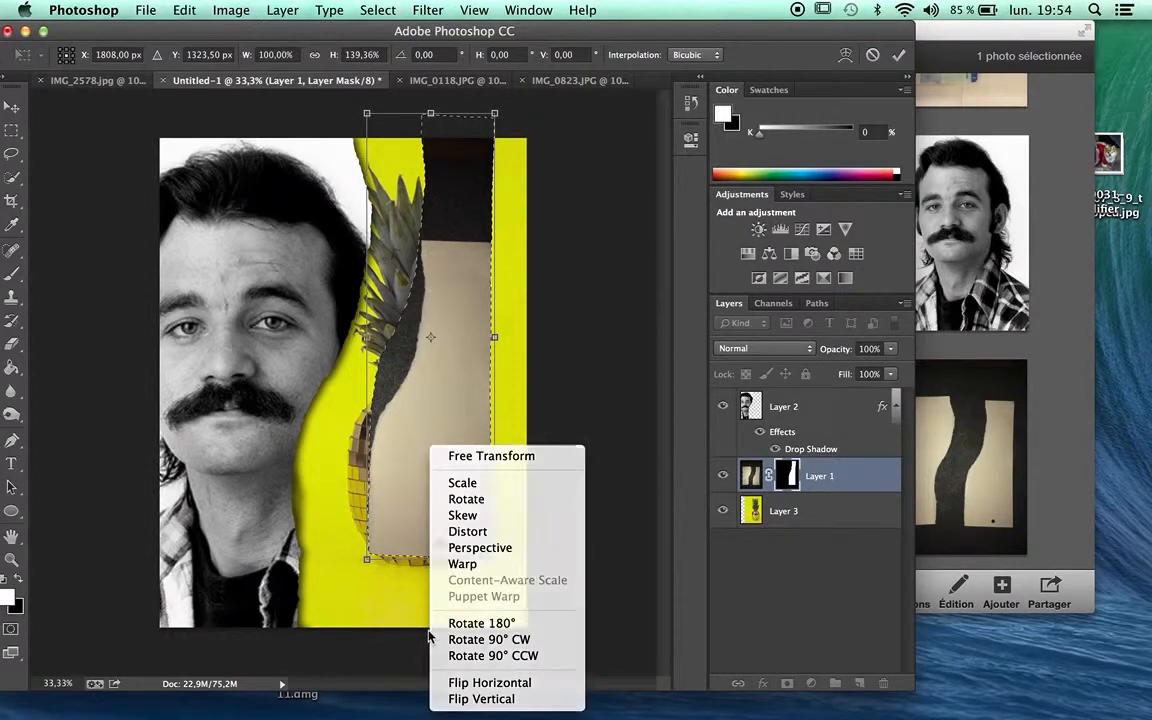
left_click_drag(434, 560, 460, 668)
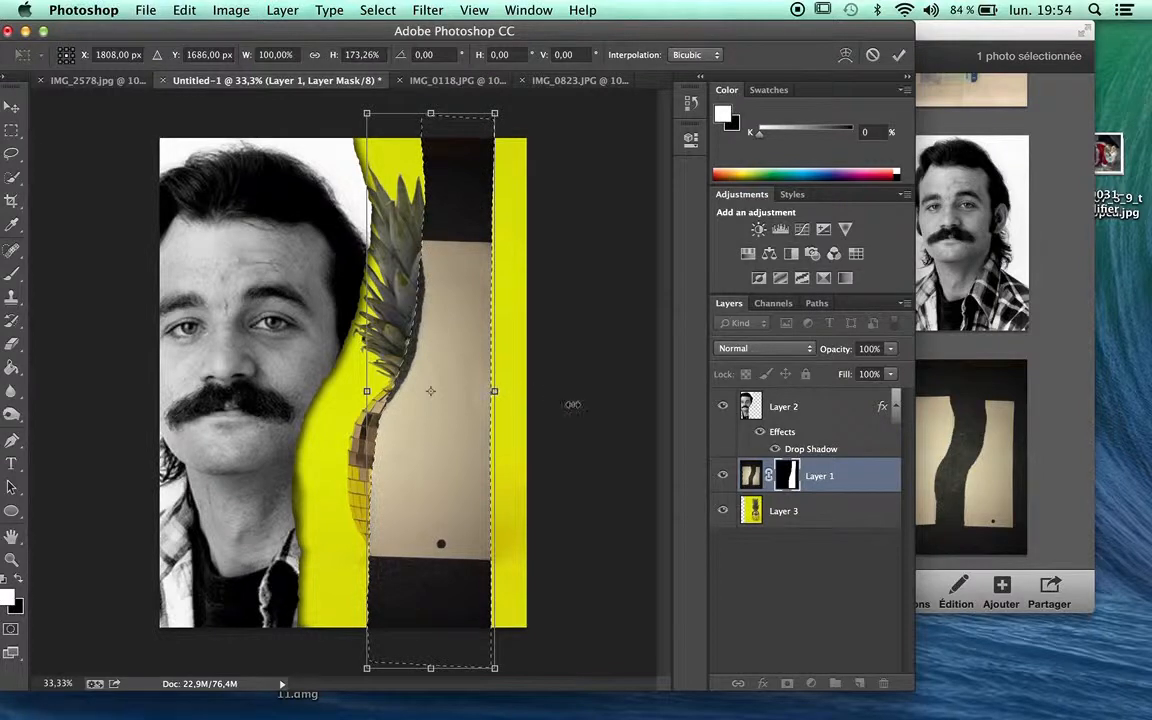
left_click_drag(572, 404, 640, 391)
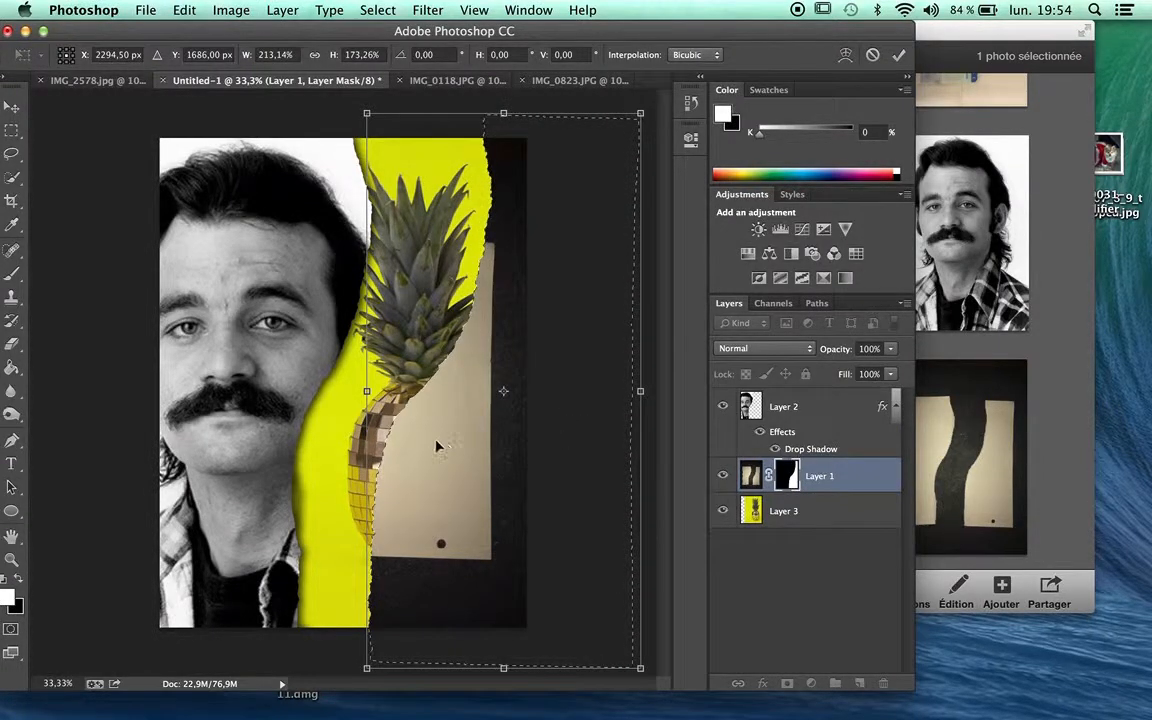
left_click_drag(437, 446, 407, 446)
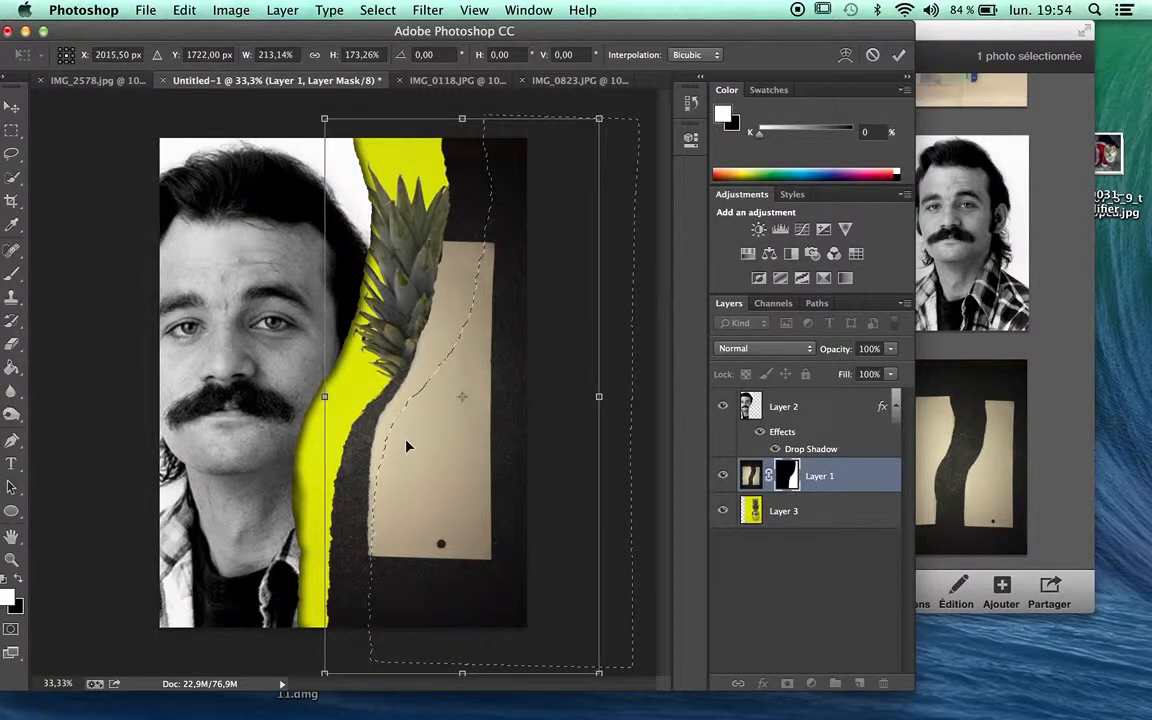
key("Return")
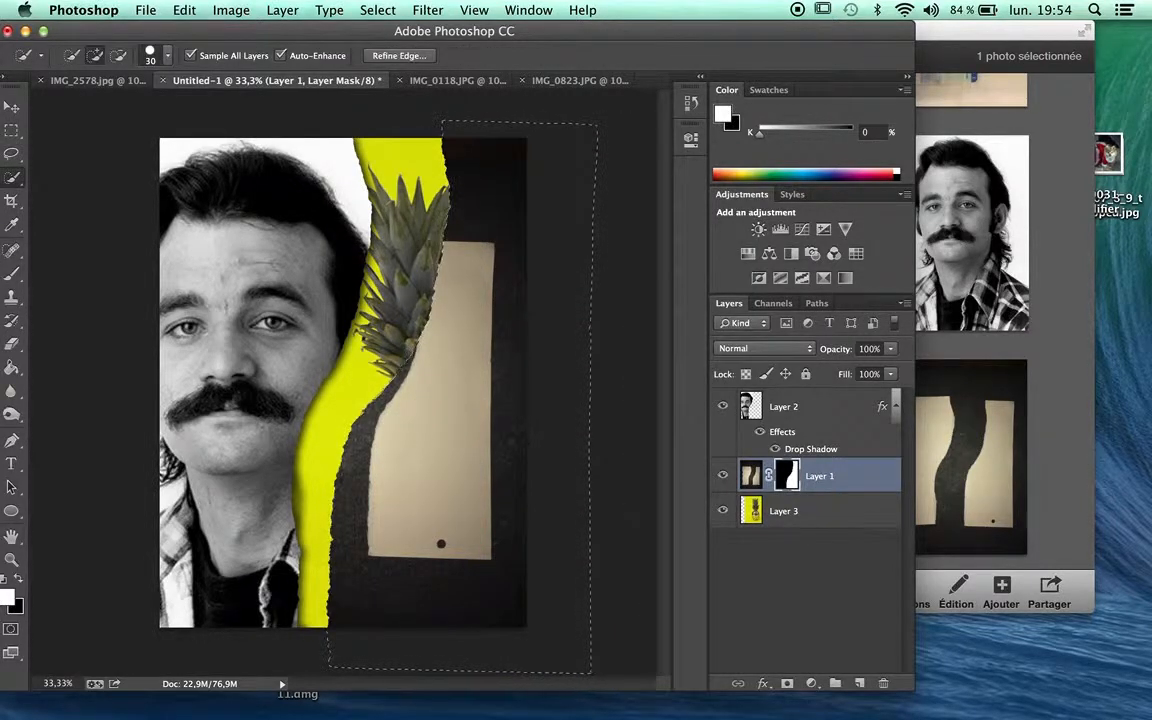
- Clear the selection and move the pineapple photo on Layer 3 left towards the portrait
left_click(792, 515)
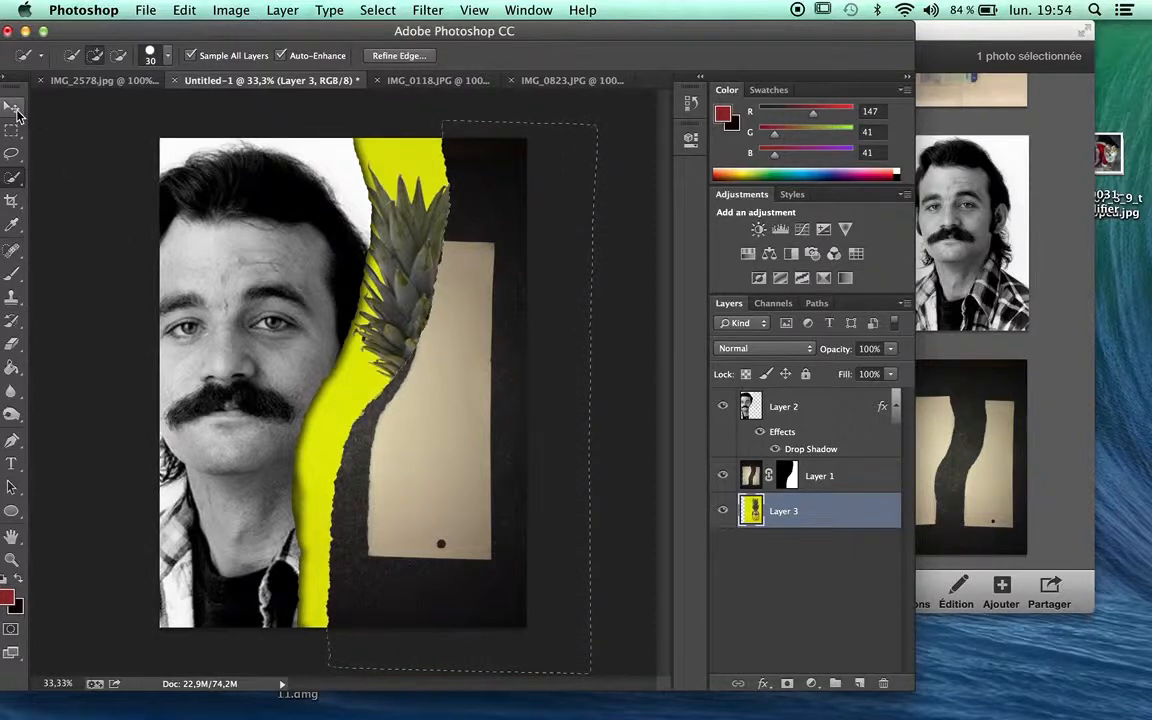
left_click(14, 106)
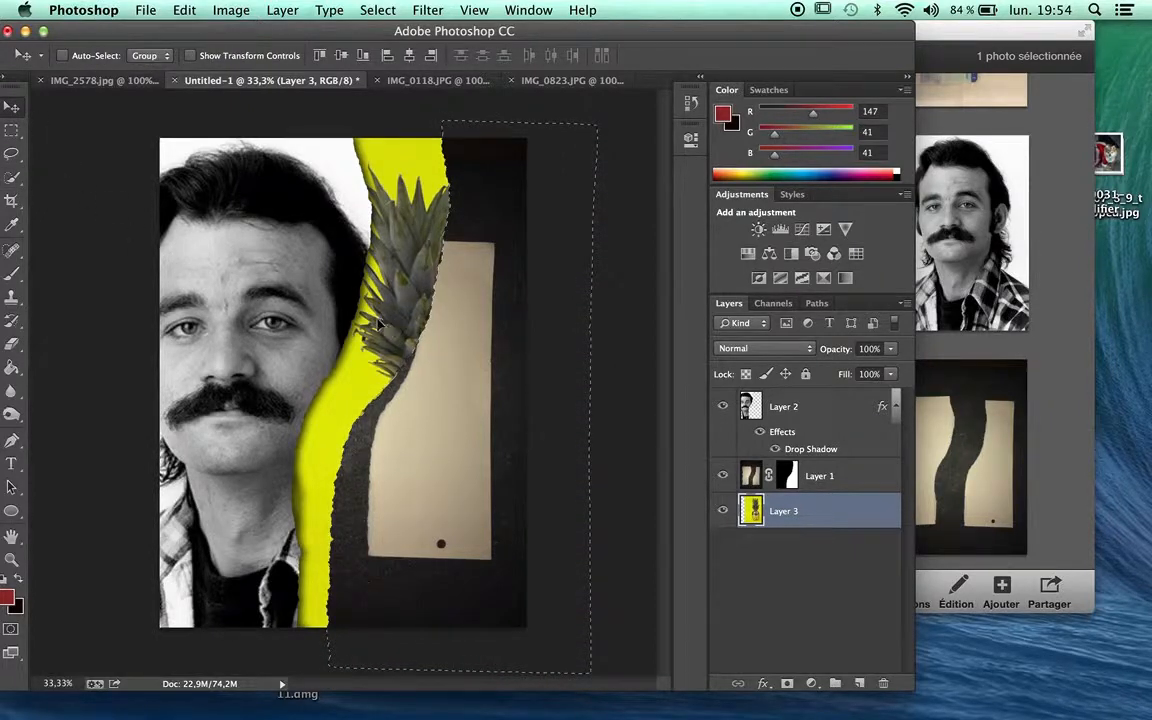
mouse_move(378, 324)
left_mouse_down()
mouse_move(280, 313)
mouse_move(369, 314)
left_mouse_up()
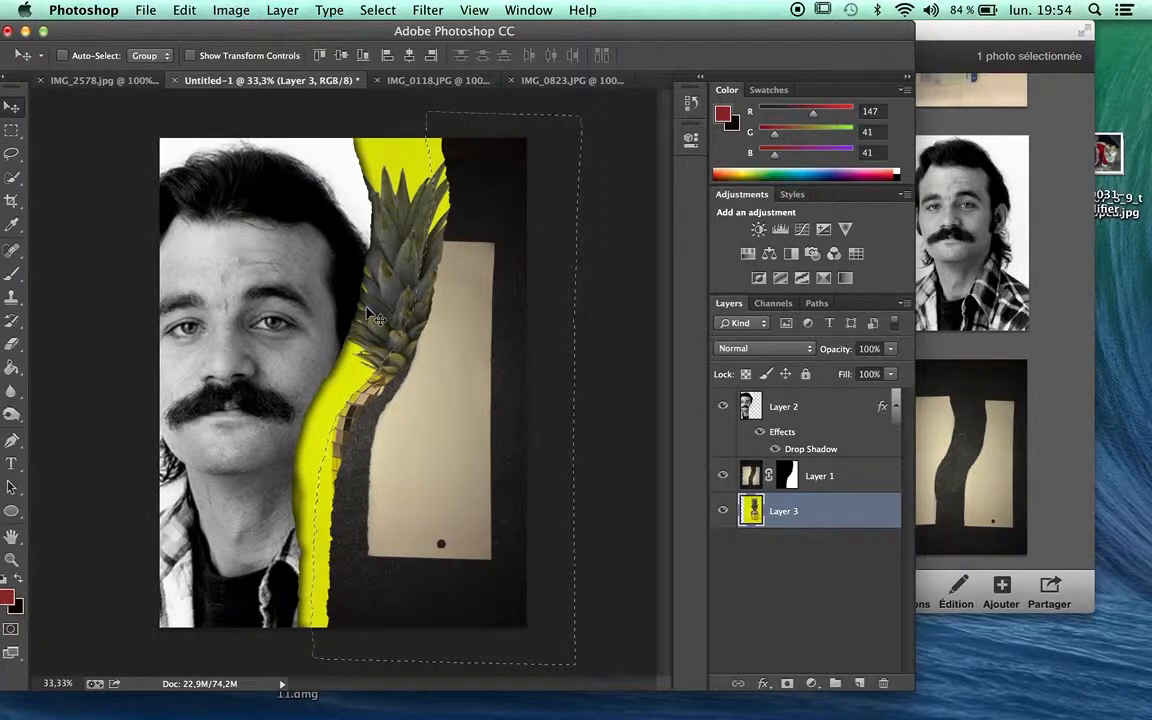
key("super+d")
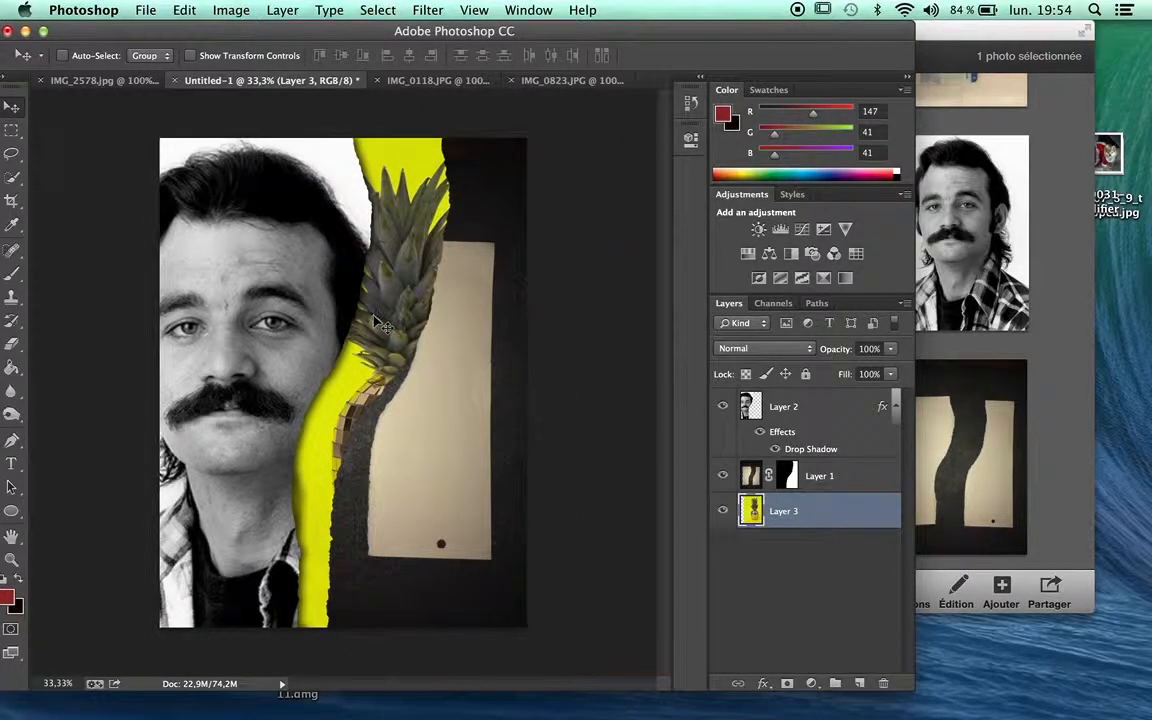
left_click_drag(380, 317, 352, 334)
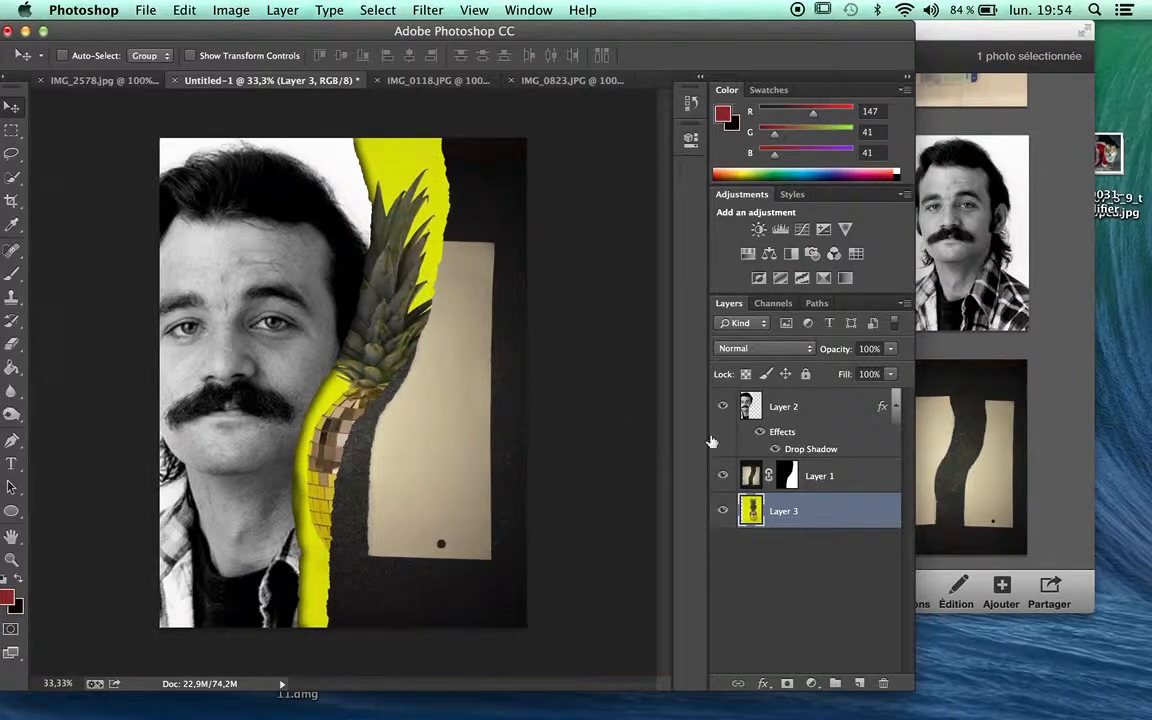
- Load Layer 1's mask as a selection, invert it and delete that area of the pineapple photo on Layer 3
left_click(789, 480, "super")
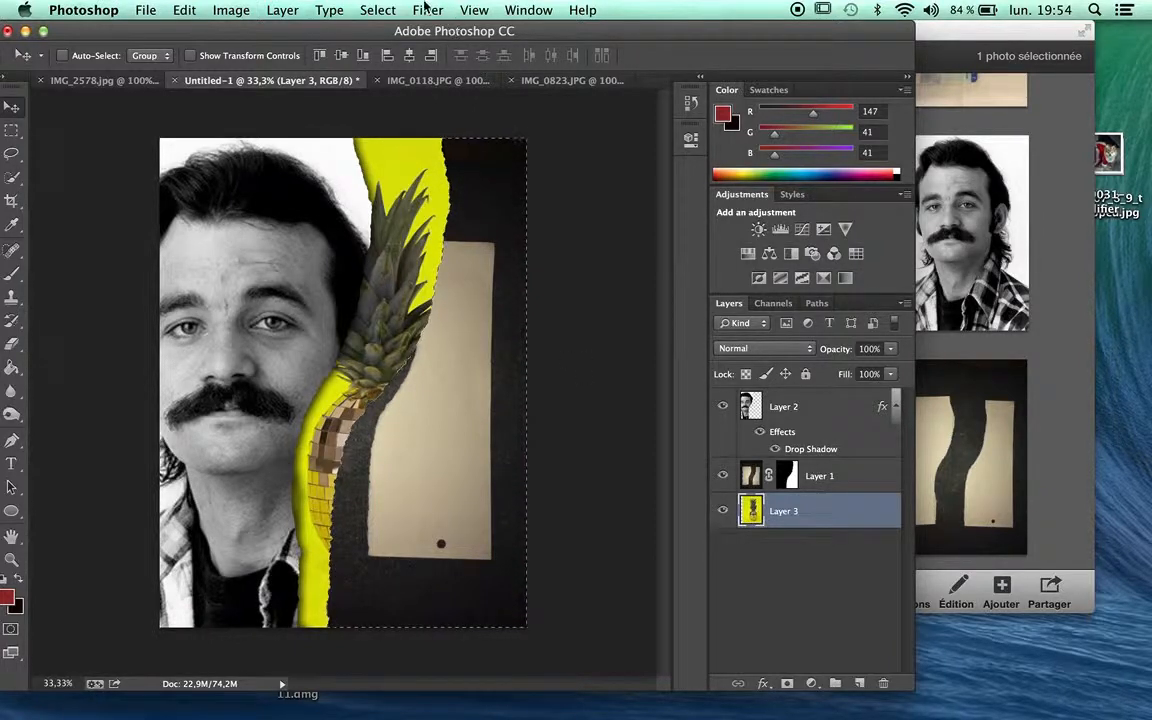
left_click(378, 10)
left_click(400, 81)
key("Delete")
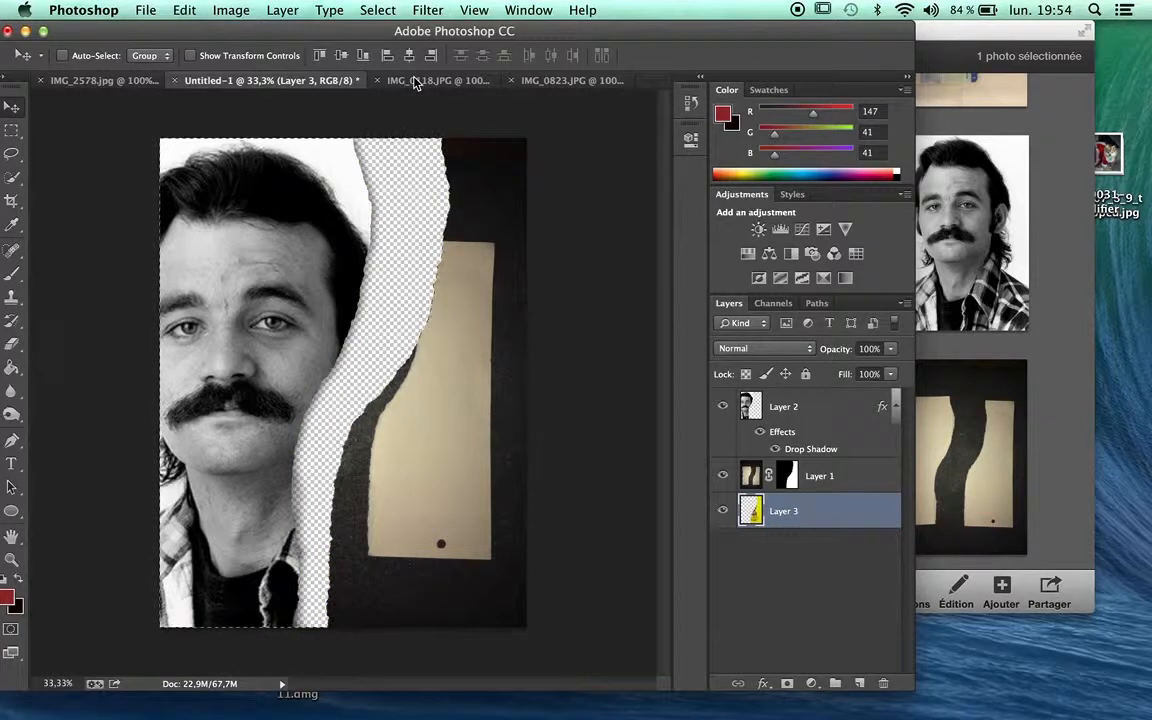
- Hide Layer 1 and move the cut pineapple piece on Layer 3 closer to the portrait's torn edge
left_click(722, 476)
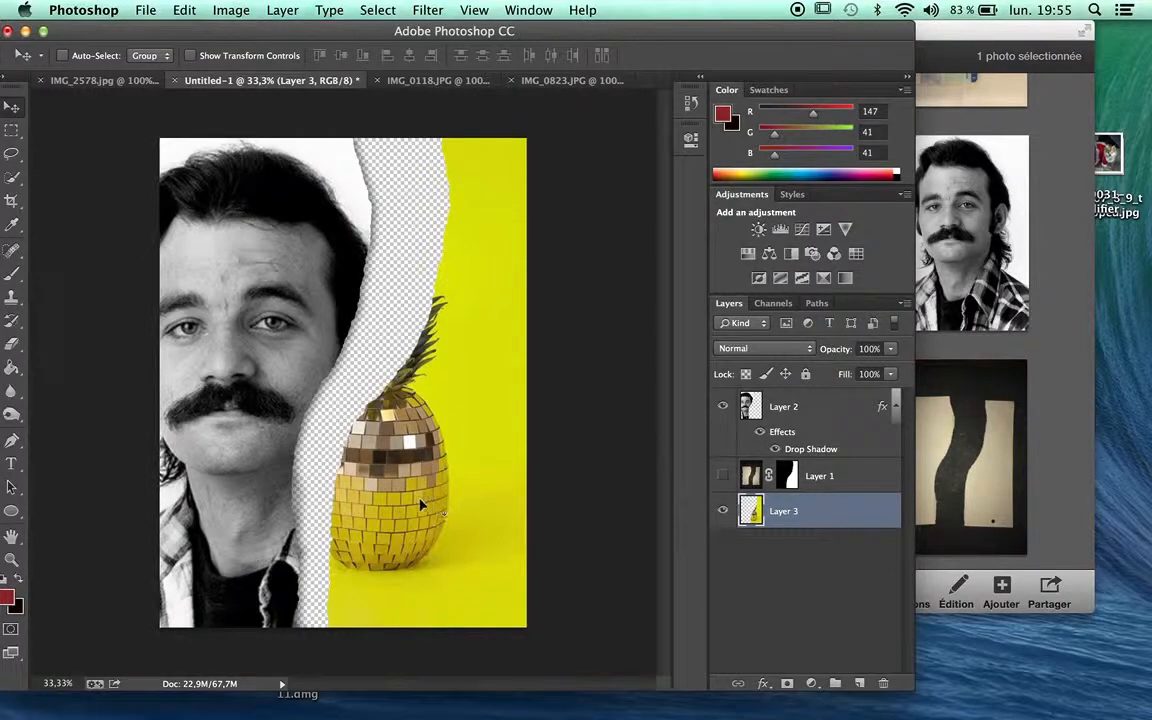
left_click_drag(420, 505, 406, 505)
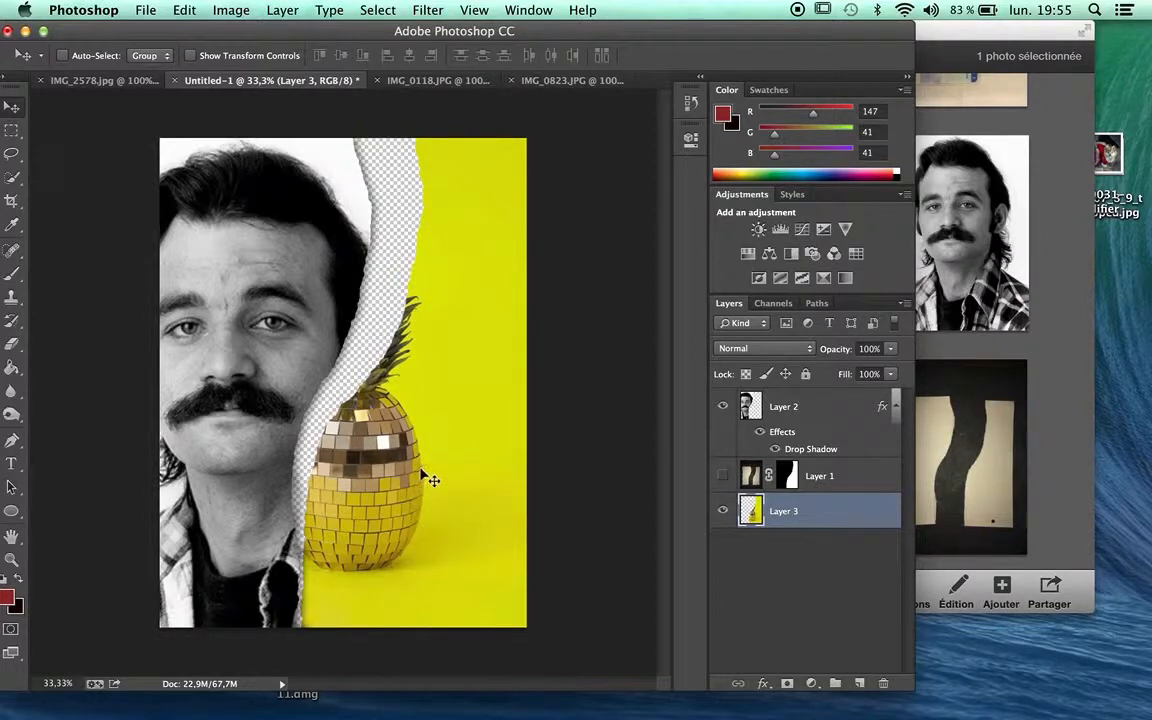
- Shift the pineapple piece on Layer 3 slightly away from the portrait and give it a 75% Multiply drop shadow with Use Global Light off
left_click_drag(391, 486, 404, 486)
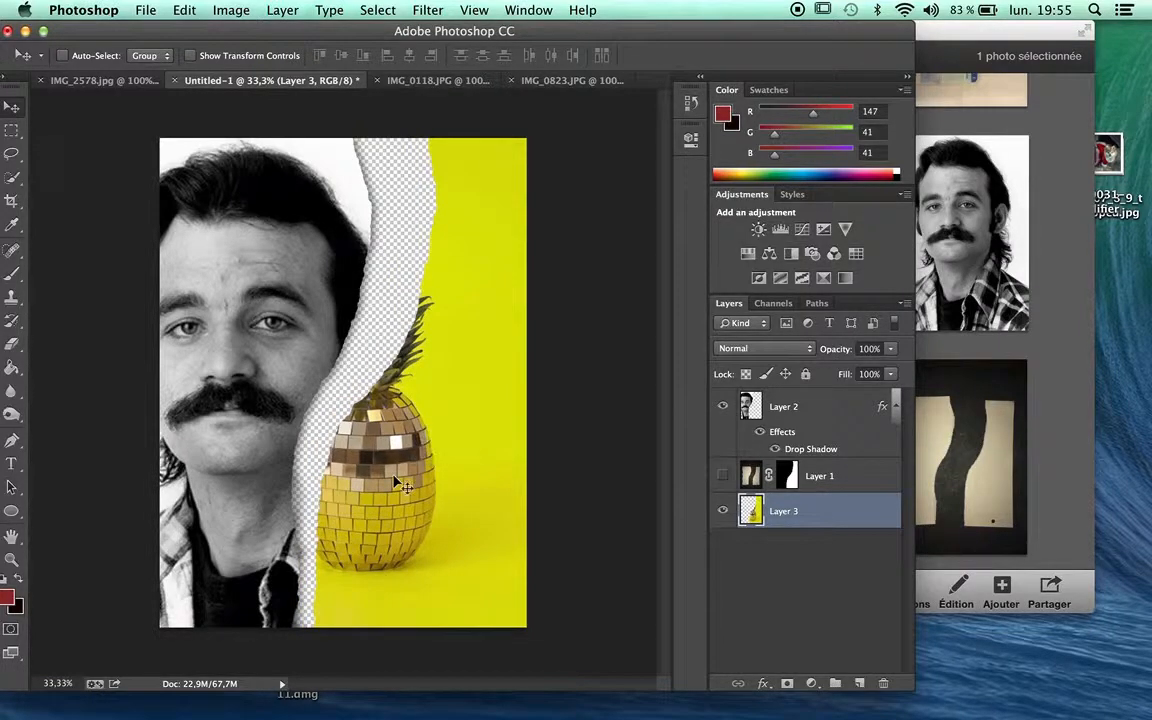
double_click(810, 511)
left_click(630, 449)
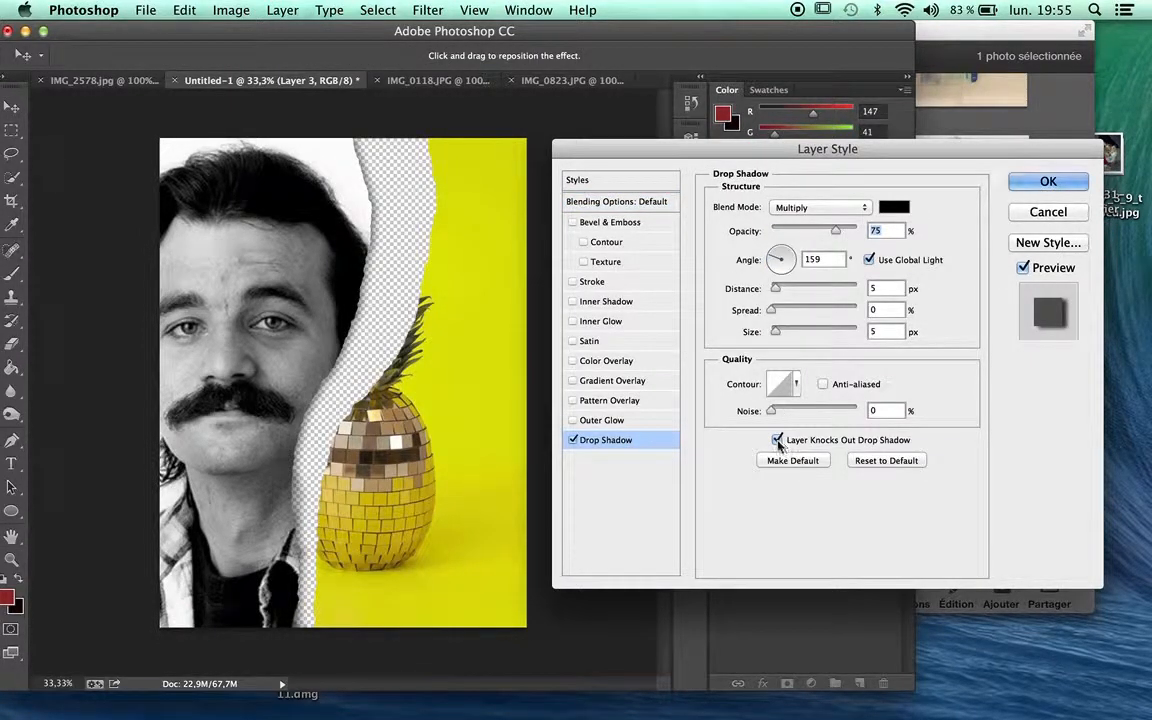
left_click(869, 260)
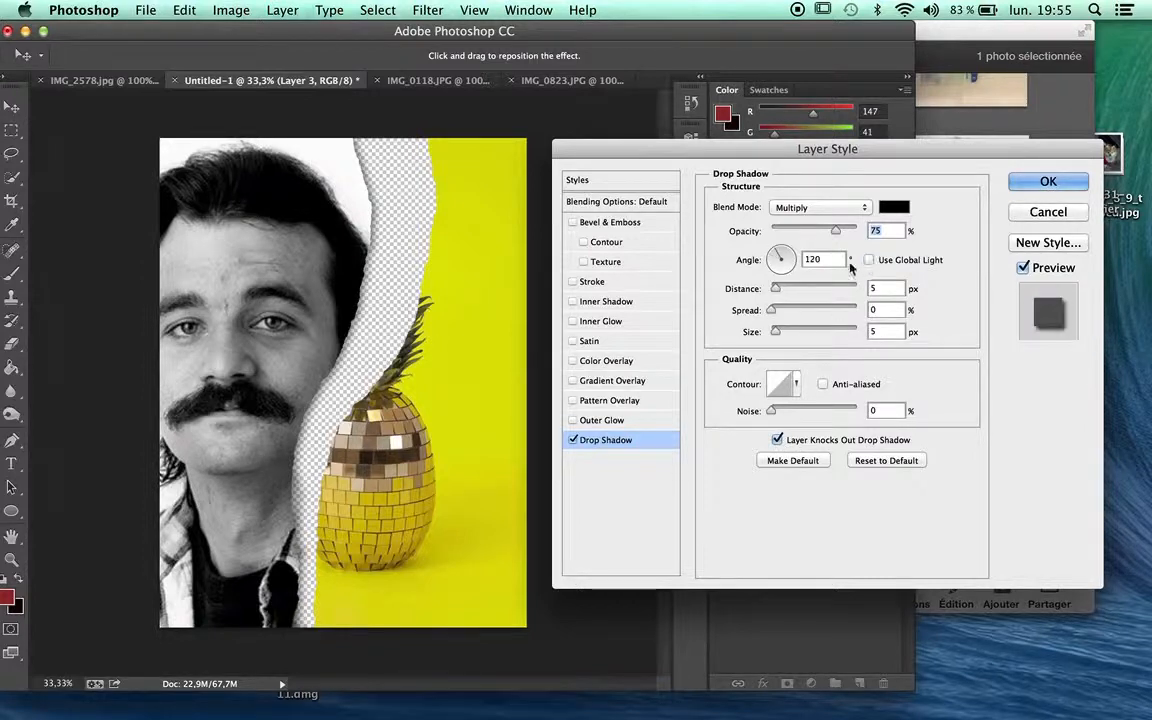
left_click(785, 271)
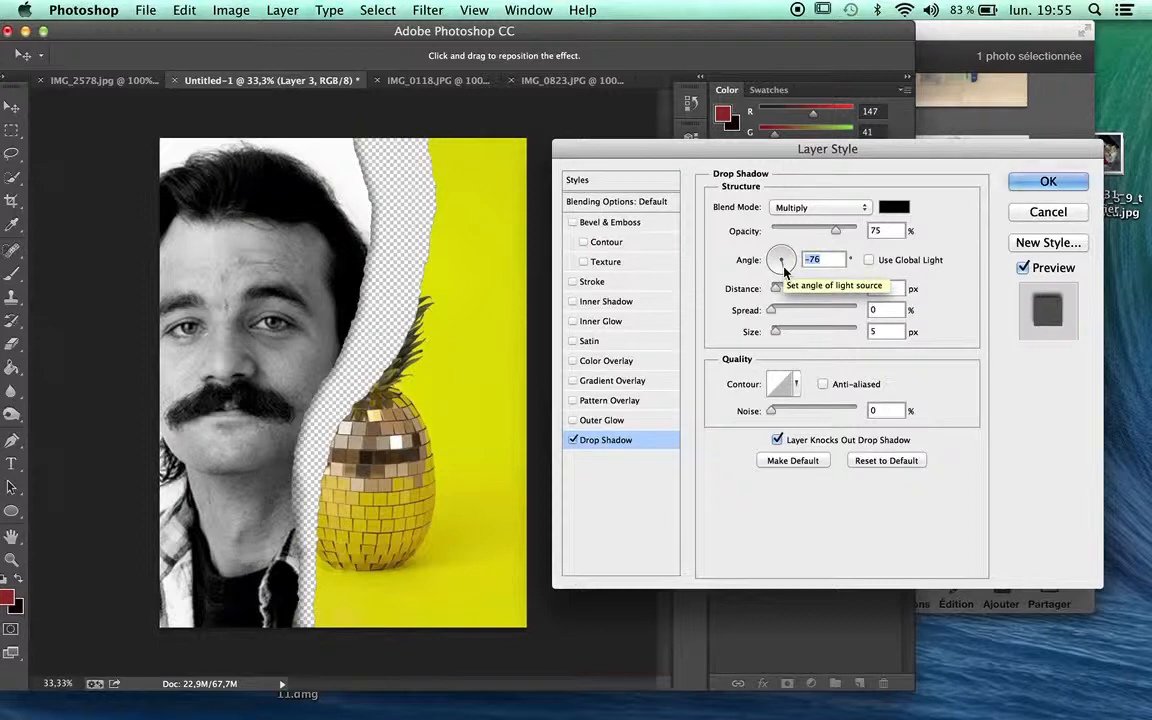
key("super+z")
left_click(1030, 181)
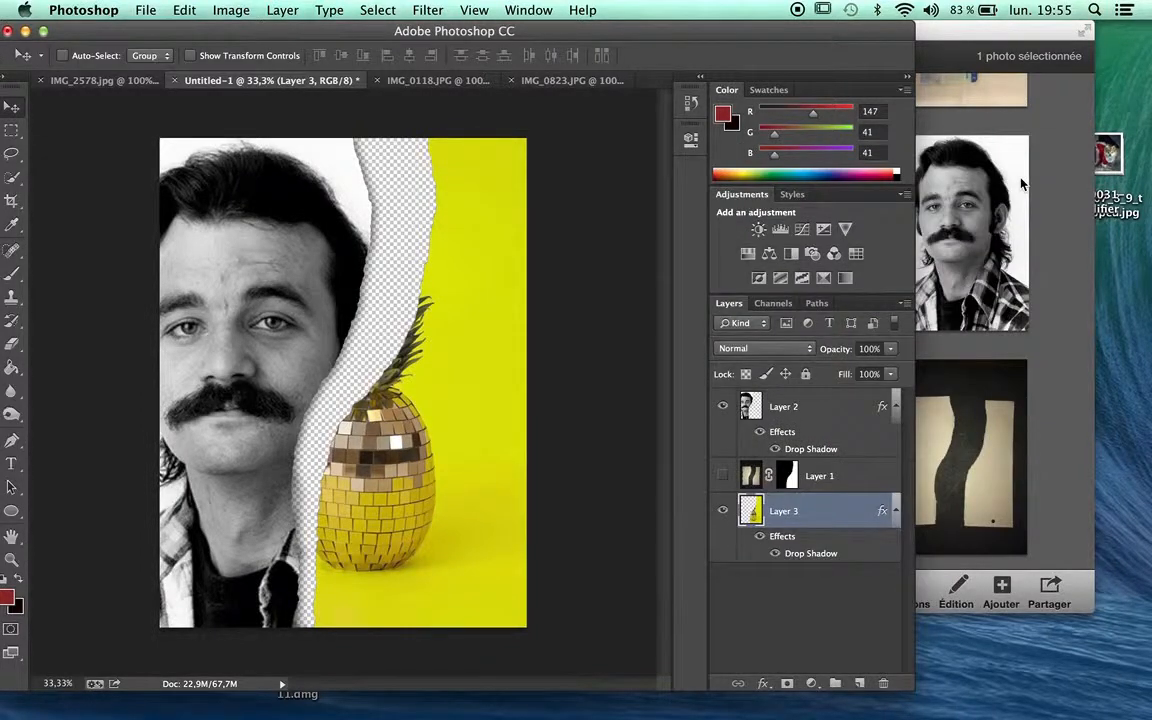
- Create a new layer above all the others and fill it with the near-black background colour
key("super+plus")
key("super+plus")
key("super+plus")
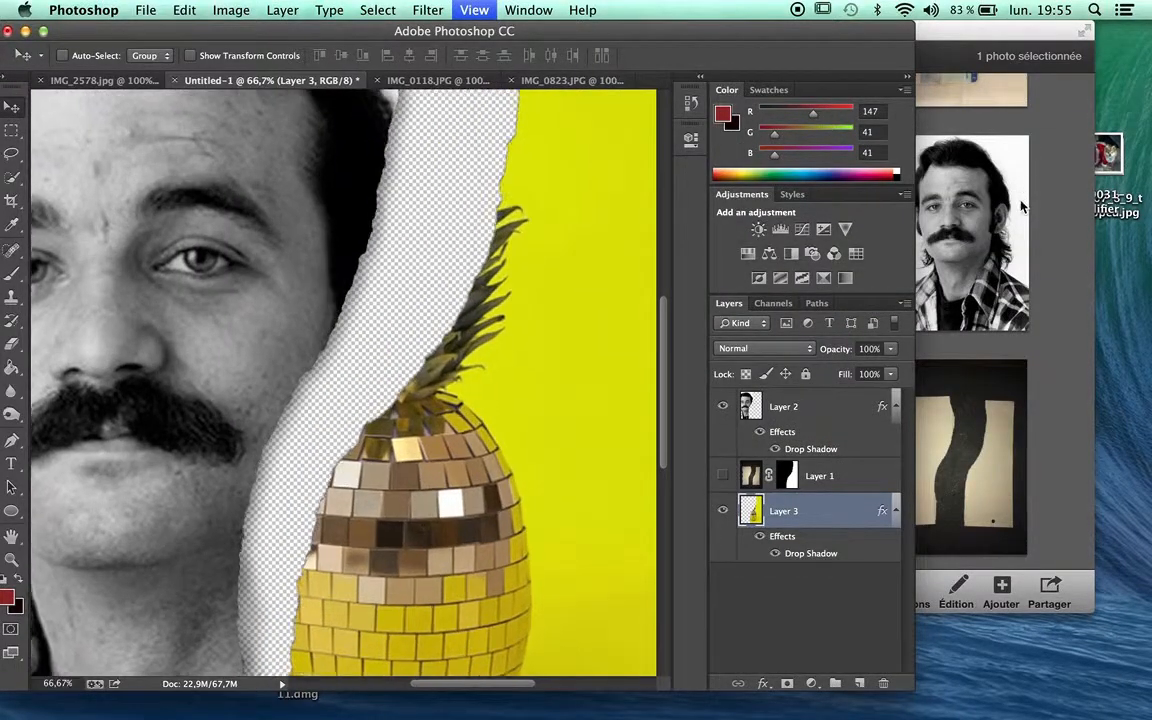
left_click(848, 635)
left_click(860, 681)
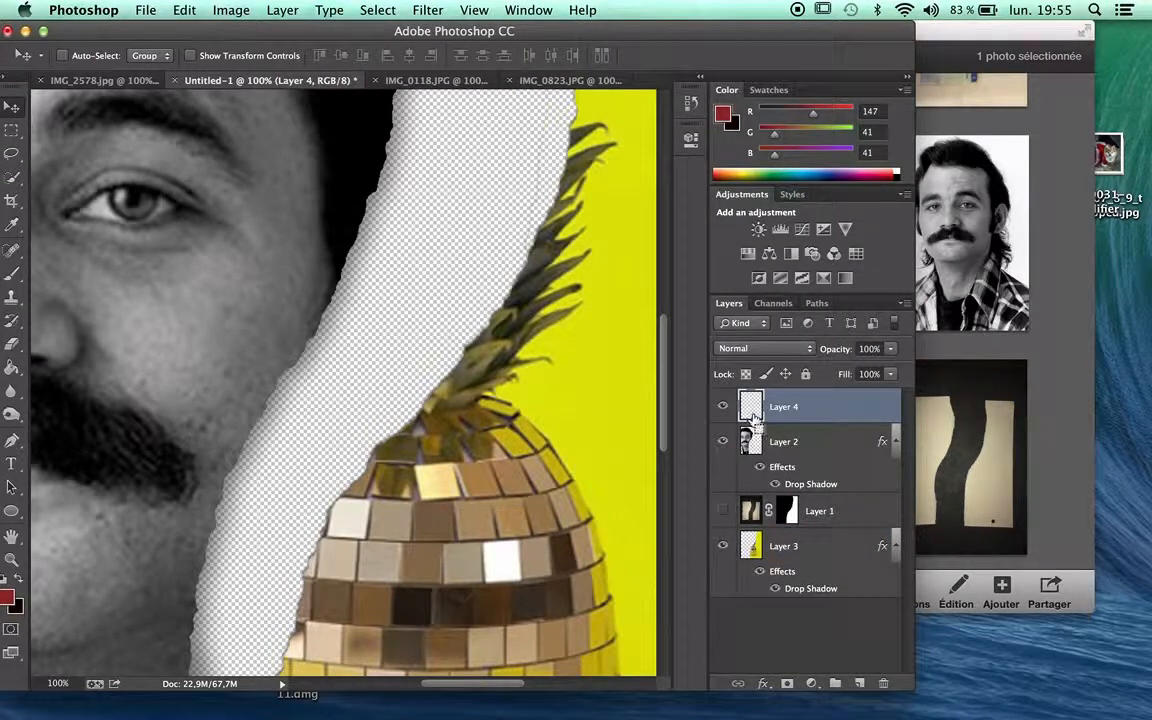
key("super+BackSpace")
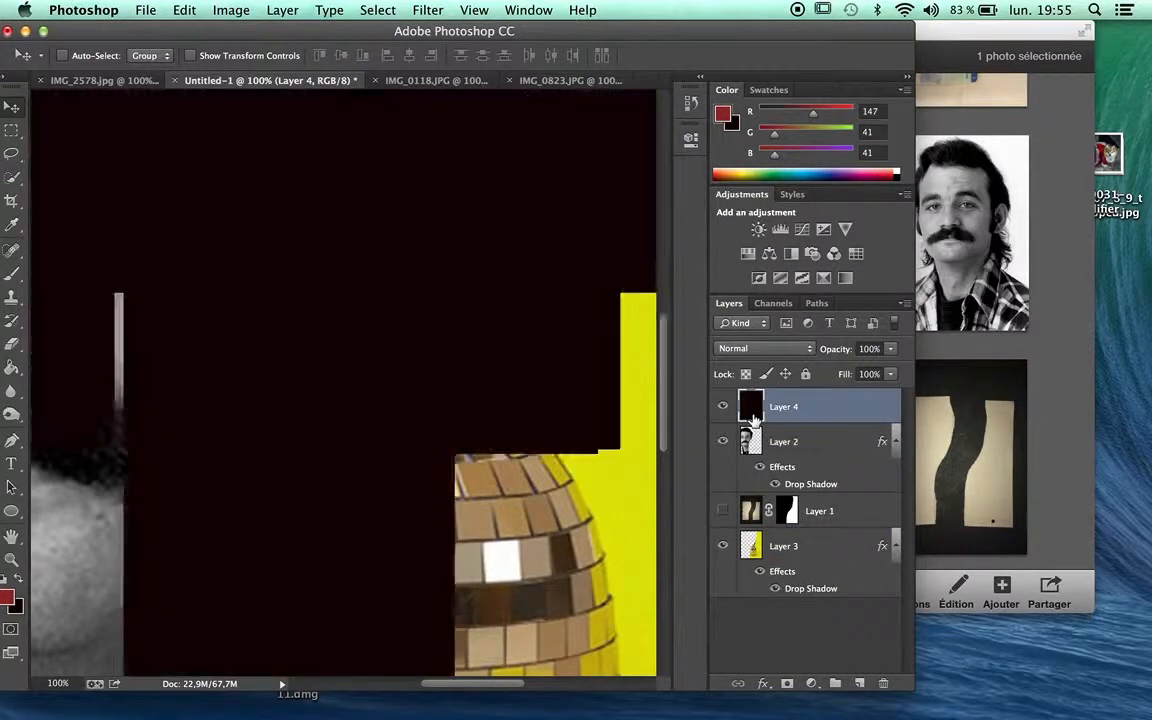
- Move the dark-filled Layer 4 beneath Layer 3 so it becomes the backdrop of the whole composition
left_click_drag(783, 420, 785, 600)
key("super+minus")
key("super+minus")
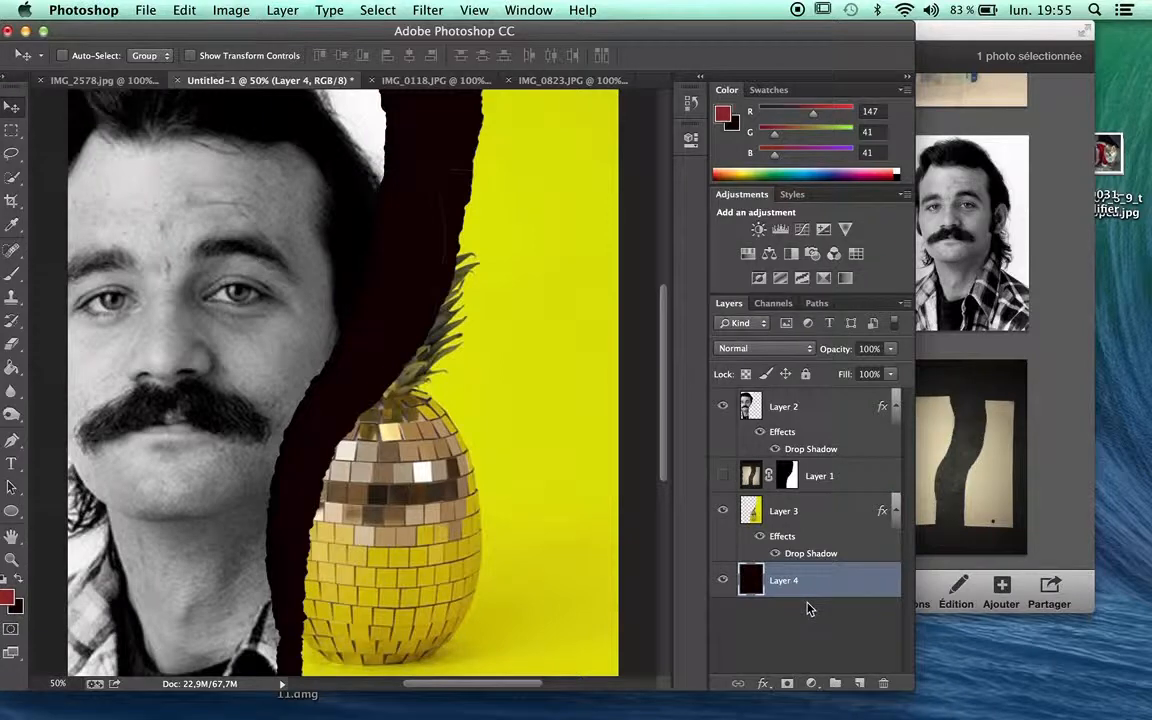
- Keep dark red #932929 as the foreground colour and fill Layer 4 with it using the Paint Bucket tool
scroll(514, 571, "down", 5)
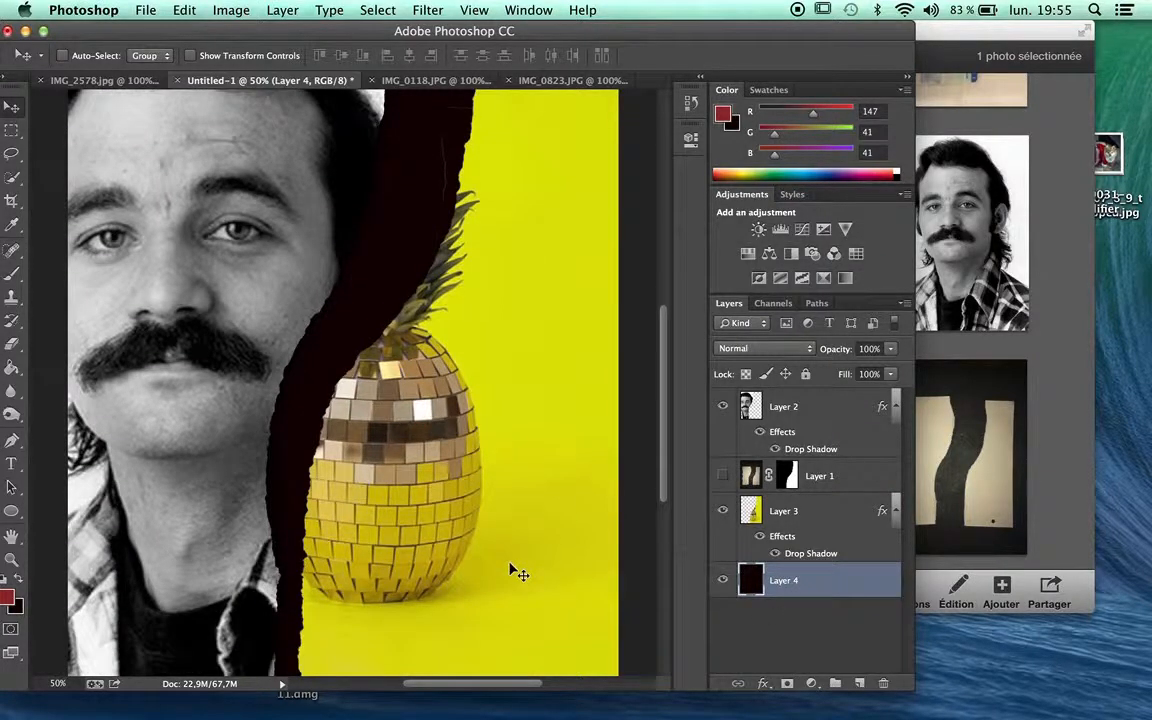
left_click(6, 600)
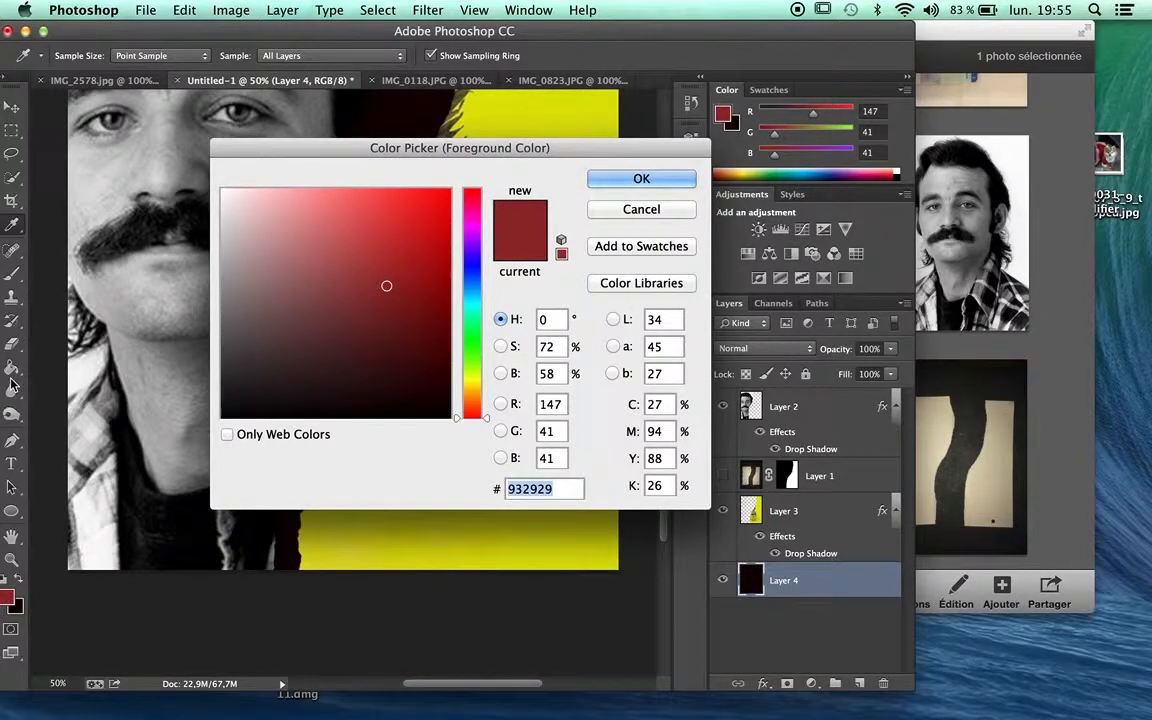
left_click(609, 180)
key("v")
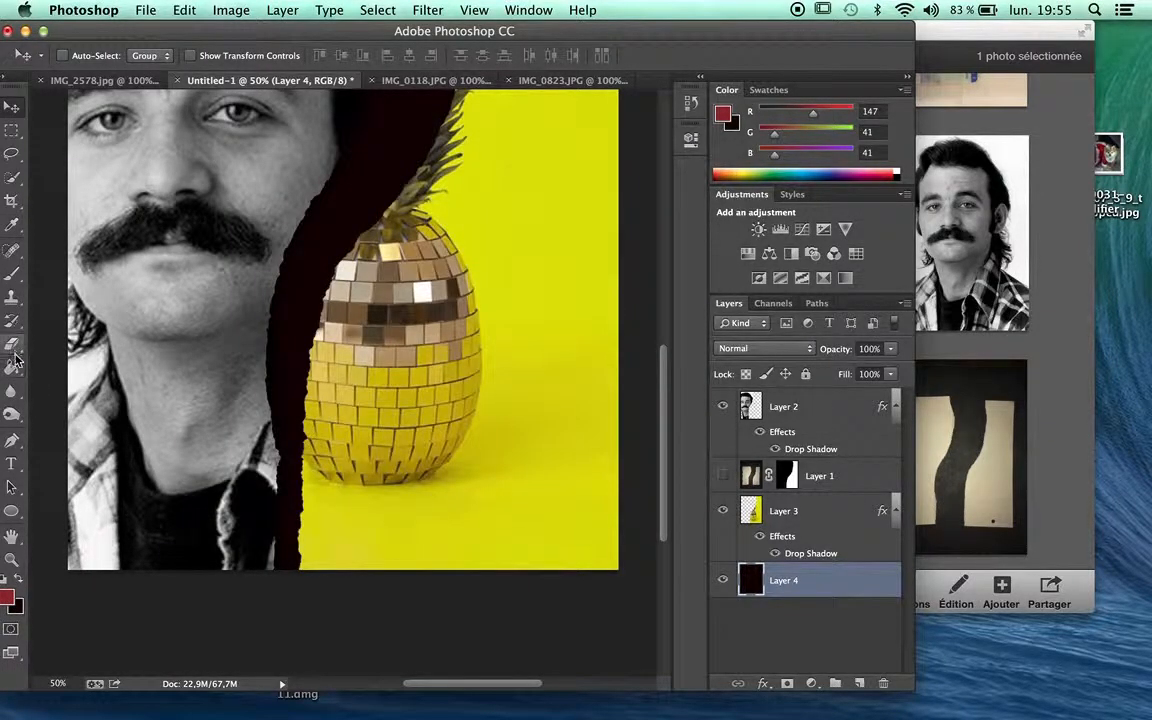
left_click(12, 366)
left_click(282, 384)
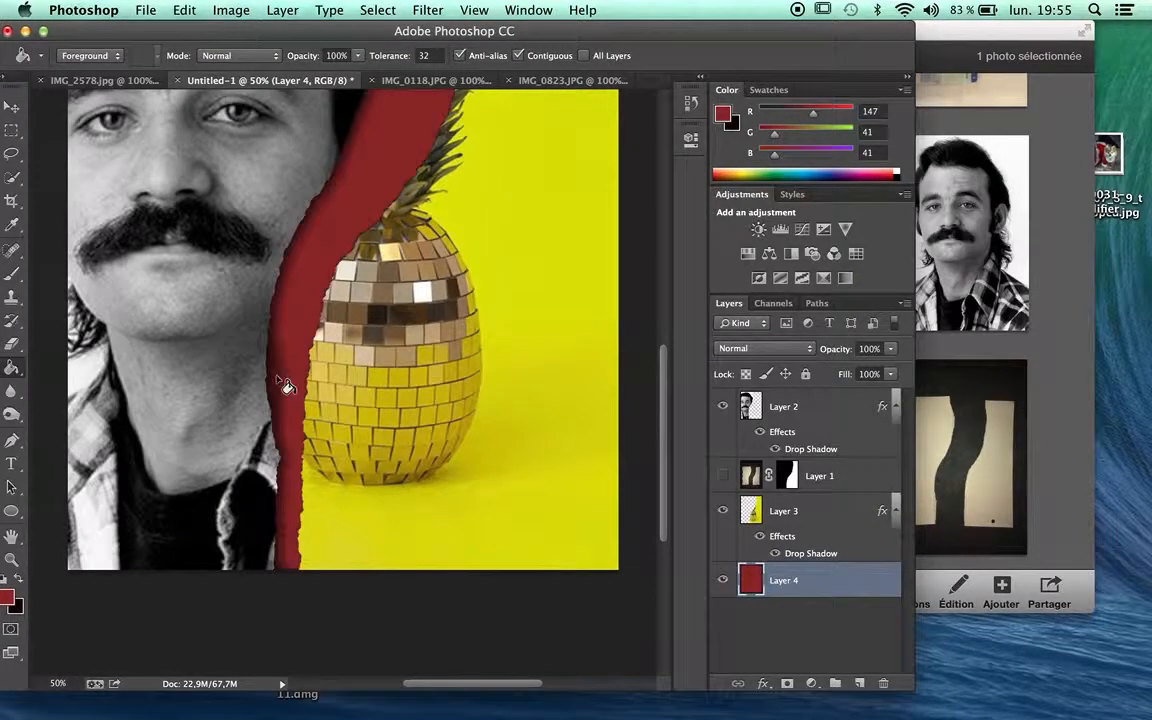
key("super+minus")
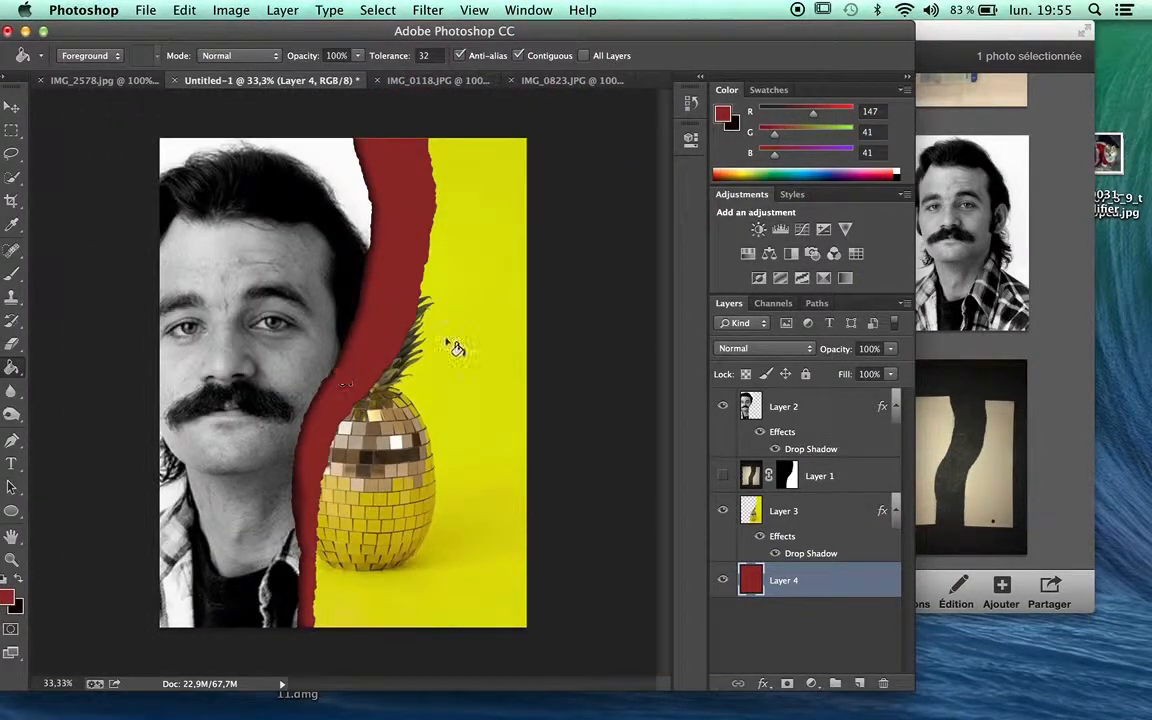